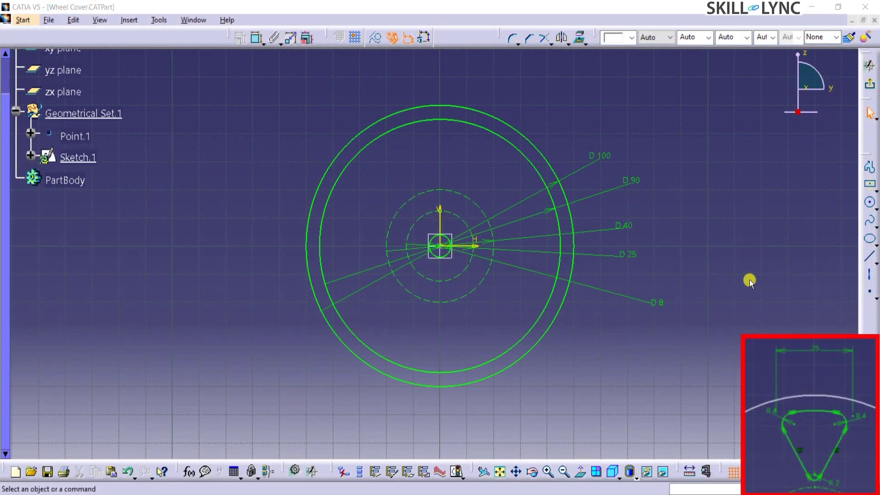
# - Draw a vertical axis line through the circles' common centre, extending beyond the outer circle at both ends
pyautogui.click(865, 276)
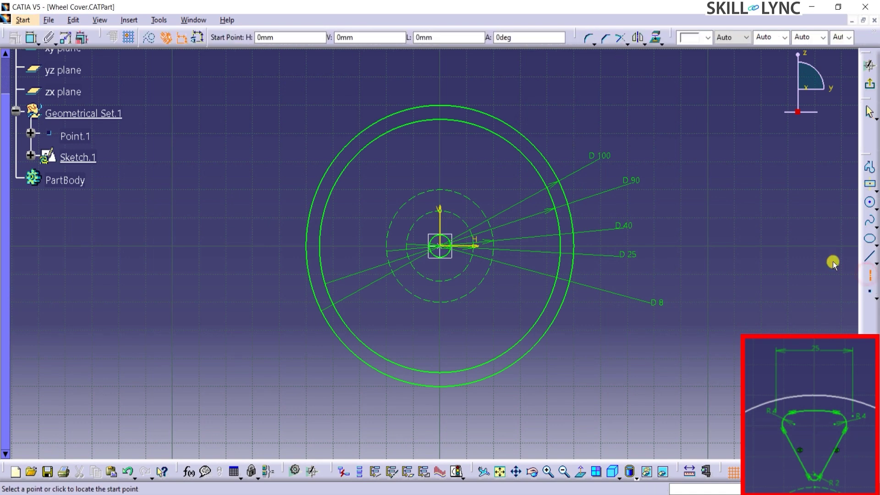
pyautogui.click(441, 84)
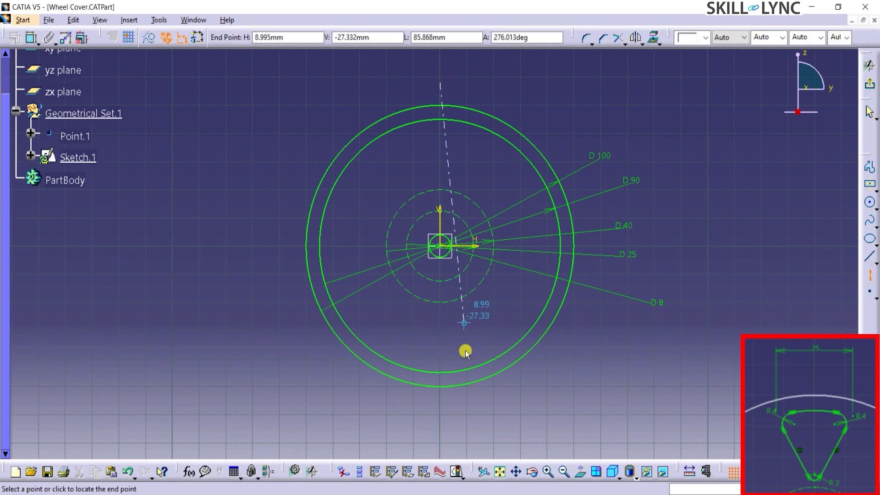
pyautogui.click(439, 403)
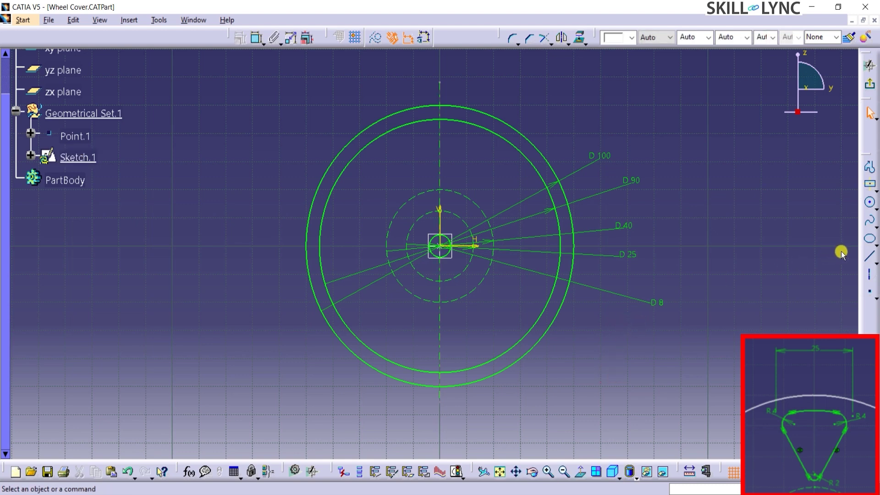
# - Draw a slanted line from the vertical axis on the 40 mm circle to the 90 mm circle, its outer end about 12.5 mm left of the axis
pyautogui.click(869, 256)
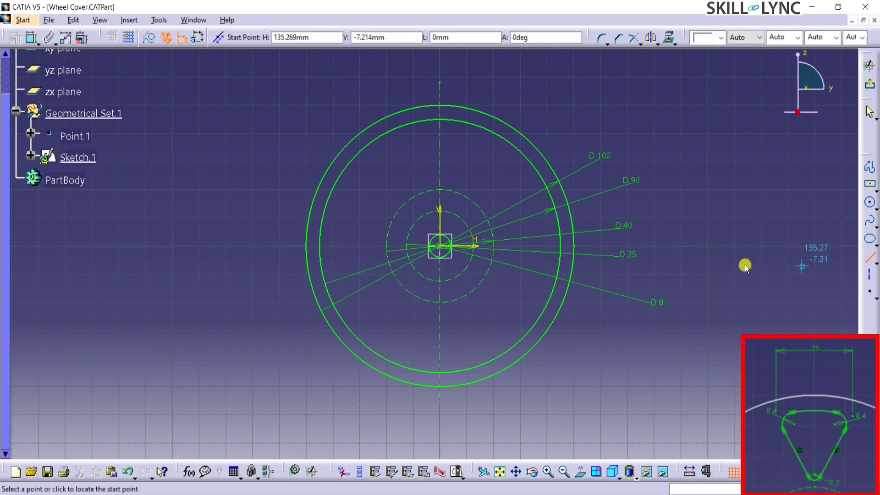
pyautogui.click(440, 190)
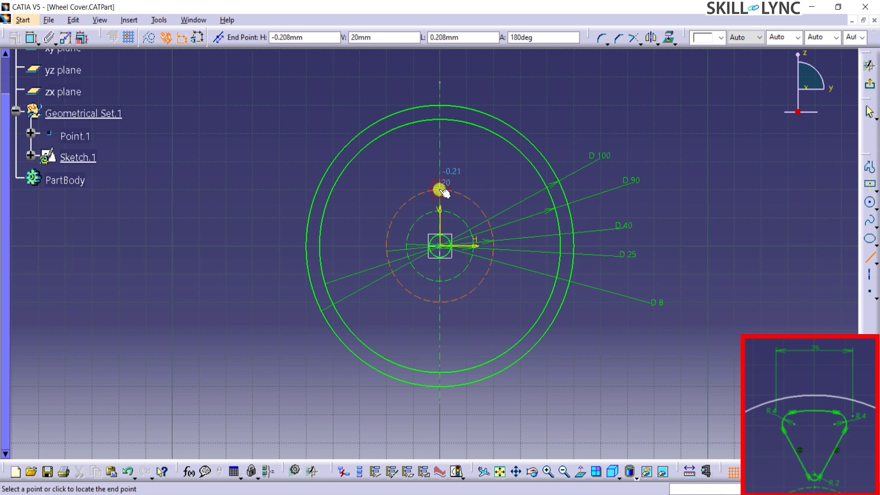
pyautogui.click(412, 125)
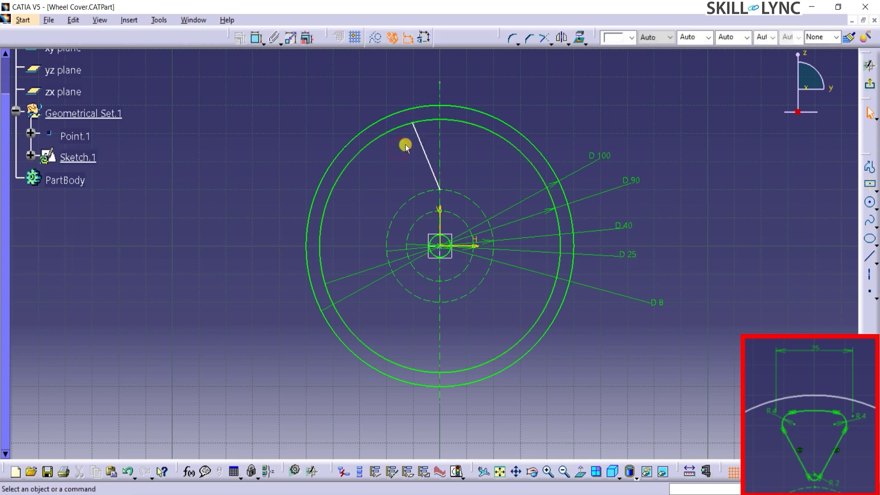
pyautogui.click(421, 149)
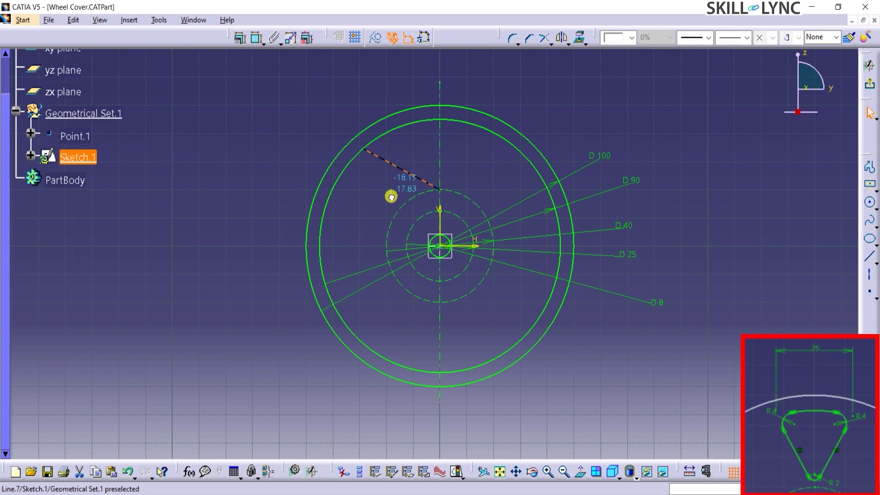
pyautogui.moveTo(413, 162)
pyautogui.mouseDown()
pyautogui.moveTo(404, 165)
pyautogui.moveTo(419, 147)
pyautogui.mouseUp()
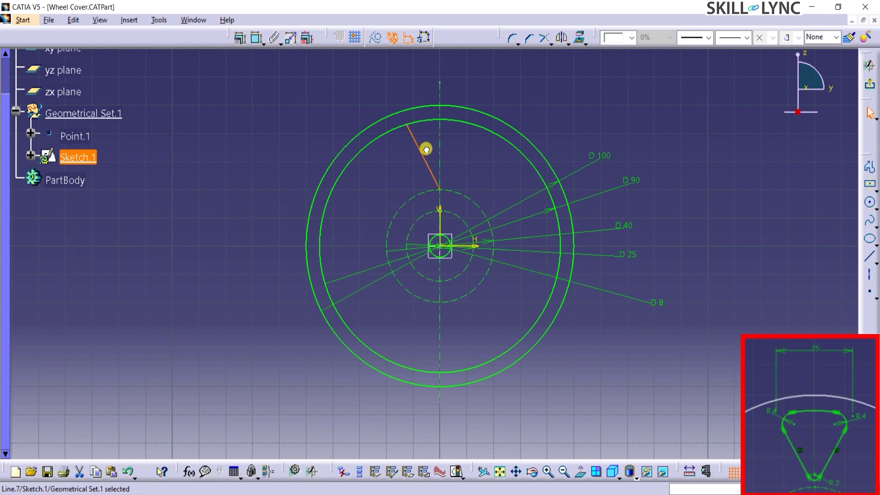
pyautogui.click(480, 159)
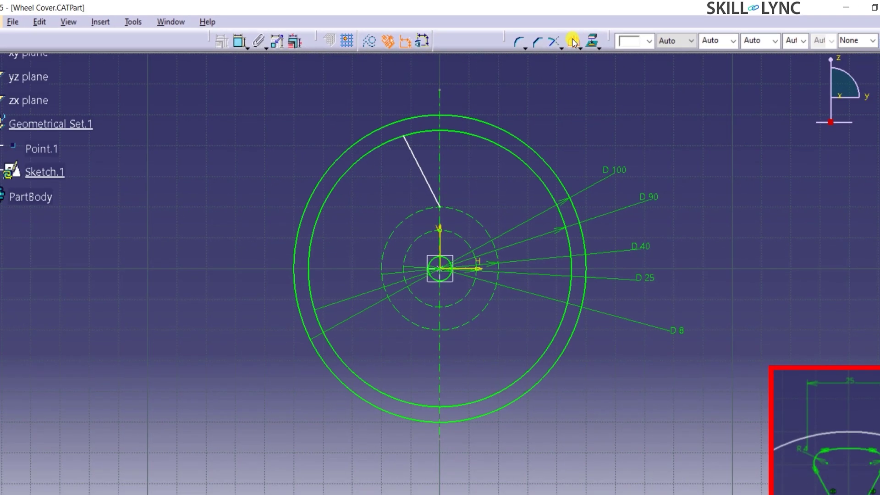
# - Mirror the slanted line about the vertical axis to form a V shape
pyautogui.click(574, 42)
pyautogui.click(418, 166)
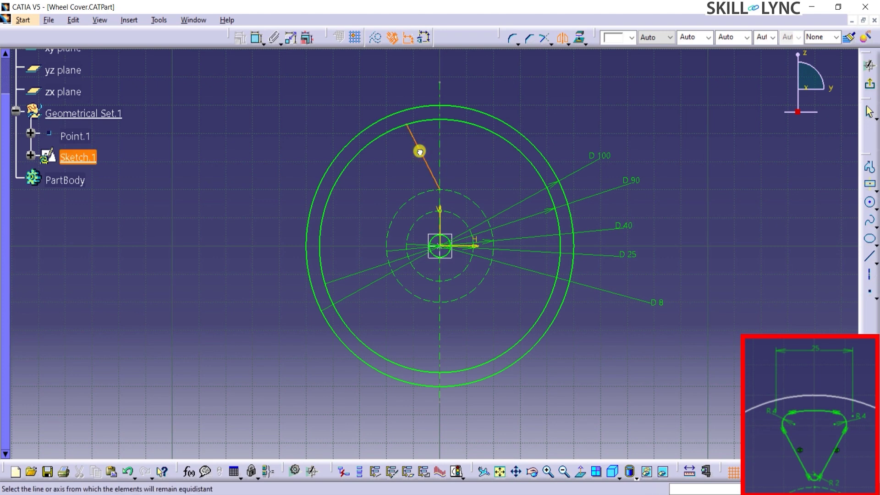
pyautogui.click(441, 143)
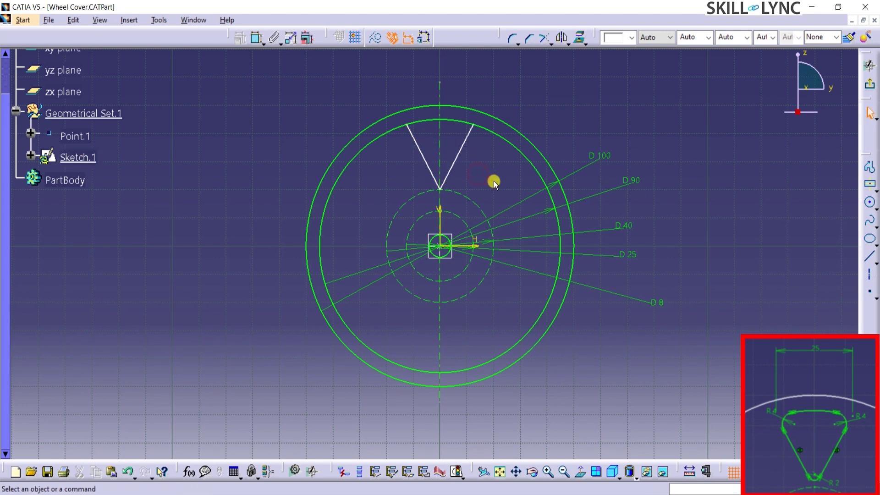
# - Dimension the horizontal distance between the two upper endpoints of the V and set it to 25 mm
pyautogui.click(408, 125)
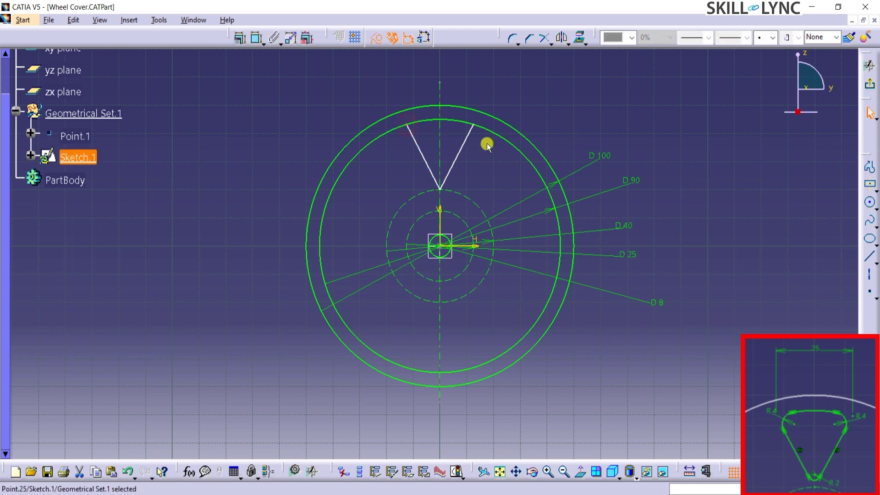
pyautogui.keyDown('ctrl'); pyautogui.click(473, 124); pyautogui.keyUp('ctrl')
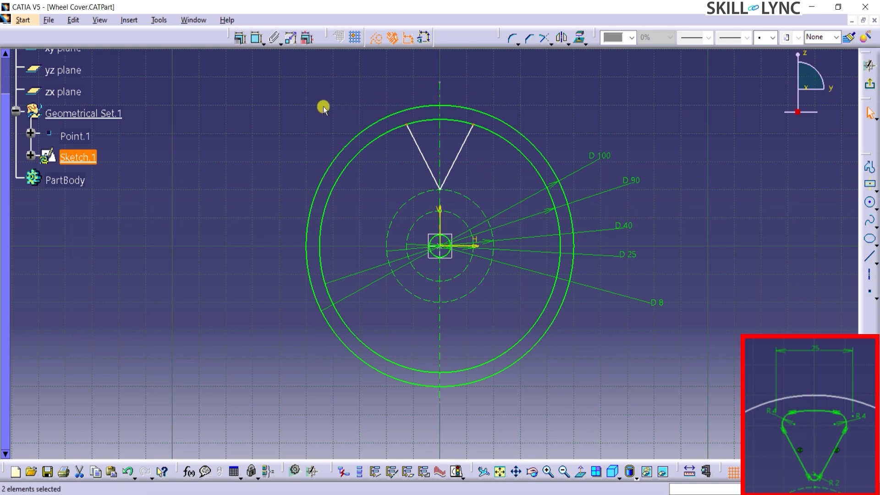
pyautogui.click(256, 38)
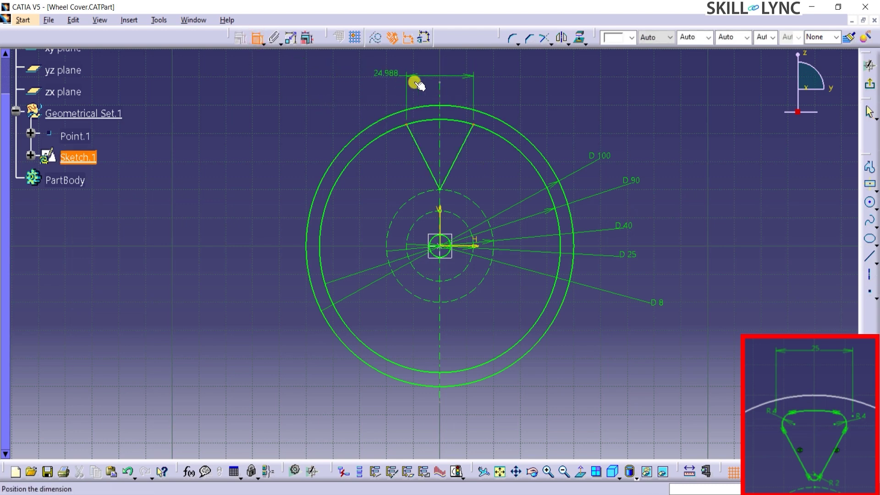
pyautogui.click(440, 80)
pyautogui.doubleClick(439, 79)
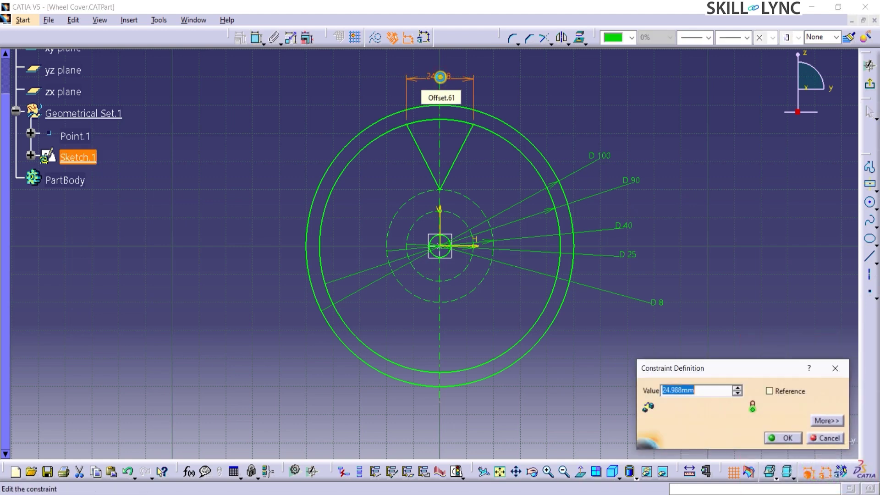
pyautogui.write('25')
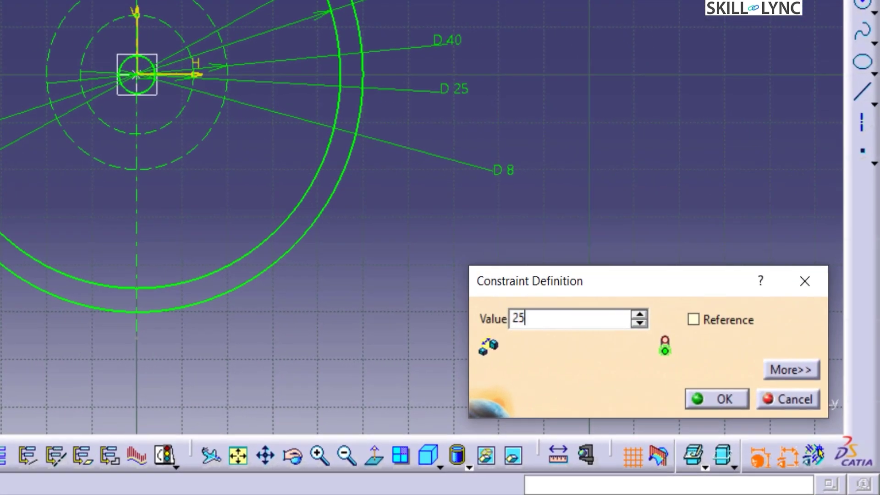
pyautogui.press('Return')
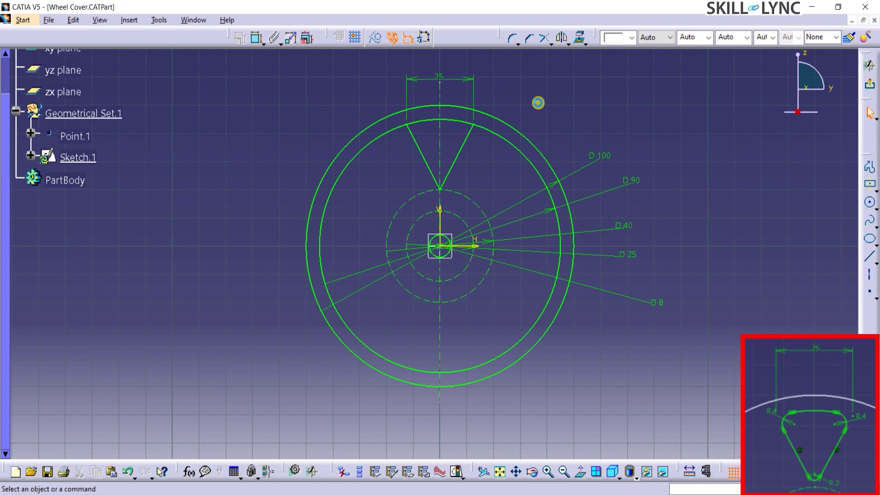
# - Round both upper corners between the V lines and the 90 mm circle, about 5.5 mm radius on the left and 5.2 mm on the right
pyautogui.click(511, 40)
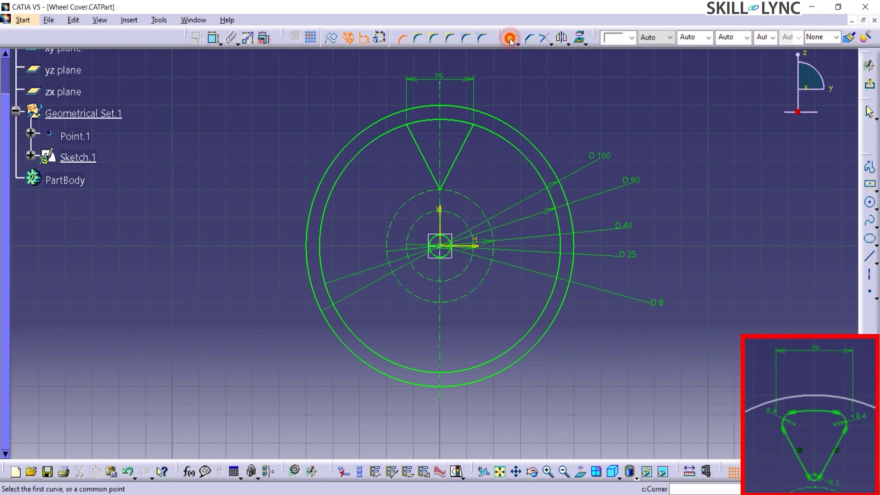
pyautogui.click(414, 143)
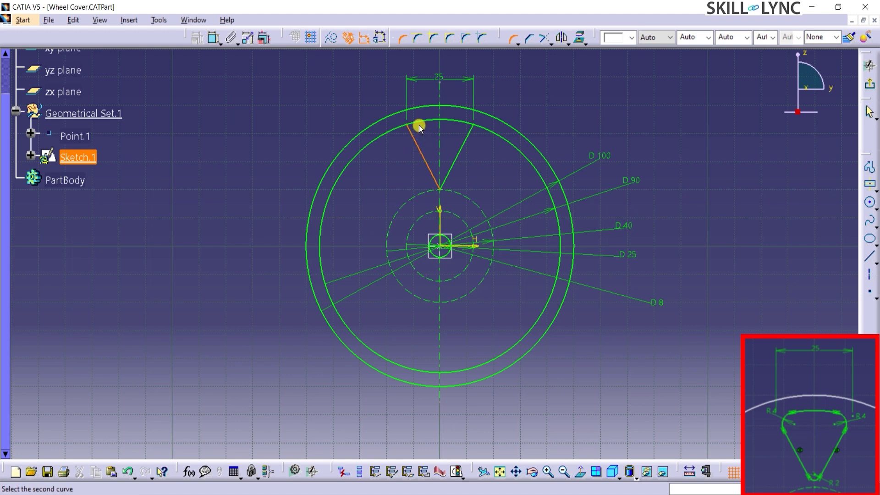
pyautogui.click(415, 124)
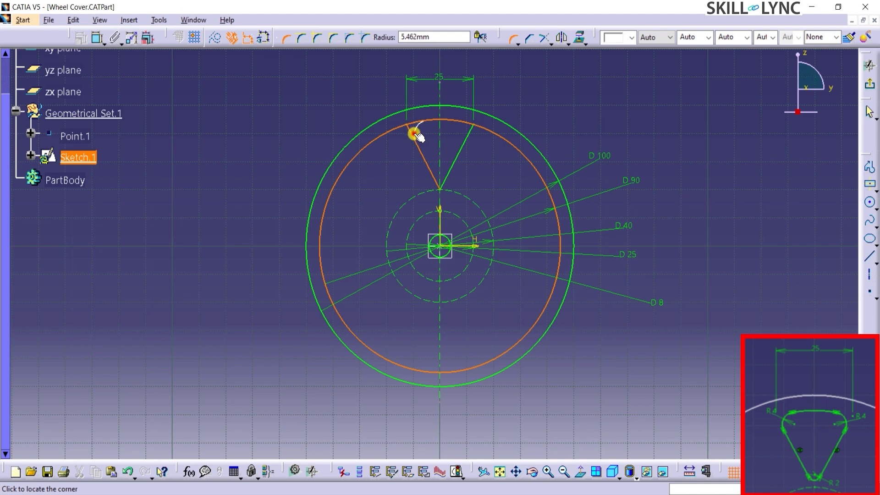
pyautogui.click(416, 134)
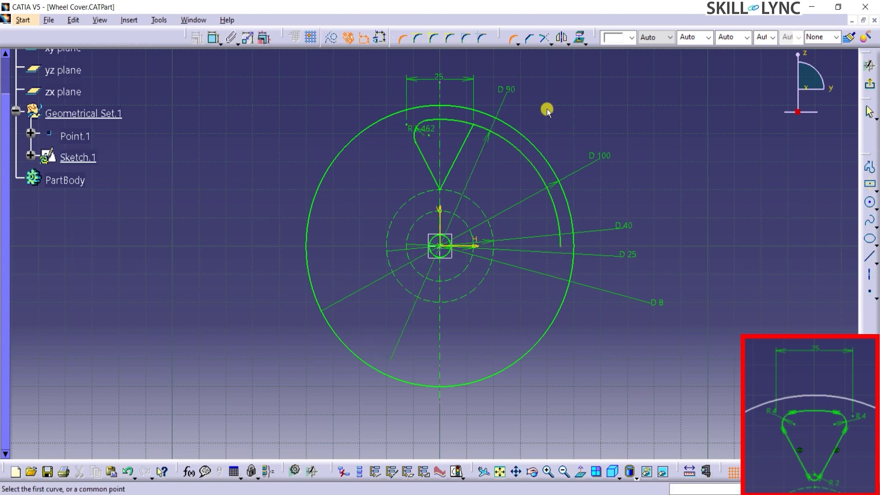
pyautogui.click(468, 133)
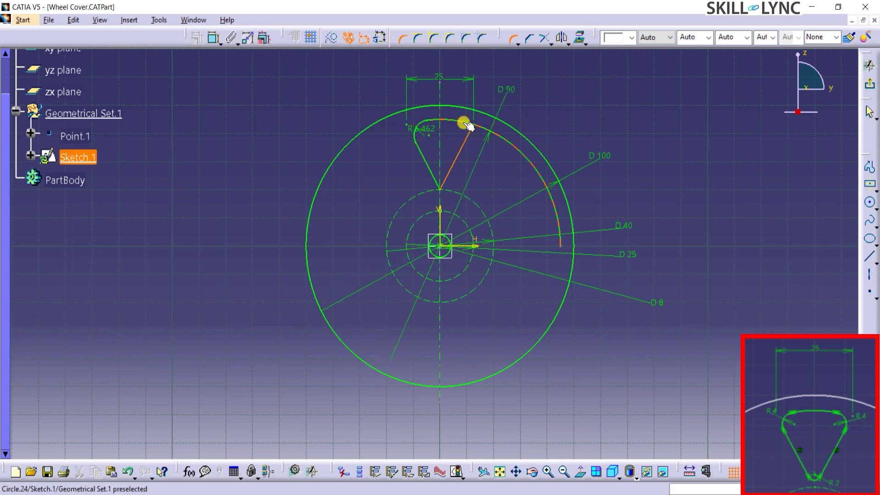
pyautogui.click(469, 127)
pyautogui.click(466, 127)
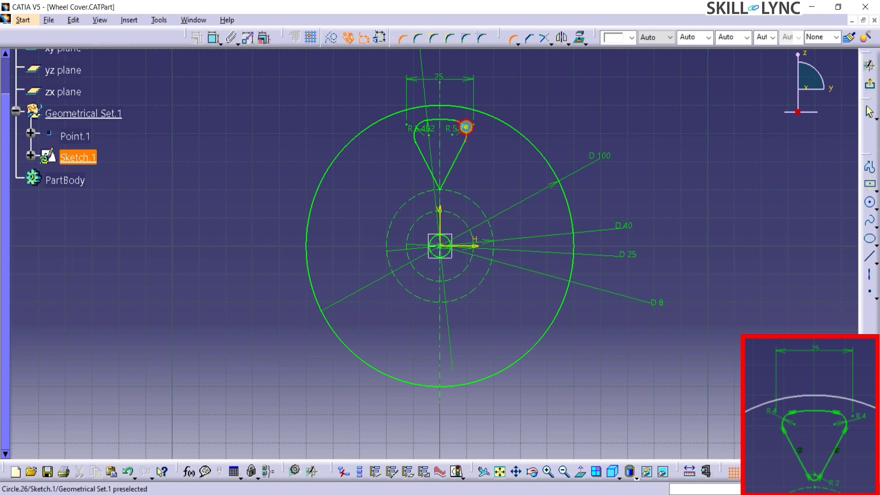
# - Round the lower vertex of the V with a corner of about 1.8 mm radius
pyautogui.moveTo(507, 324)
pyautogui.keyDown('ctrl'); pyautogui.mouseDown(button='middle')
pyautogui.moveTo(526, 251)
pyautogui.moveTo(530, 83)
pyautogui.moveTo(520, 249)
pyautogui.mouseUp(button='middle'); pyautogui.keyUp('ctrl')
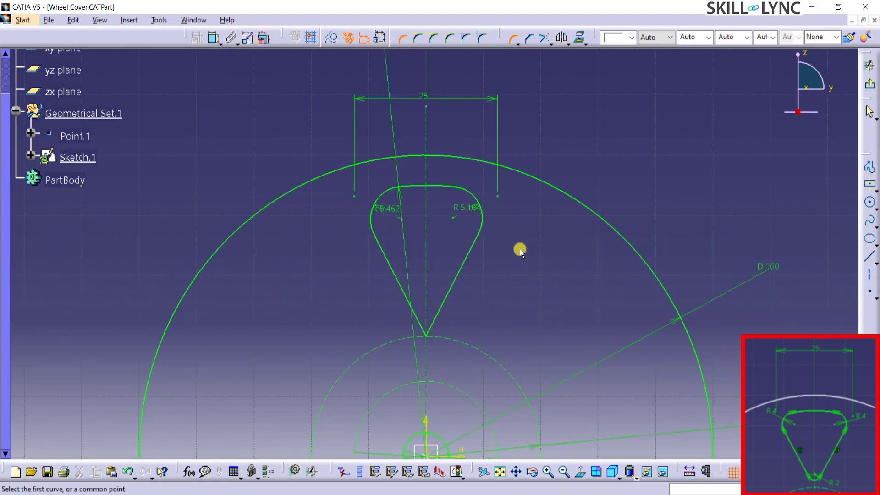
pyautogui.click(426, 338)
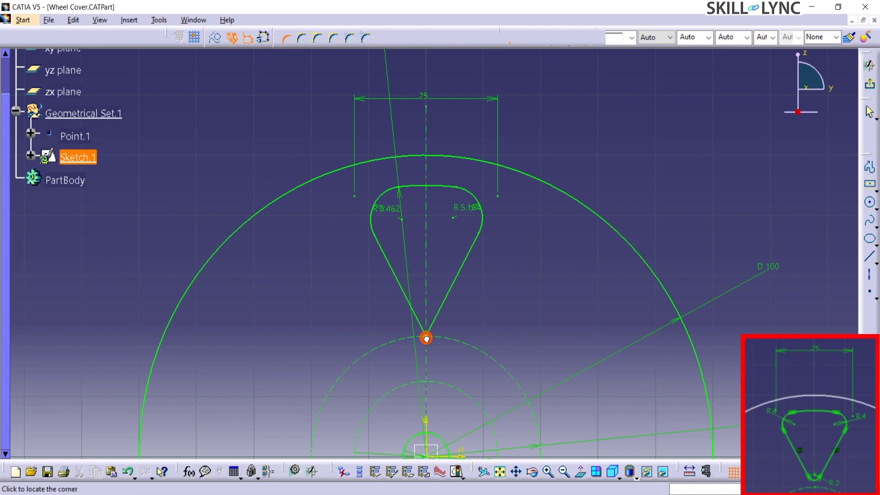
pyautogui.click(431, 326)
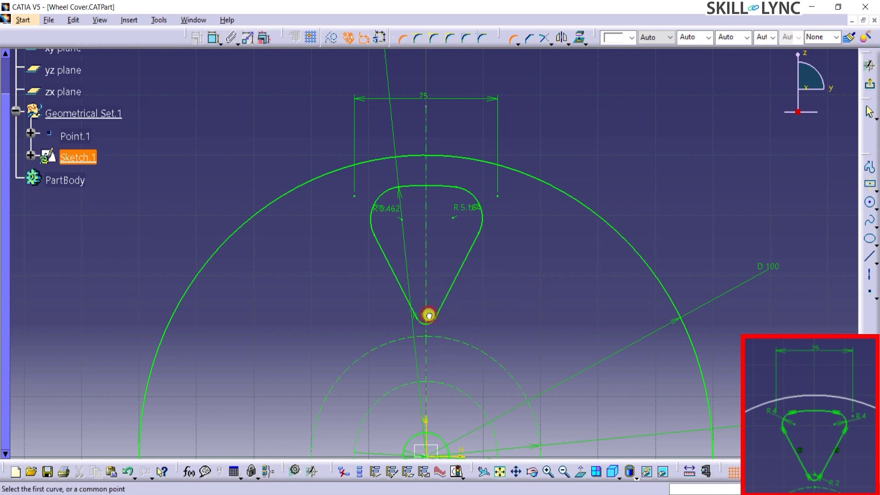
pyautogui.click(513, 40)
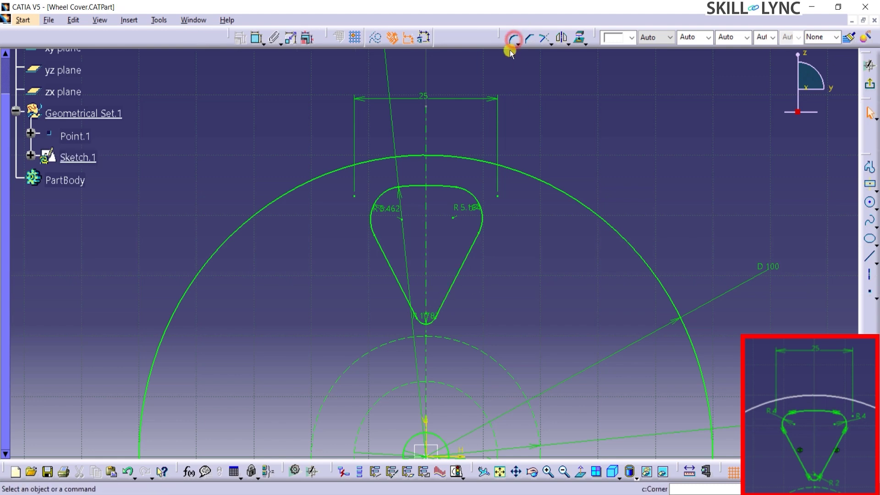
# - Move the three corner radius dimensions clear of the profile, the lower one beneath it and the upper two outside the large circle
pyautogui.moveTo(431, 314)
pyautogui.mouseDown()
pyautogui.moveTo(436, 346)
pyautogui.moveTo(449, 356)
pyautogui.mouseUp()
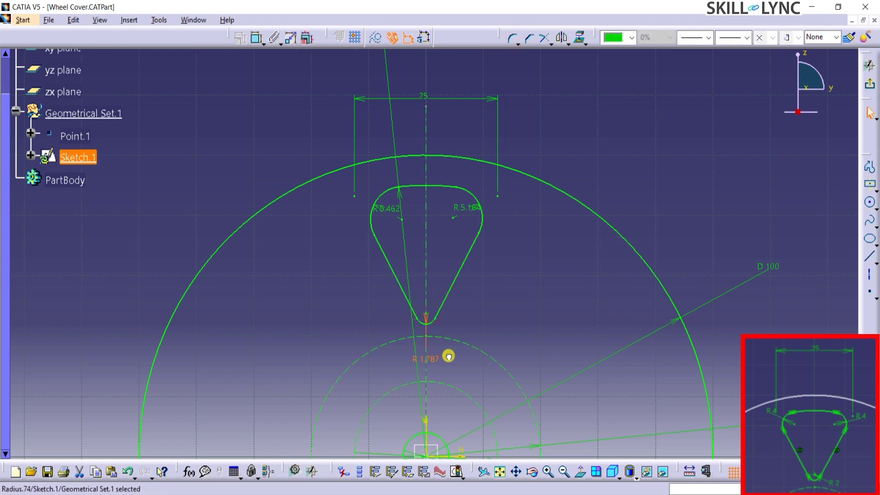
pyautogui.click(428, 323)
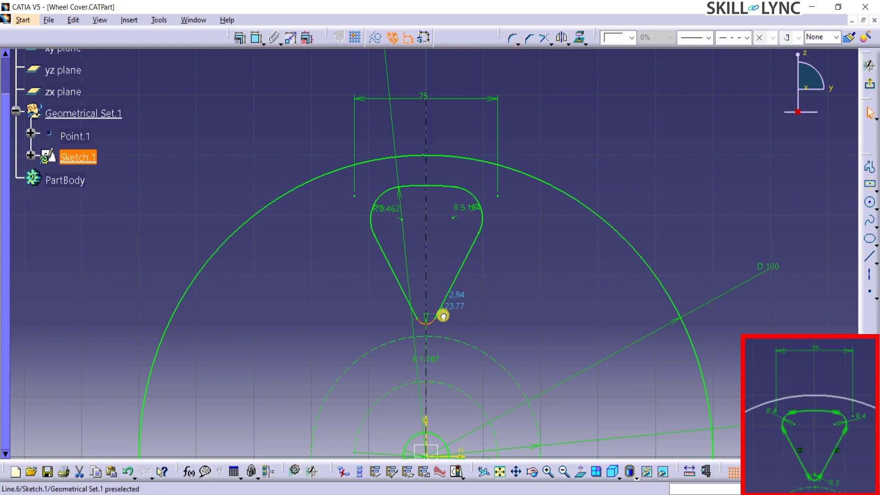
pyautogui.moveTo(470, 206); pyautogui.dragTo(562, 156)
pyautogui.moveTo(389, 216); pyautogui.dragTo(308, 163)
# - Set the upper-left corner's radius to 4 mm
pyautogui.doubleClick(308, 164)
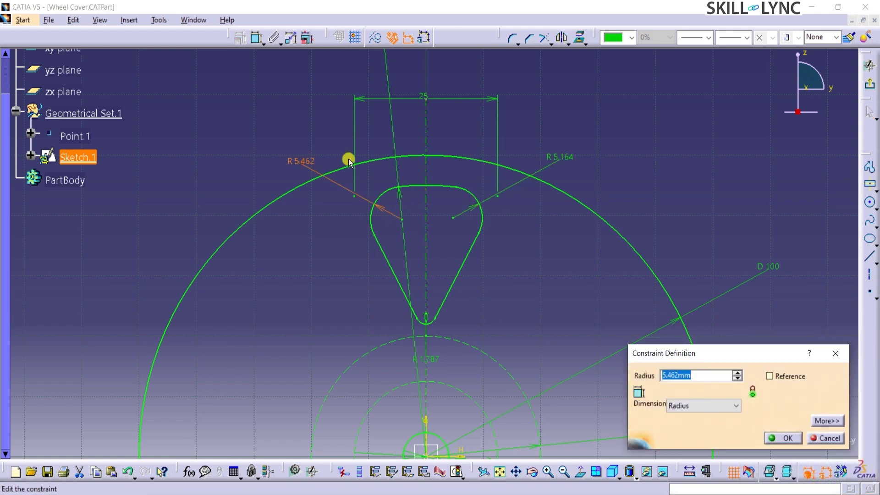
pyautogui.write('4')
pyautogui.press('Return')
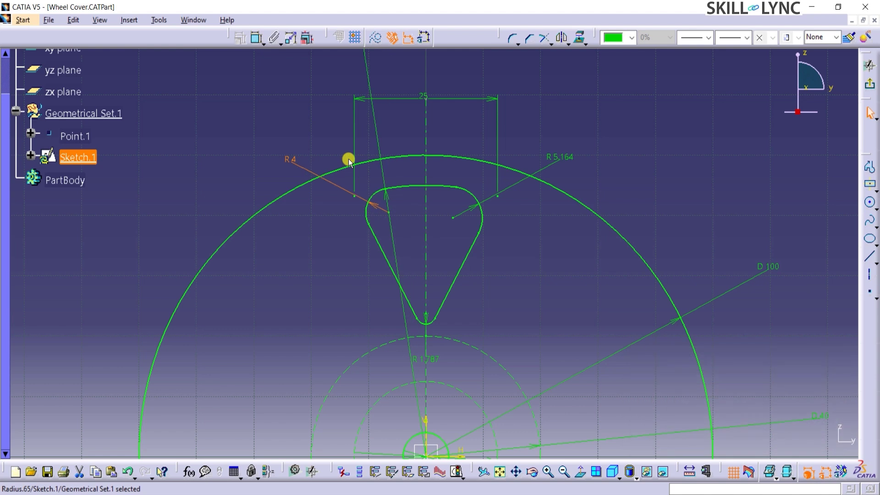
# - Link the upper-right corner's radius to the upper-left corner's radius with a formula
pyautogui.doubleClick(559, 156)
pyautogui.write('=')
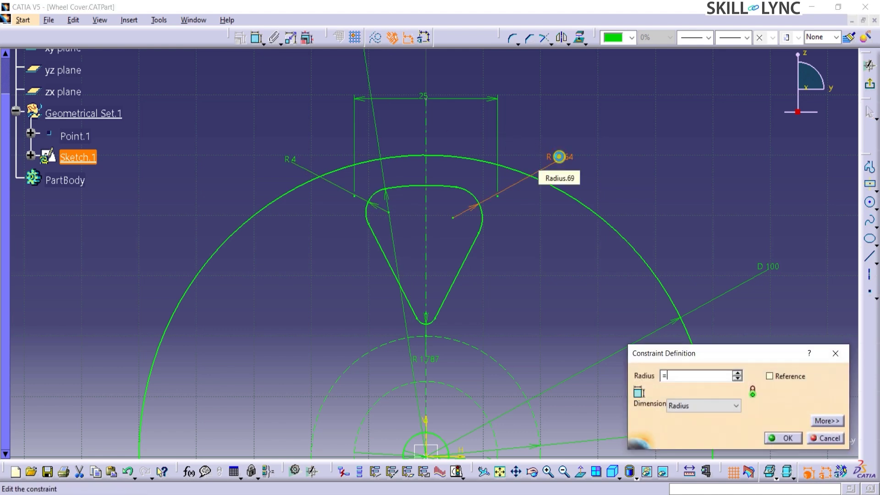
pyautogui.click(287, 160)
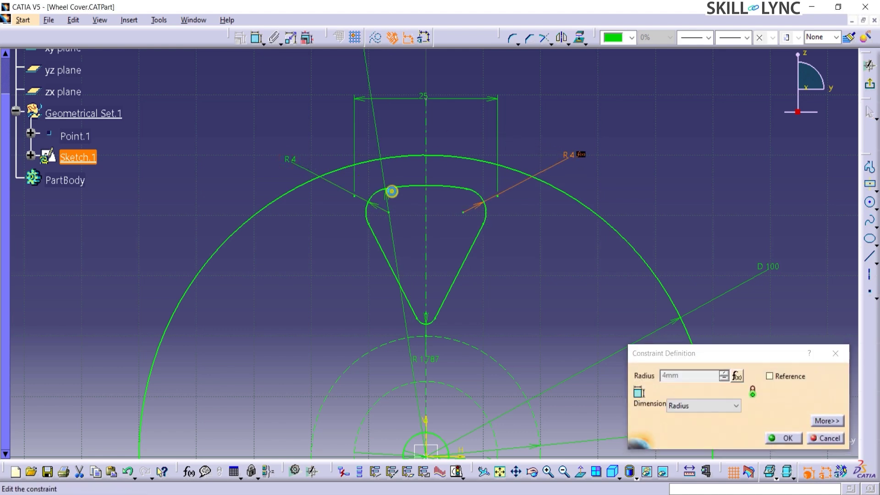
pyautogui.click(784, 439)
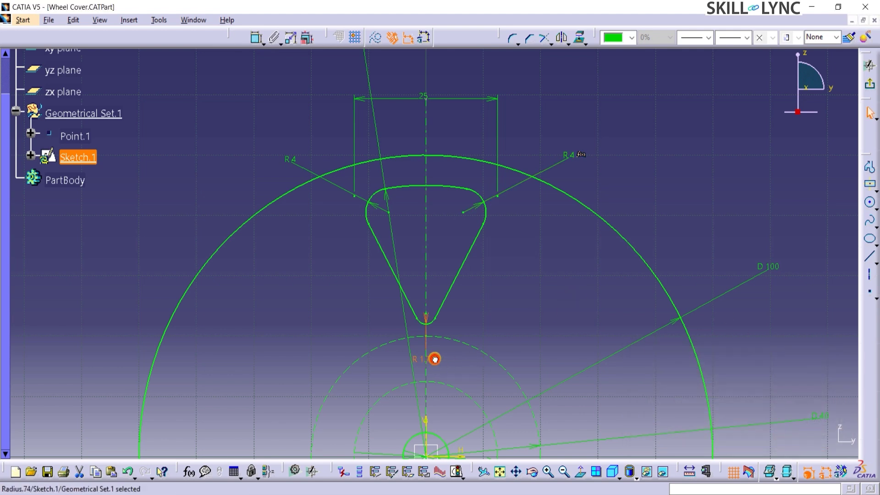
# - Set the radius of the cutout's lower corner to 2 mm and save the part
pyautogui.click(431, 317)
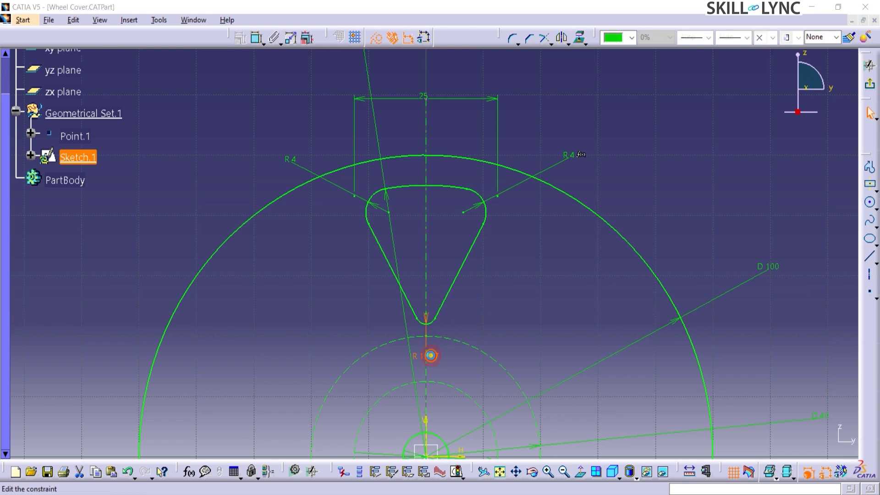
pyautogui.doubleClick(431, 356)
pyautogui.write('2')
pyautogui.press('Return')
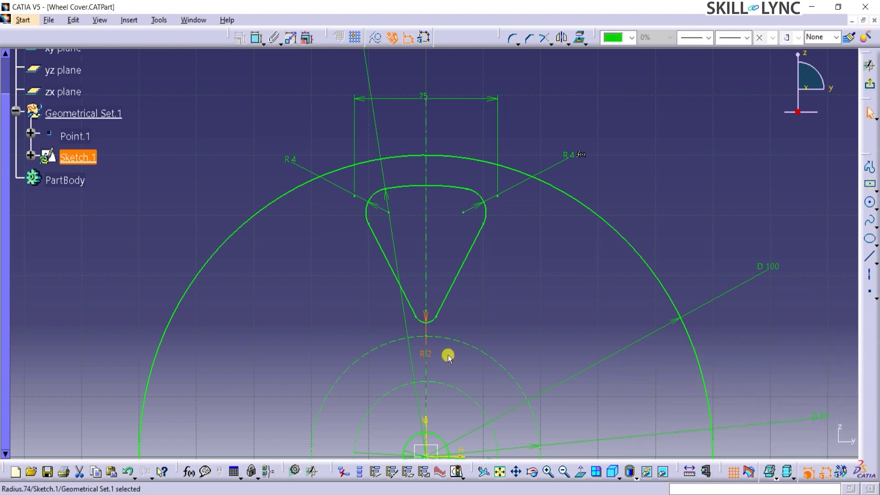
pyautogui.click(426, 315)
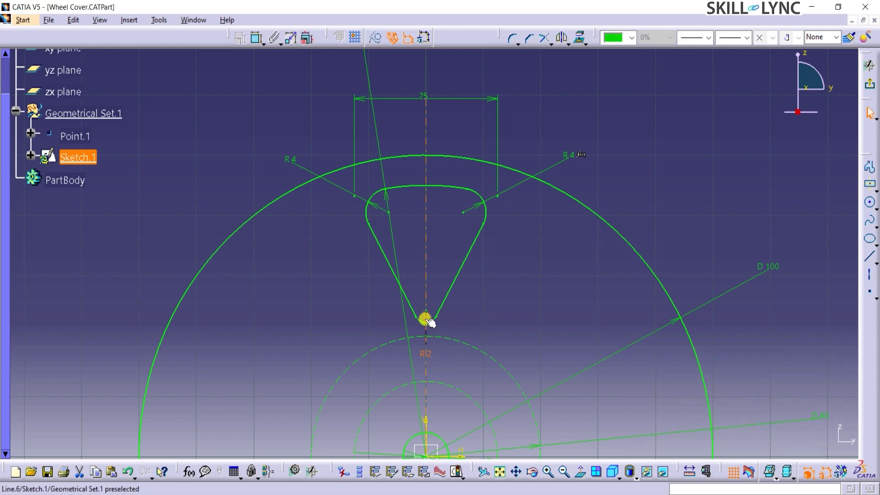
pyautogui.click(501, 315)
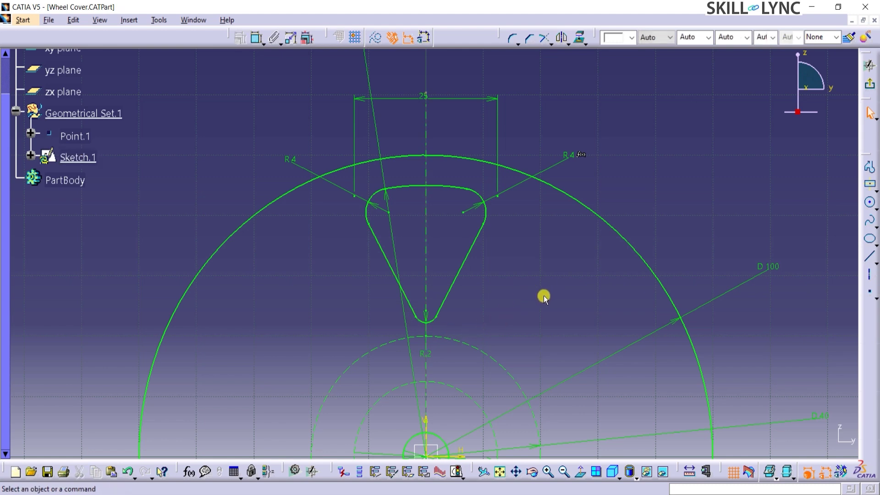
pyautogui.hotkey('ctrl', 's')
# - Duplicate the complete six-element cutout profile by rotating it about the origin, with 5 instances at a 60° step
pyautogui.click(405, 188)
pyautogui.keyDown('ctrl'); pyautogui.click(381, 197); pyautogui.keyUp('ctrl')
pyautogui.keyDown('ctrl'); pyautogui.click(377, 239); pyautogui.keyUp('ctrl')
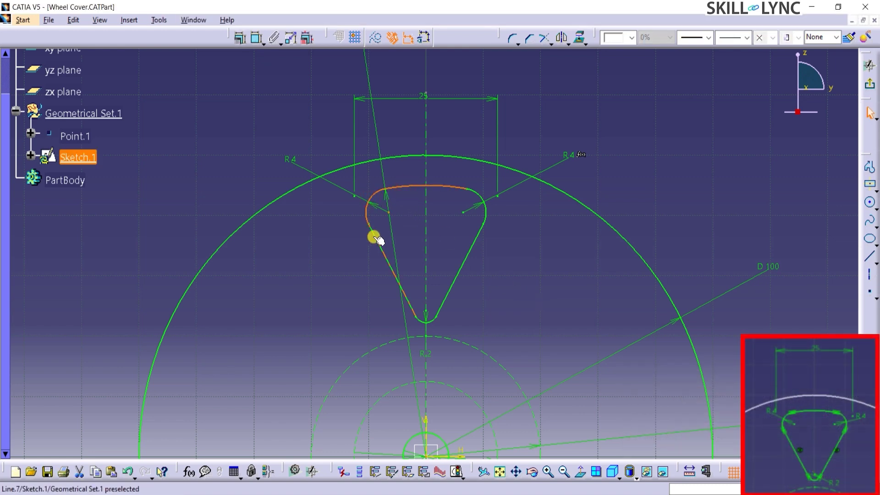
pyautogui.keyDown('ctrl'); pyautogui.click(433, 322); pyautogui.keyUp('ctrl')
pyautogui.keyDown('ctrl'); pyautogui.click(455, 290); pyautogui.keyUp('ctrl')
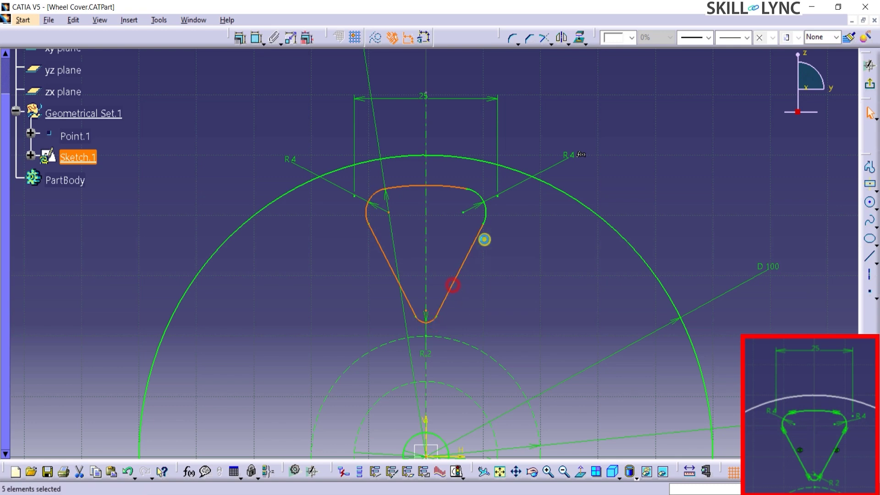
pyautogui.keyDown('ctrl'); pyautogui.click(478, 193); pyautogui.keyUp('ctrl')
pyautogui.click(567, 43)
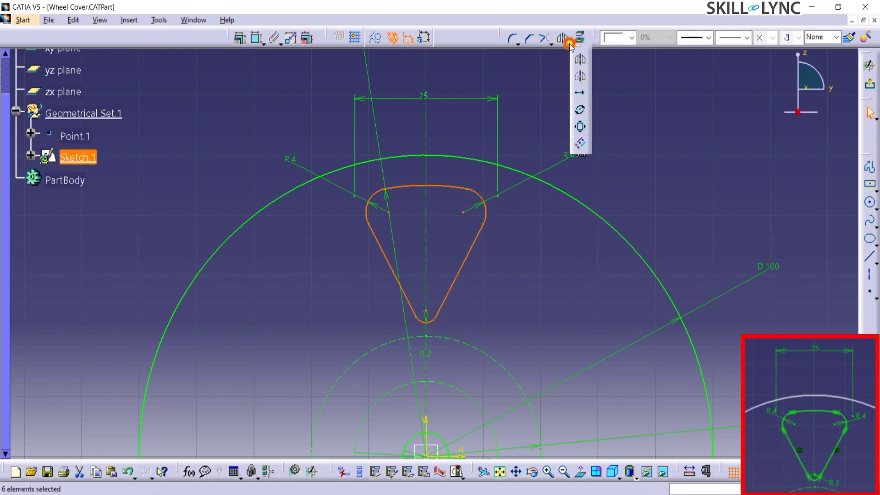
pyautogui.click(579, 128)
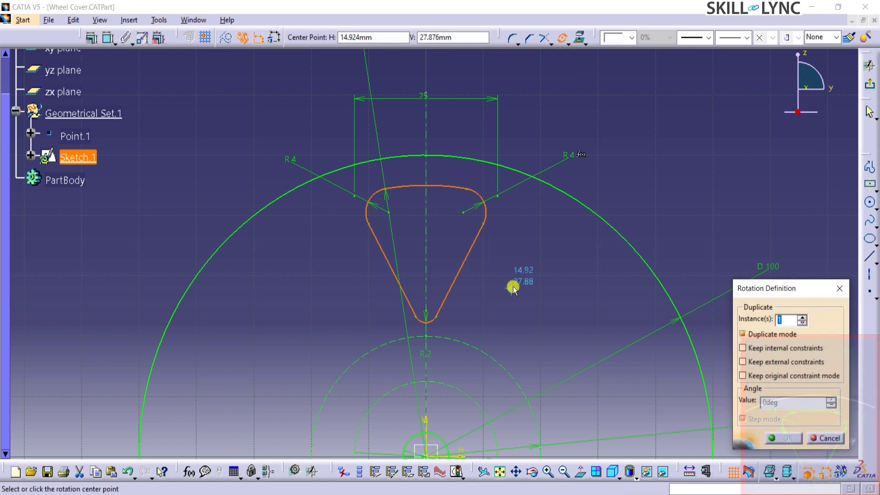
pyautogui.moveTo(513, 287); pyautogui.dragTo(514, 315, button='middle')
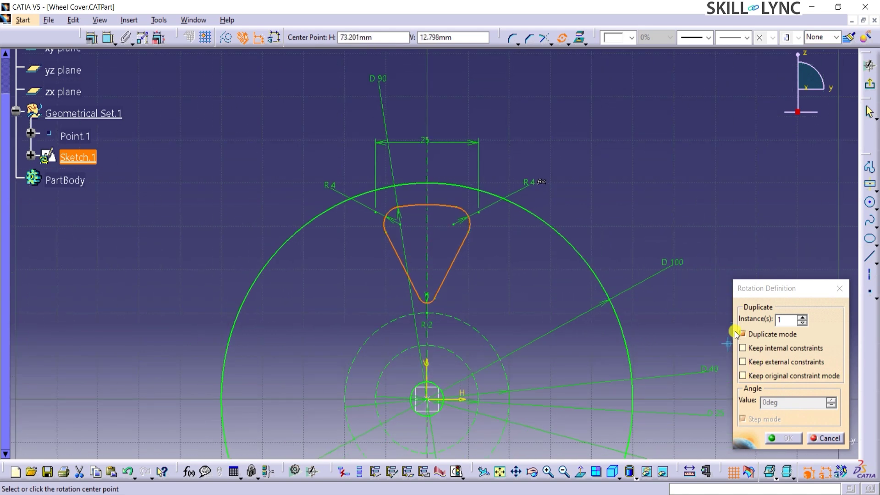
pyautogui.doubleClick(786, 319)
pyautogui.moveTo(617, 205)
pyautogui.mouseDown(button='middle')
pyautogui.moveTo(610, 230)
pyautogui.moveTo(560, 254)
pyautogui.mouseUp(button='middle')
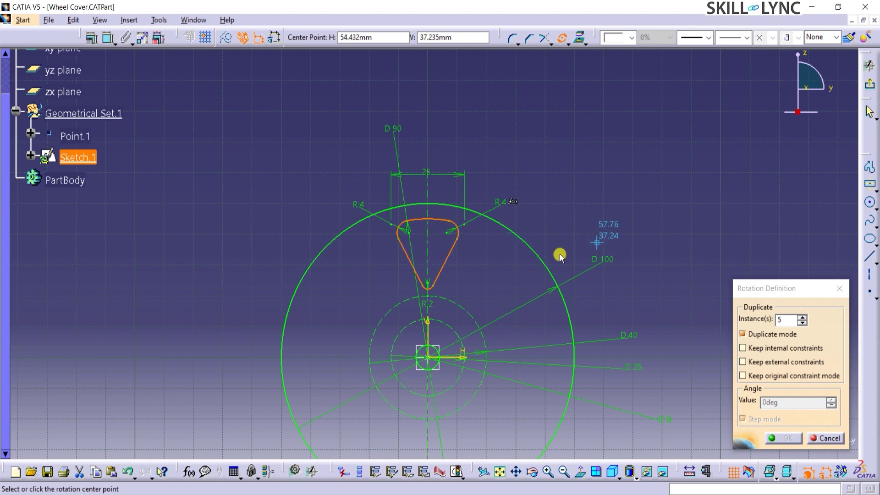
pyautogui.click(433, 357)
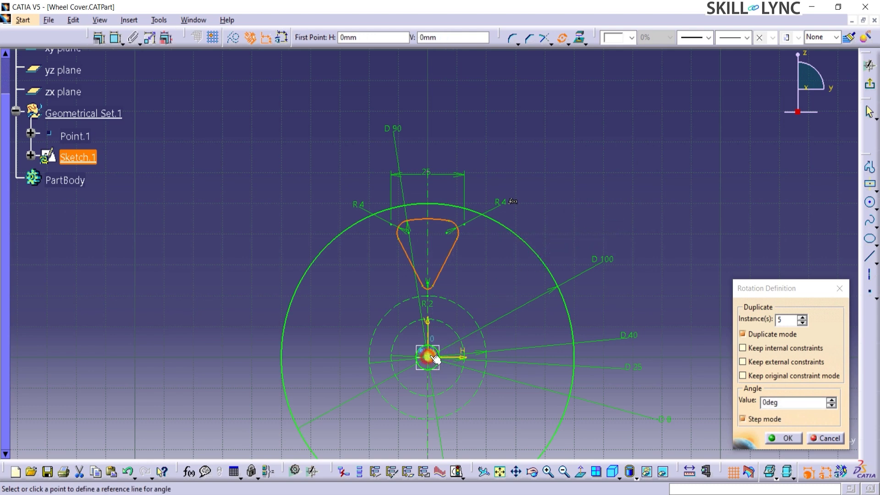
pyautogui.click(431, 221)
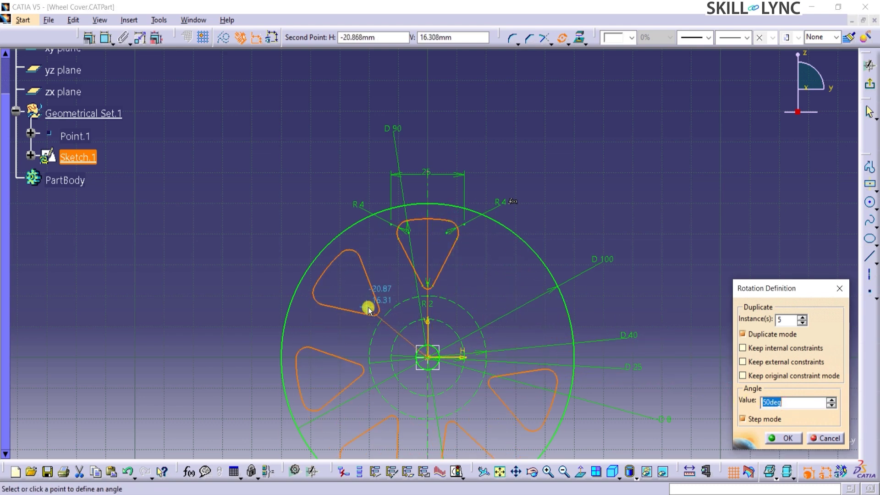
pyautogui.write('60')
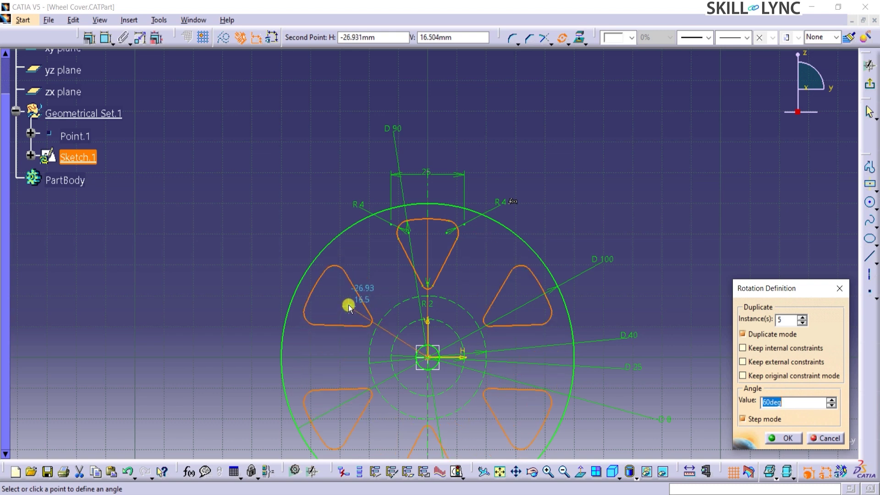
pyautogui.click(349, 305)
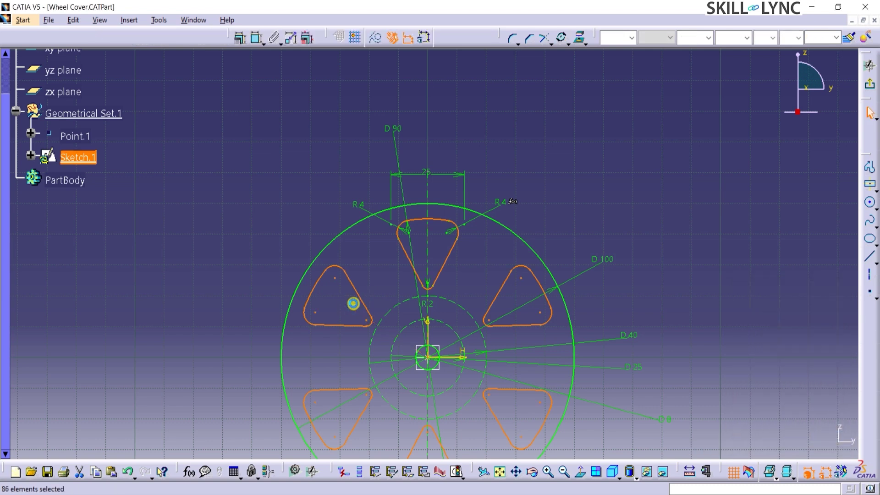
pyautogui.moveTo(713, 337); pyautogui.dragTo(676, 385, button='middle')
pyautogui.click(675, 386)
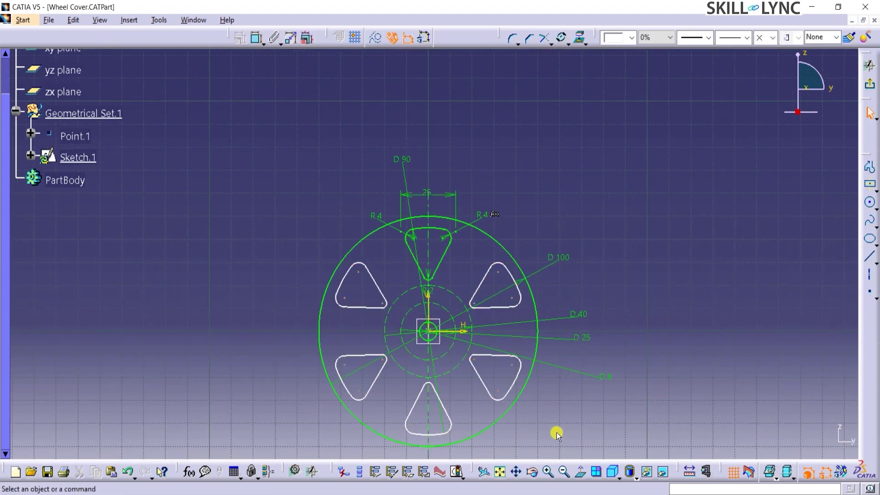
# - Sketch a hexagon of about 1.8 mm radius centred where the 25 mm construction circle crosses the vertical axis above the origin
pyautogui.click(502, 473)
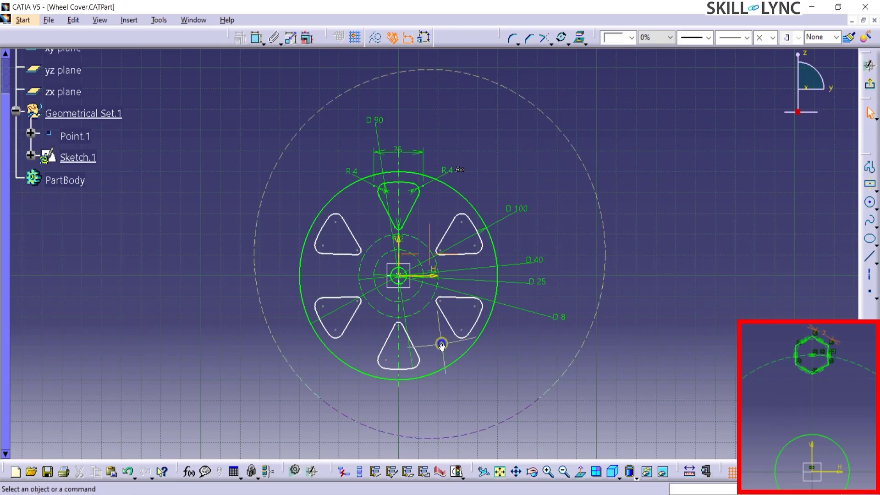
pyautogui.moveTo(442, 347)
pyautogui.mouseDown(button='middle')
pyautogui.moveTo(456, 247)
pyautogui.moveTo(444, 205)
pyautogui.moveTo(477, 153)
pyautogui.moveTo(617, 185)
pyautogui.mouseUp(button='middle')
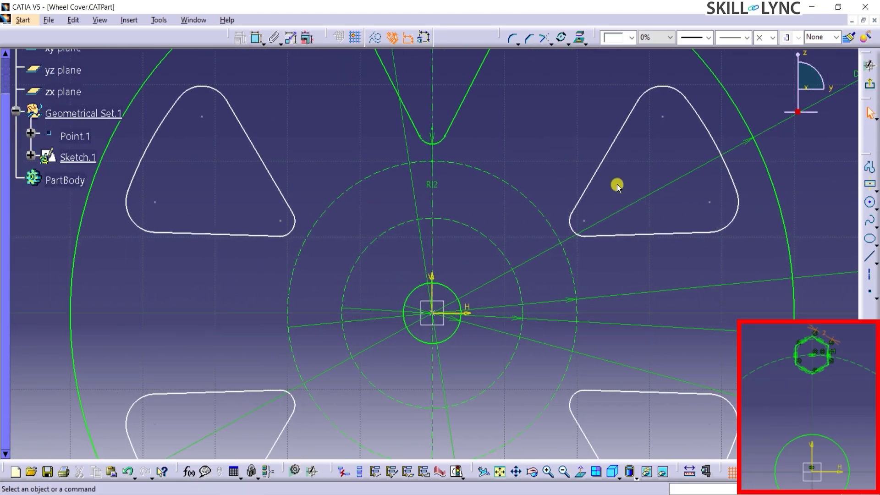
pyautogui.click(876, 189)
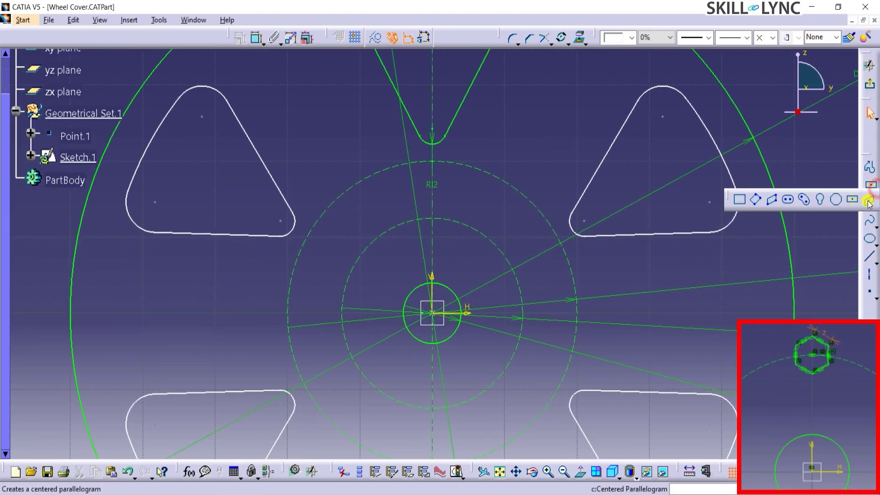
pyautogui.click(836, 201)
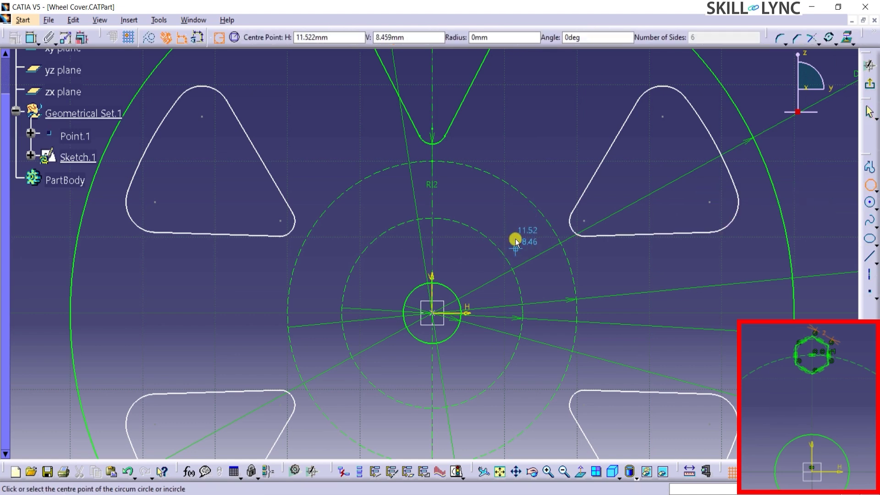
pyautogui.click(433, 220)
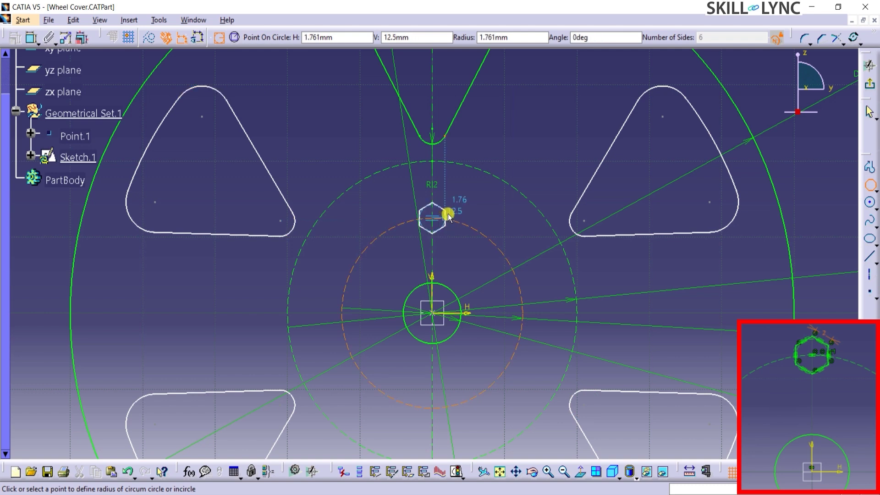
pyautogui.click(447, 218)
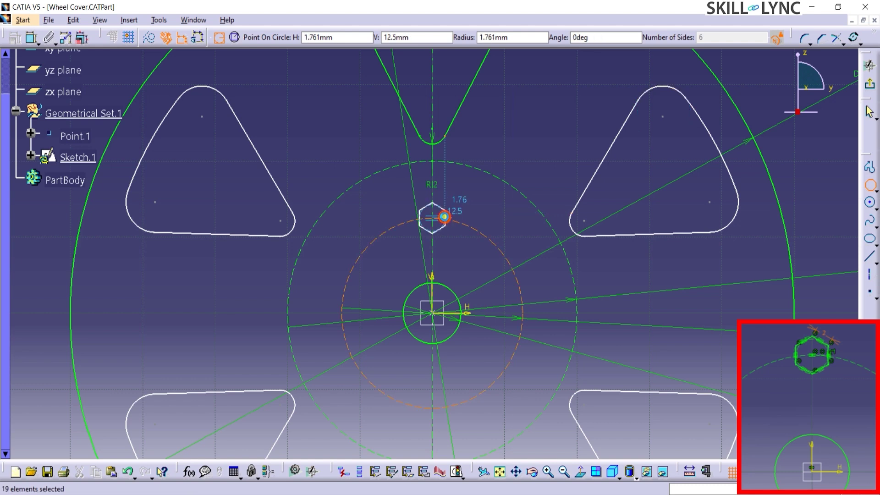
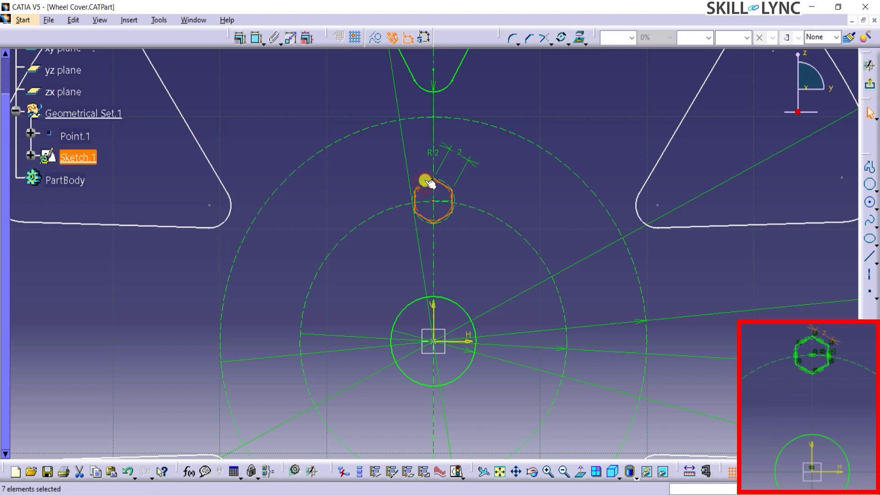
# - Duplicate the hexagon and its dimension by rotation about the origin, with 5 instances at a 60° step
pyautogui.keyDown('ctrl'); pyautogui.click(462, 156); pyautogui.keyUp('ctrl')
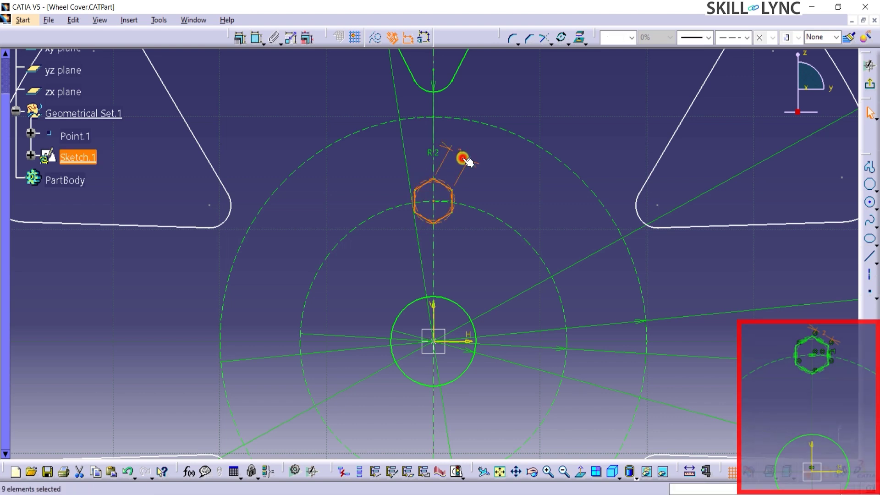
pyautogui.click(562, 37)
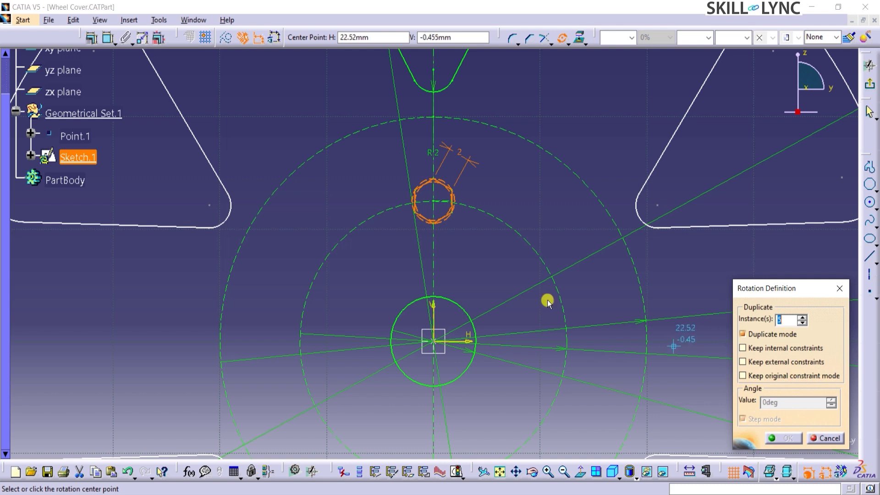
pyautogui.click(437, 343)
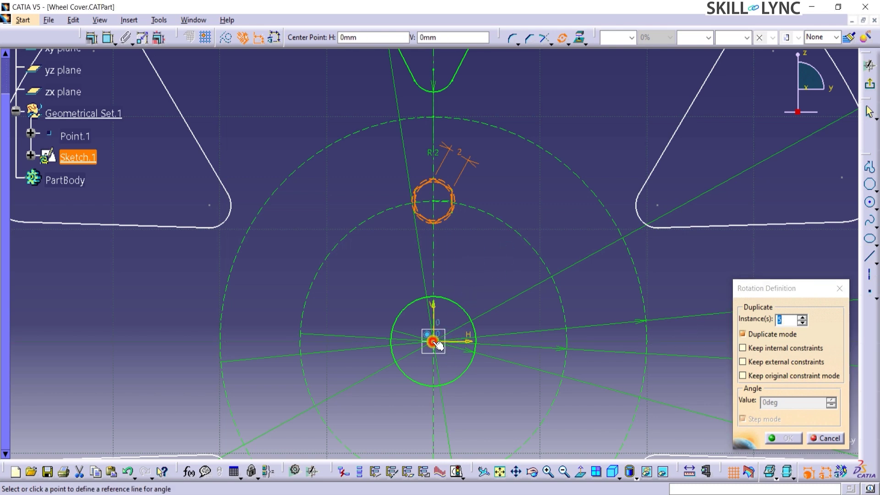
pyautogui.click(437, 201)
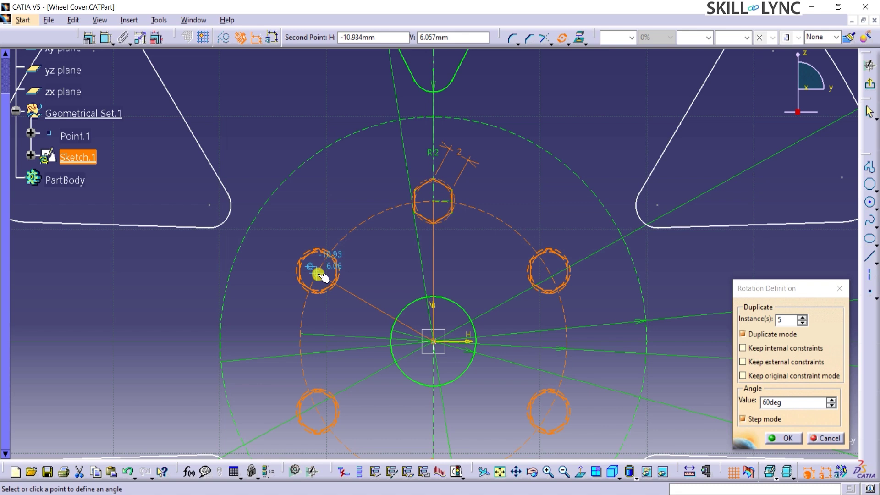
pyautogui.click(320, 274)
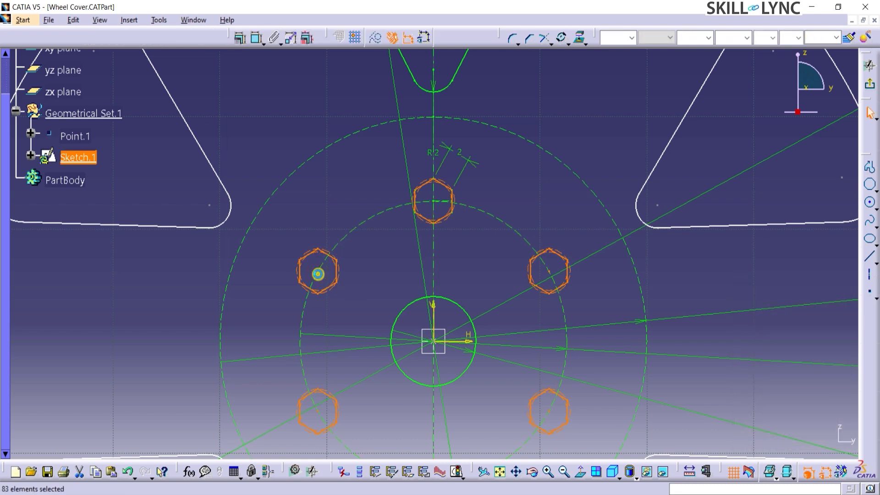
pyautogui.click(752, 394)
pyautogui.moveTo(715, 370)
pyautogui.mouseDown(button='middle')
pyautogui.moveTo(729, 373)
pyautogui.moveTo(719, 429)
pyautogui.mouseUp(button='middle')
pyautogui.click(724, 376)
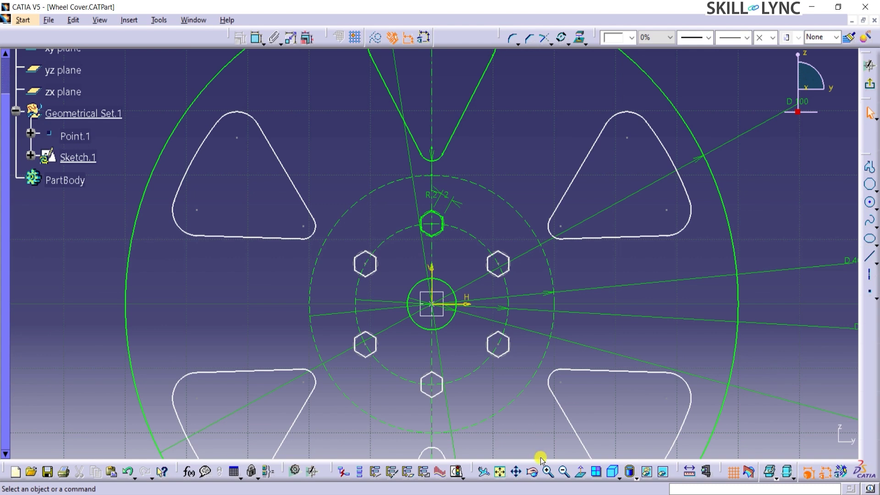
# - Fit the whole sketch in view and hide its dimensional constraints
pyautogui.click(501, 471)
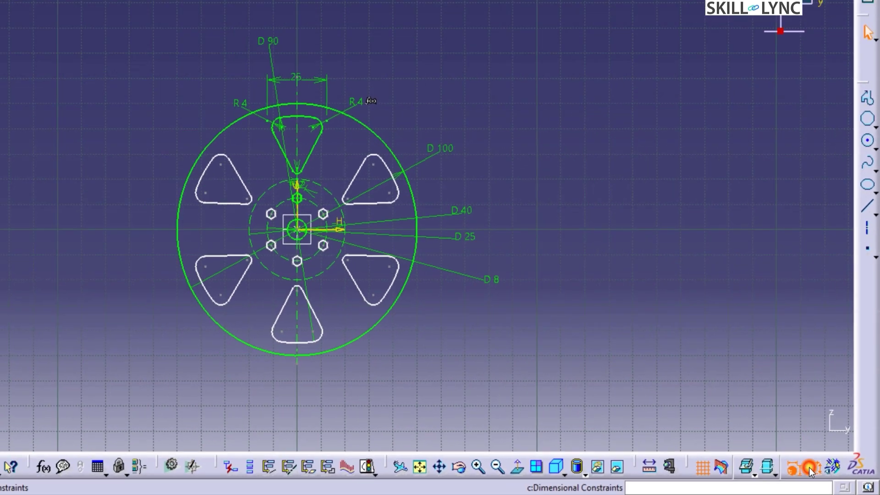
pyautogui.click(789, 461)
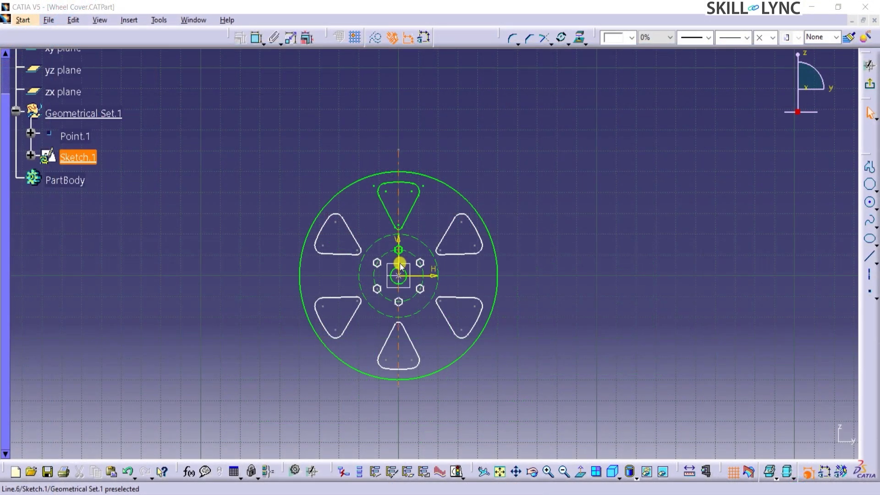
# - Sketch a horizontal elongated hole of about 3.2 mm radius on the horizontal axis, between the two right-hand triangular cutouts
pyautogui.click(875, 193)
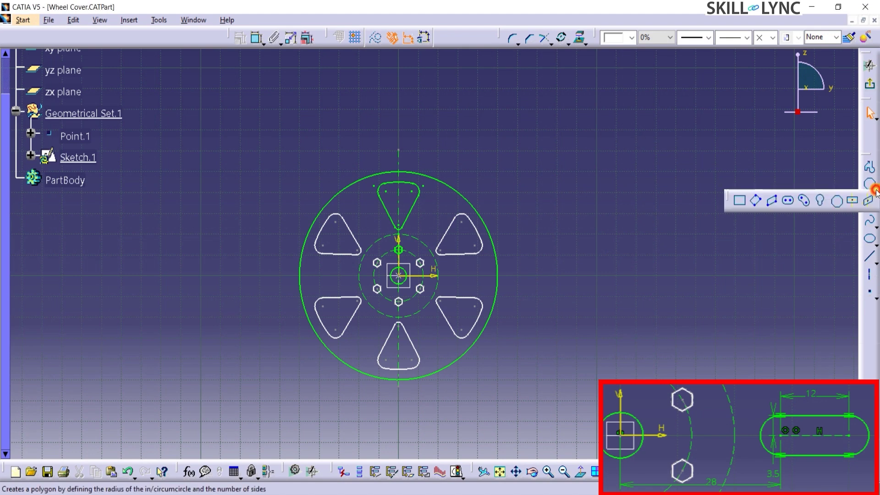
pyautogui.click(789, 201)
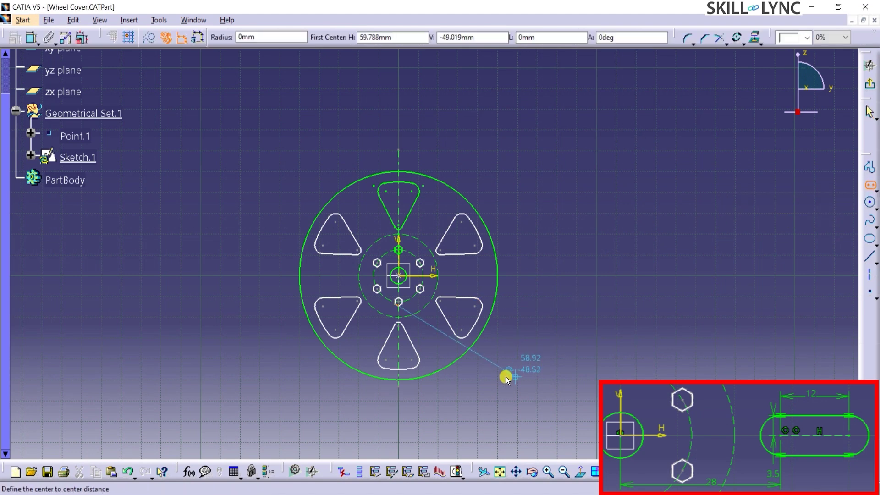
pyautogui.moveTo(517, 397); pyautogui.dragTo(527, 295, button='middle')
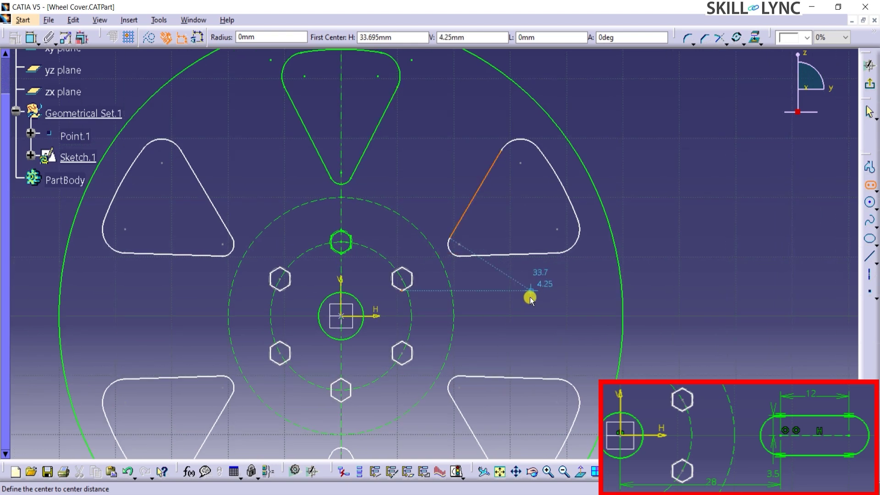
pyautogui.click(489, 316)
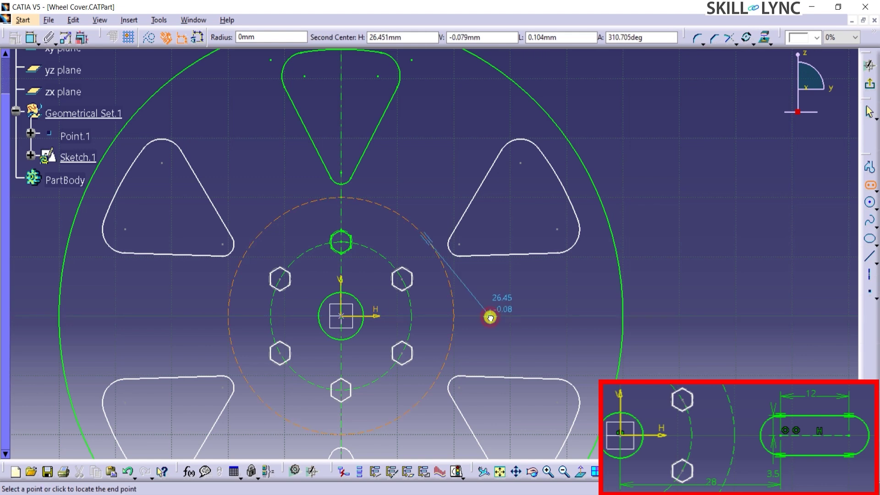
pyautogui.click(574, 317)
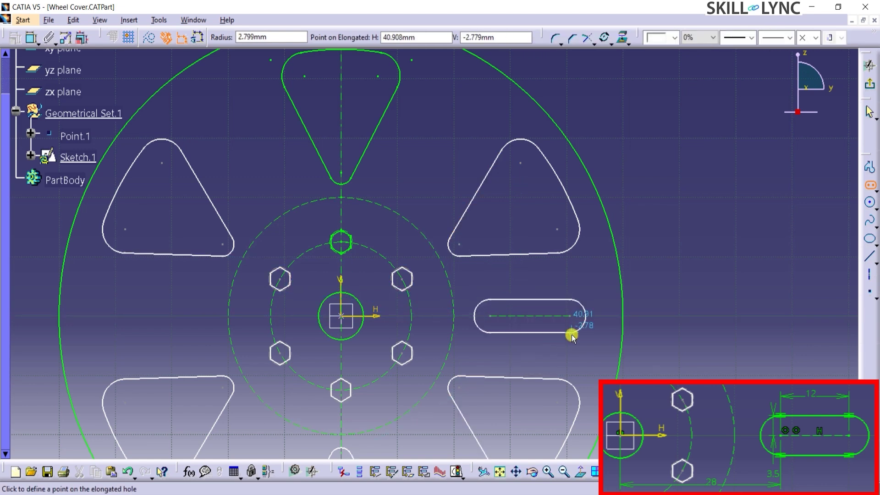
pyautogui.click(570, 334)
pyautogui.click(680, 356)
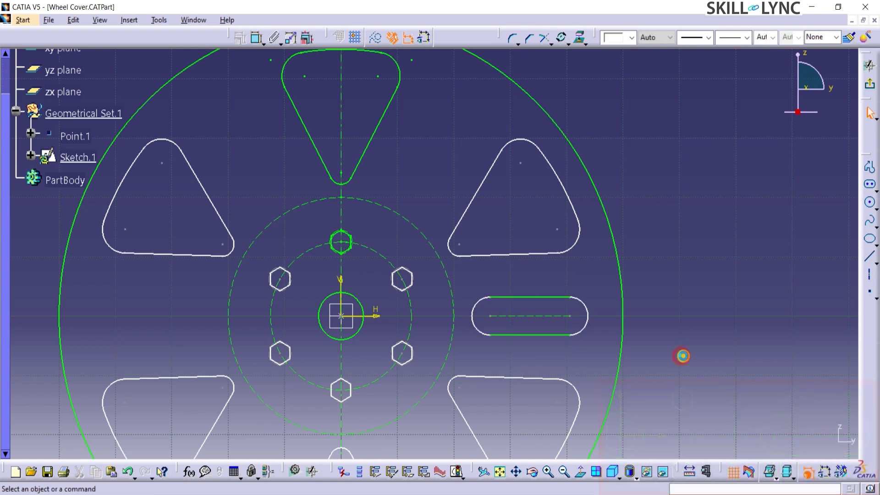
# - Show the sketch's dimensional constraints again and move the elongated hole's half-width dimension above the hole
pyautogui.moveTo(678, 375)
pyautogui.mouseDown(button='middle')
pyautogui.moveTo(678, 364)
pyautogui.moveTo(712, 403)
pyautogui.moveTo(654, 381)
pyautogui.mouseUp(button='middle')
pyautogui.click(826, 472)
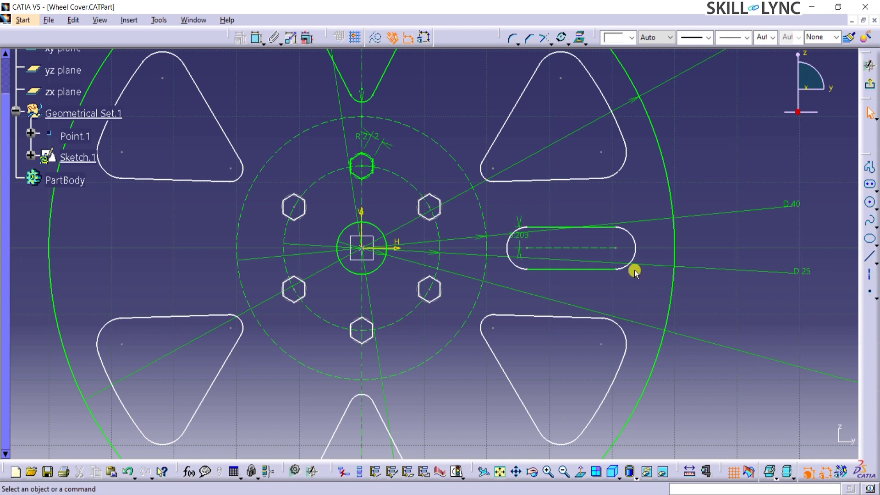
pyautogui.moveTo(521, 238); pyautogui.dragTo(521, 202)
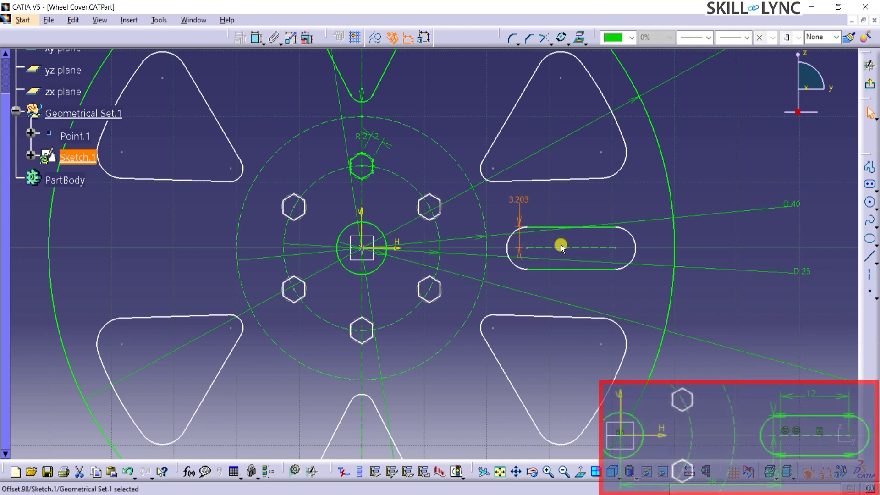
# - Dimension the horizontal distance from the vertical axis to the elongated hole's inner arc centre and set it to 28 mm
pyautogui.click(254, 40)
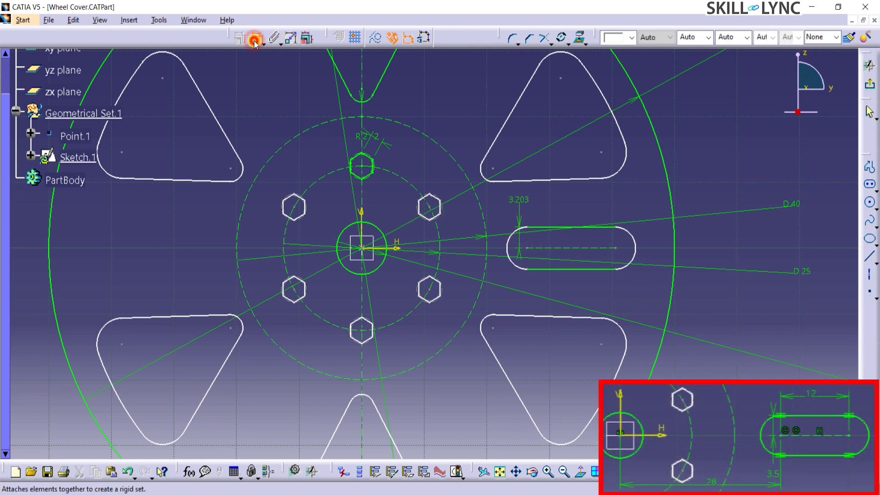
pyautogui.click(364, 226)
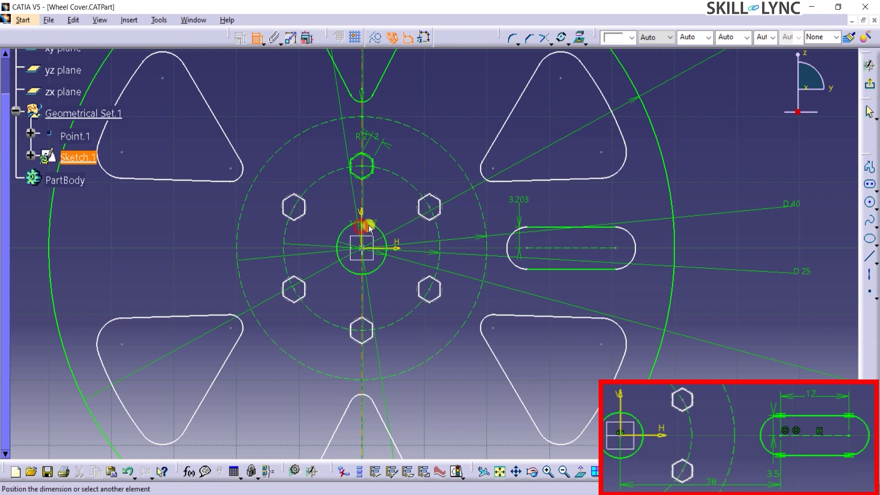
pyautogui.click(532, 252)
pyautogui.click(501, 305)
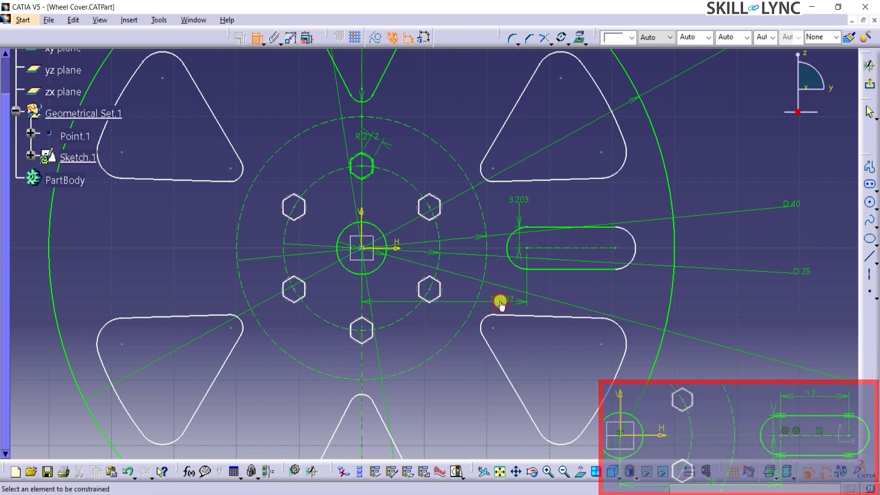
pyautogui.doubleClick(502, 303)
pyautogui.write('28')
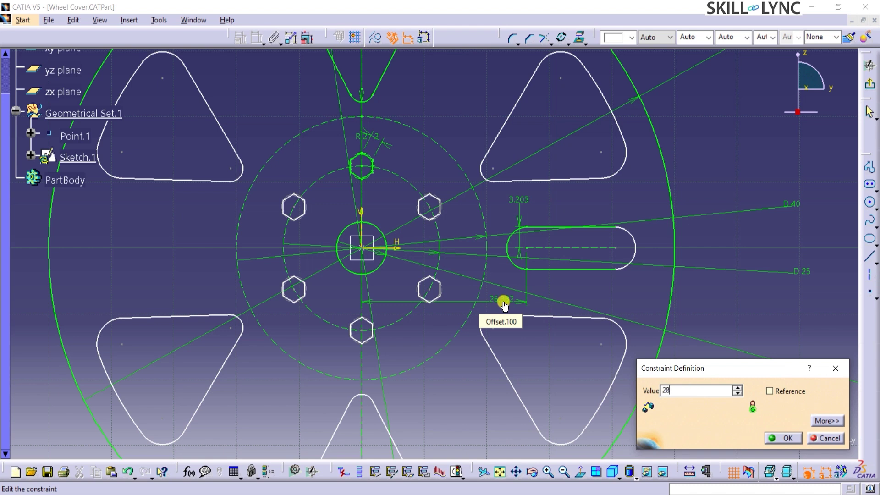
pyautogui.press('Return')
# - Dimension the distance between the elongated hole's two arc centres below the hole and set it to 12 mm
pyautogui.click(538, 250)
pyautogui.click(617, 249)
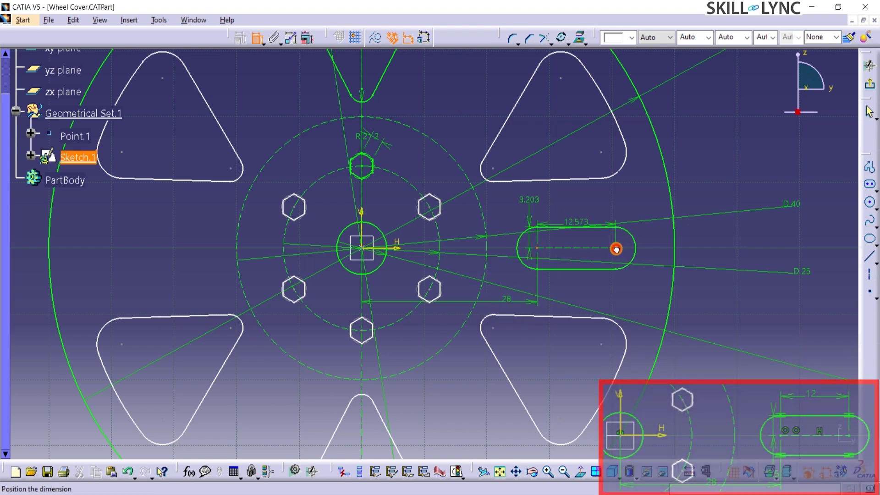
pyautogui.click(589, 284)
pyautogui.doubleClick(590, 284)
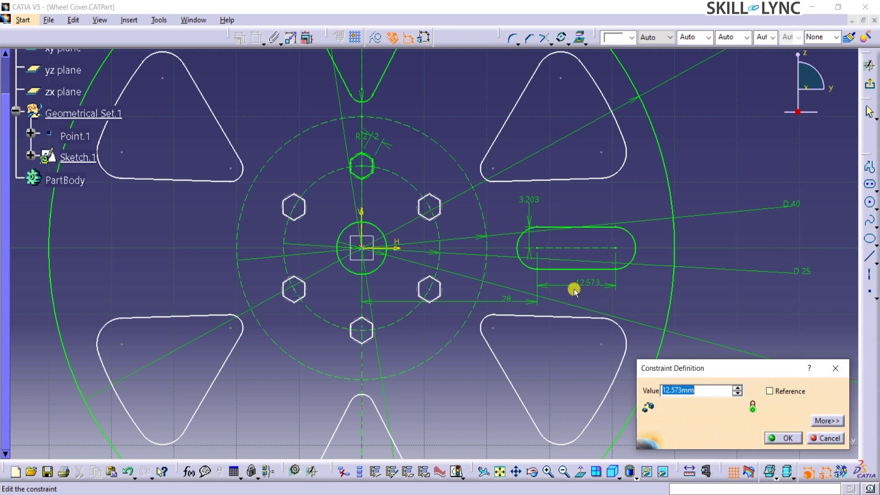
pyautogui.write('12')
pyautogui.press('Return')
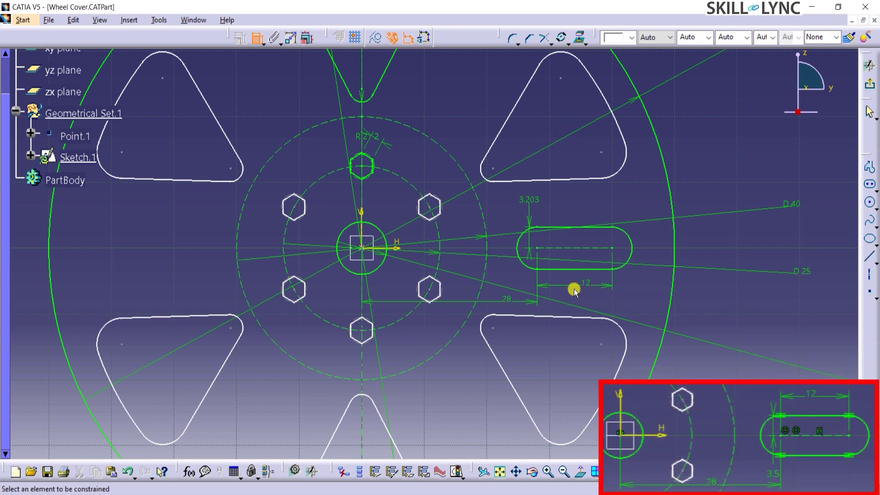
# - Set the elongated hole's half-width to 3.5 mm and exit the sketch
pyautogui.doubleClick(534, 199)
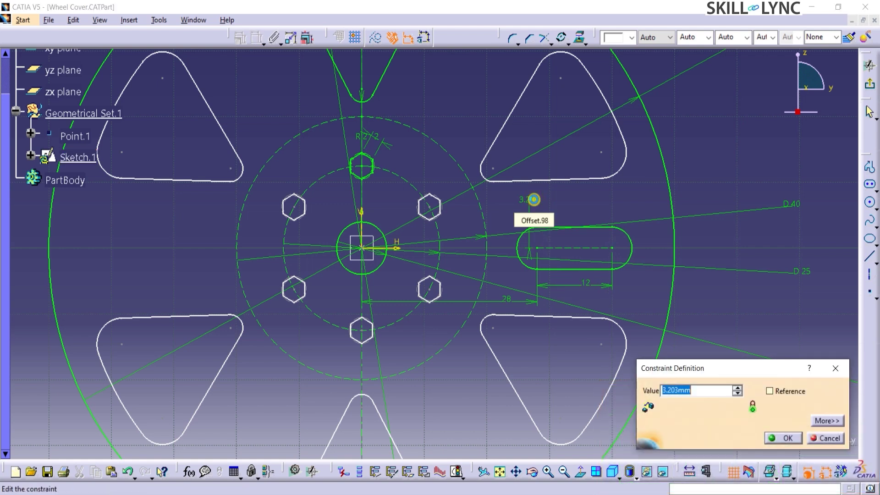
pyautogui.write('3.5')
pyautogui.press('Return')
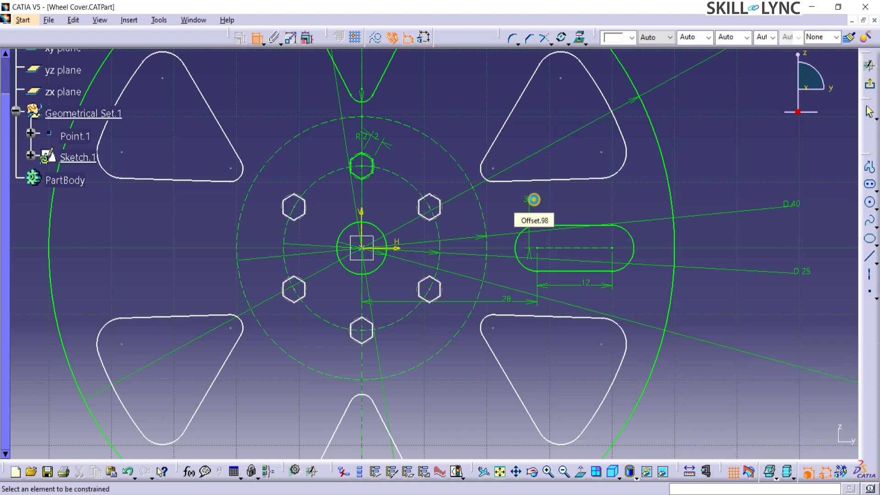
pyautogui.moveTo(729, 306); pyautogui.dragTo(721, 377, button='middle')
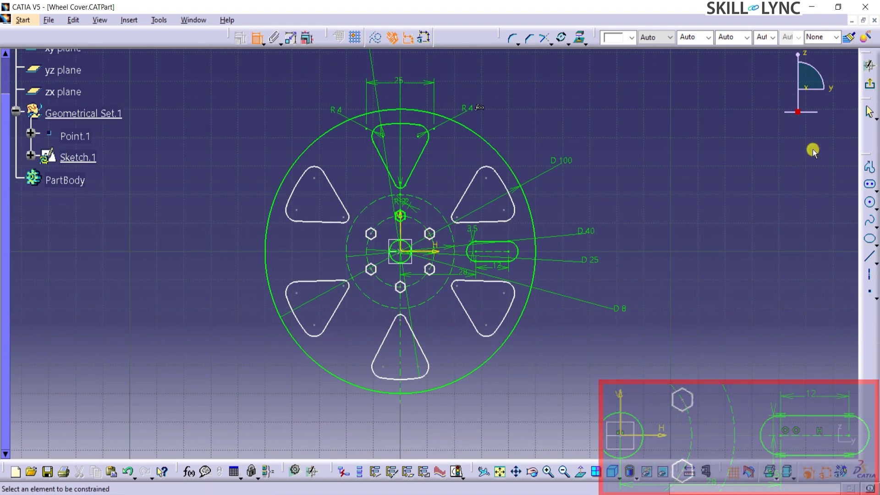
pyautogui.click(870, 88)
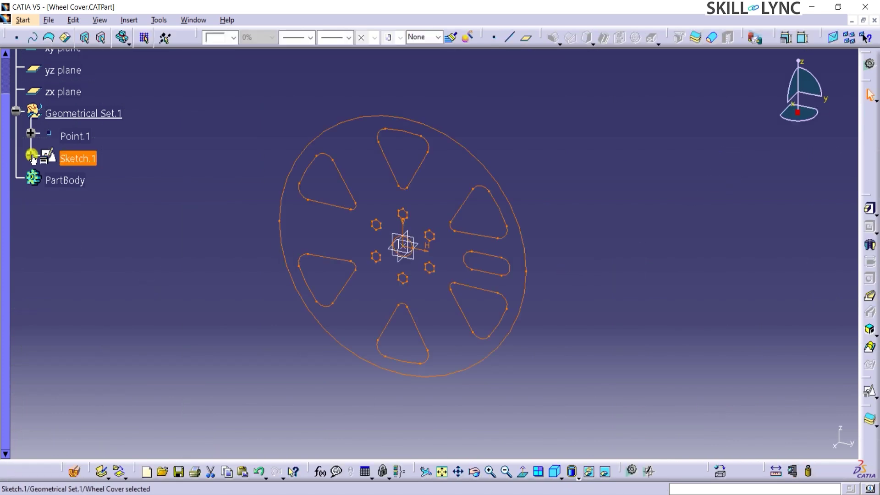
# - Reopen Sketch.1, check its solving status, and review the constraint status of its elements in the Sketch Analysis diagnostic
pyautogui.doubleClick(71, 160)
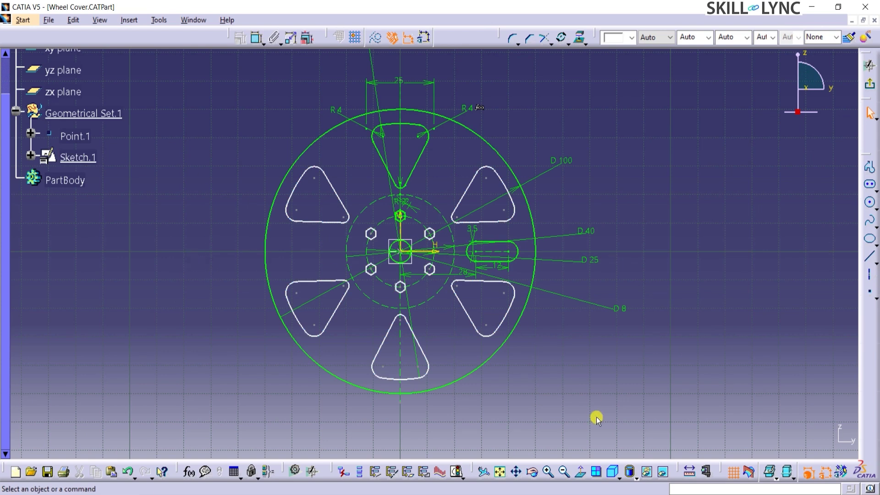
pyautogui.click(457, 471)
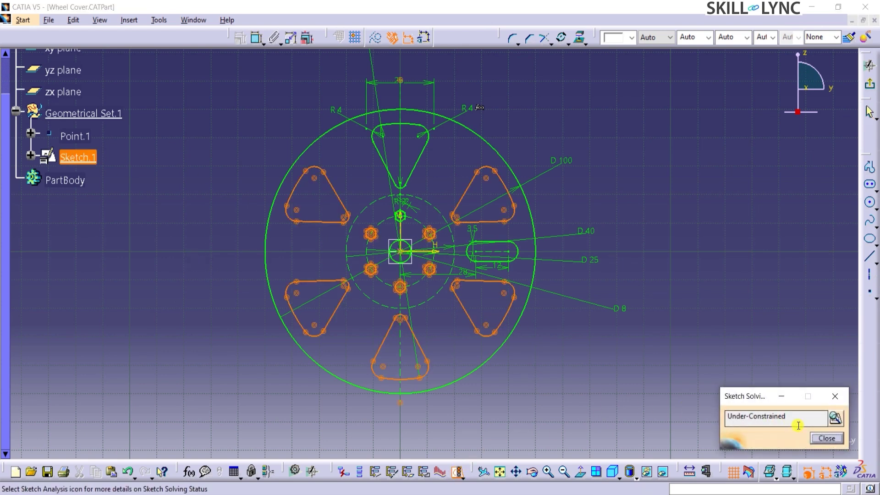
pyautogui.click(836, 418)
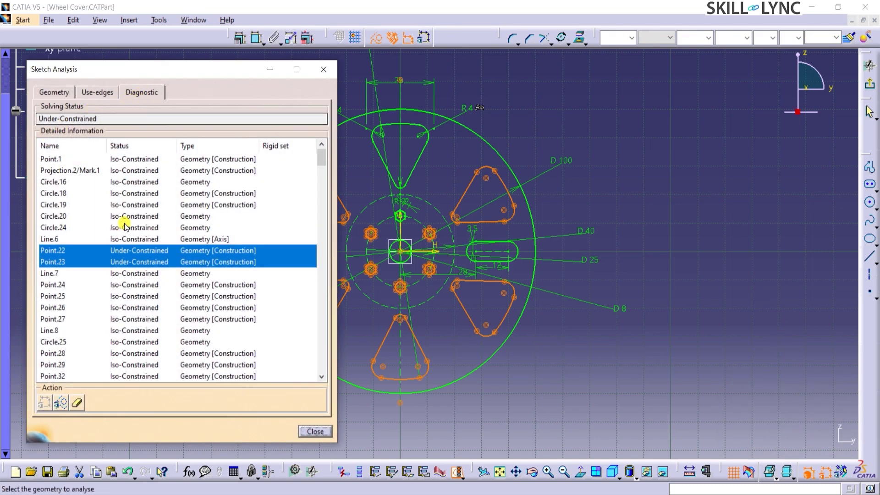
pyautogui.scroll(-10, 147, 279)
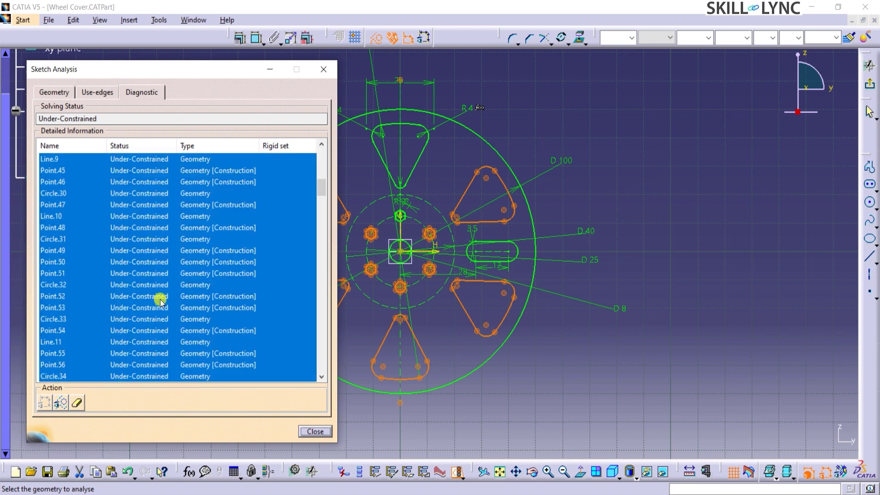
pyautogui.scroll(-15, 155, 263)
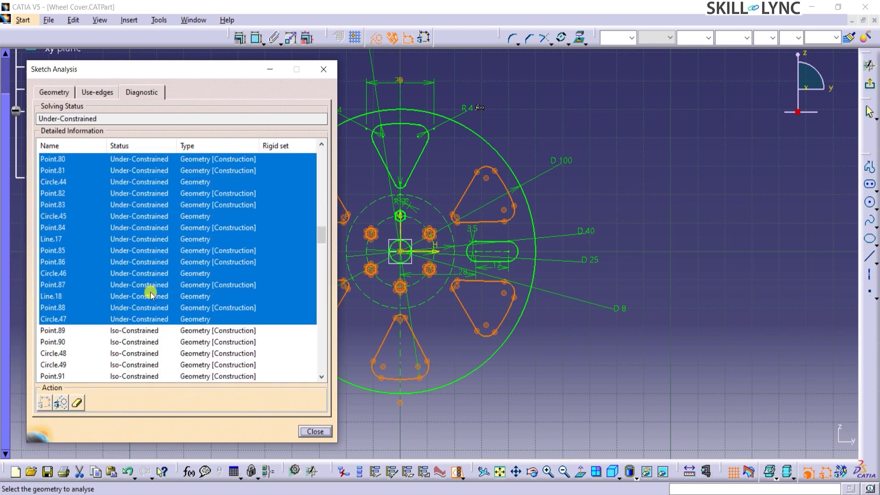
pyautogui.moveTo(319, 247); pyautogui.dragTo(322, 154)
# - Check in the sketch's geometry analysis whether each profile is closed, close the analysis and clear the selection
pyautogui.click(51, 87)
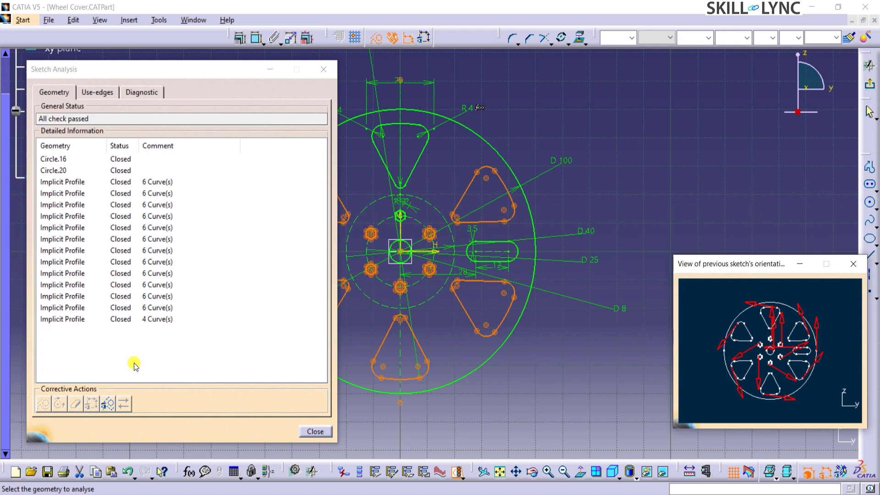
pyautogui.click(315, 435)
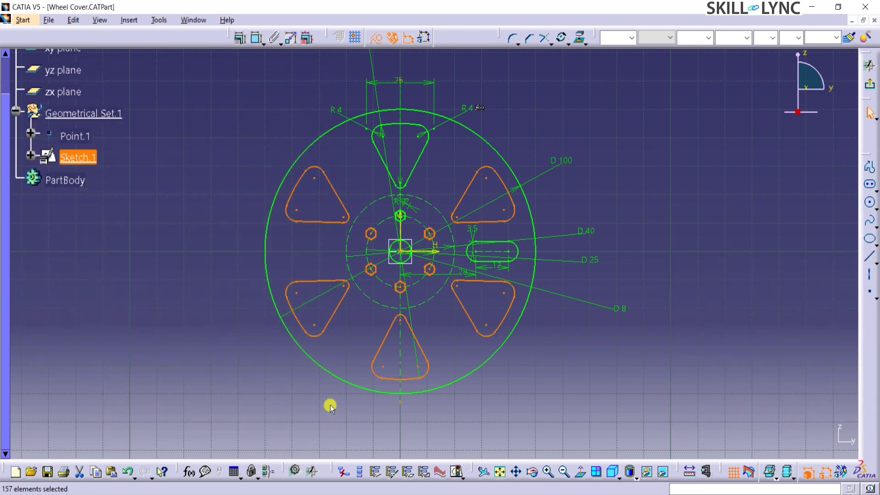
pyautogui.click(450, 417)
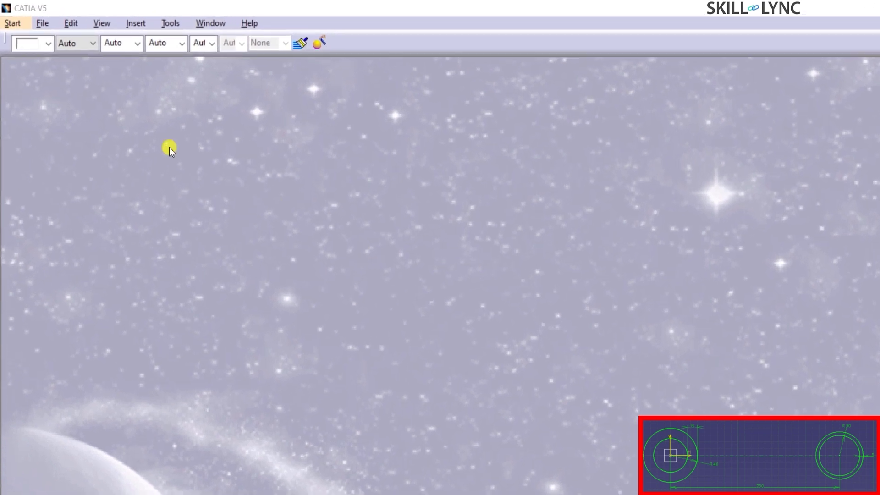
# - Create a new part named Spanner with a geometrical set and hybrid design off, and save it to the Desktop as a CATPart
pyautogui.click(15, 26)
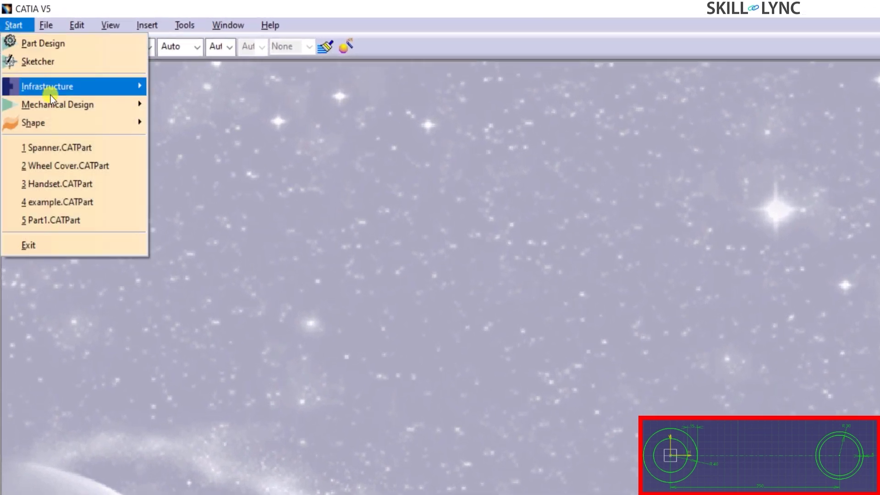
pyautogui.moveTo(50, 104)
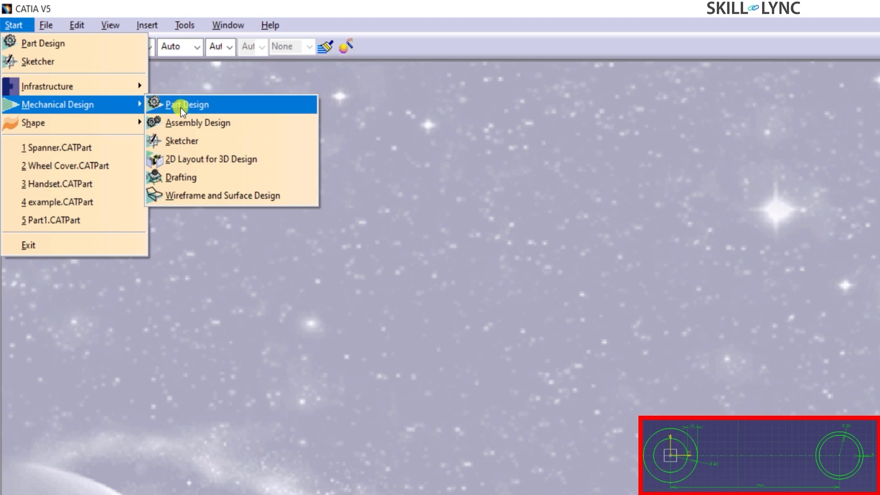
pyautogui.click(183, 141)
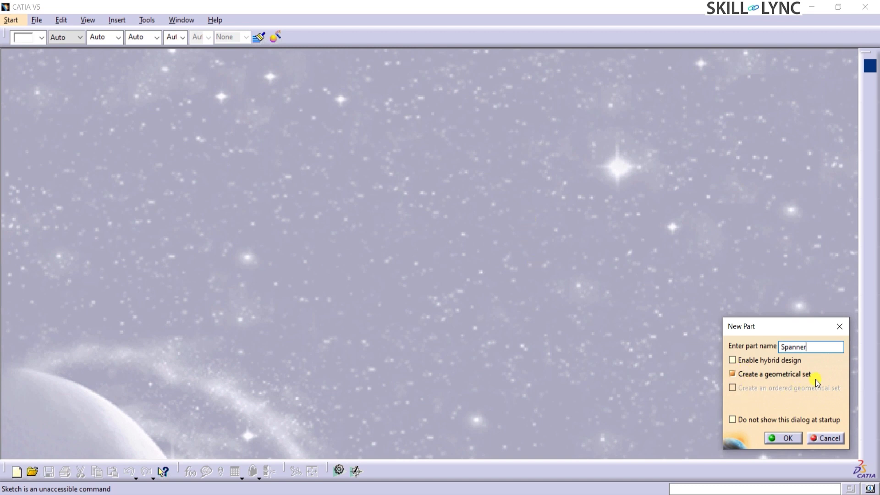
pyautogui.click(772, 438)
pyautogui.click(49, 20)
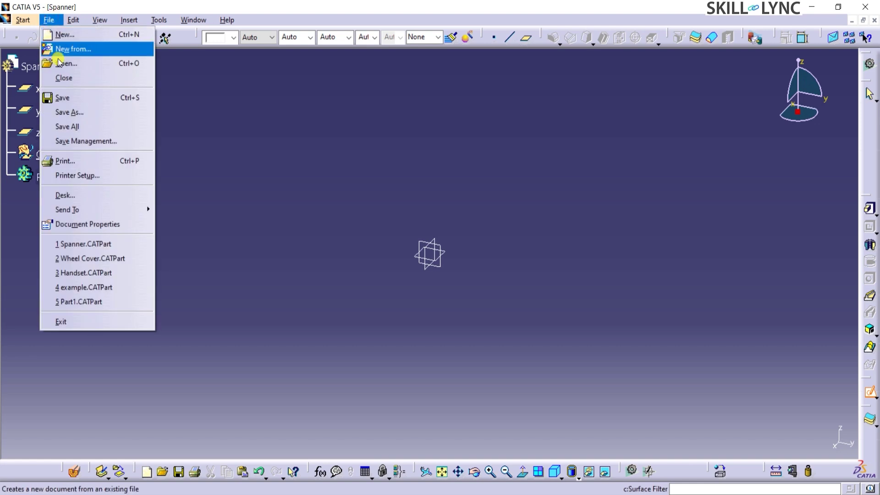
pyautogui.click(66, 98)
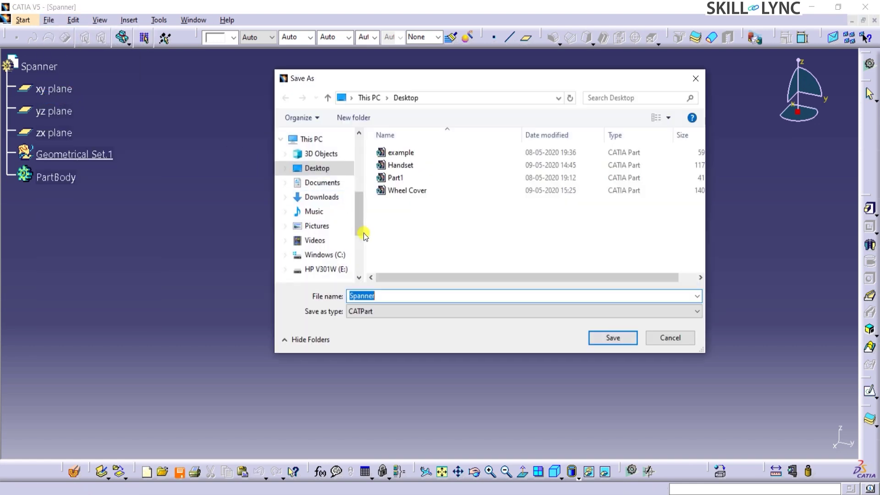
pyautogui.click(595, 338)
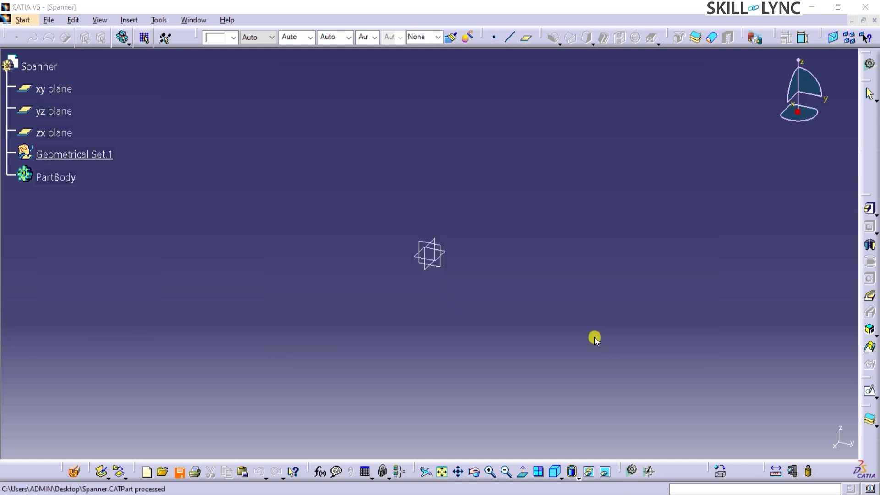
# - Create a coordinates-type reference point at X 0, Y 0, Z 0 mm relative to the default origin
pyautogui.click(494, 39)
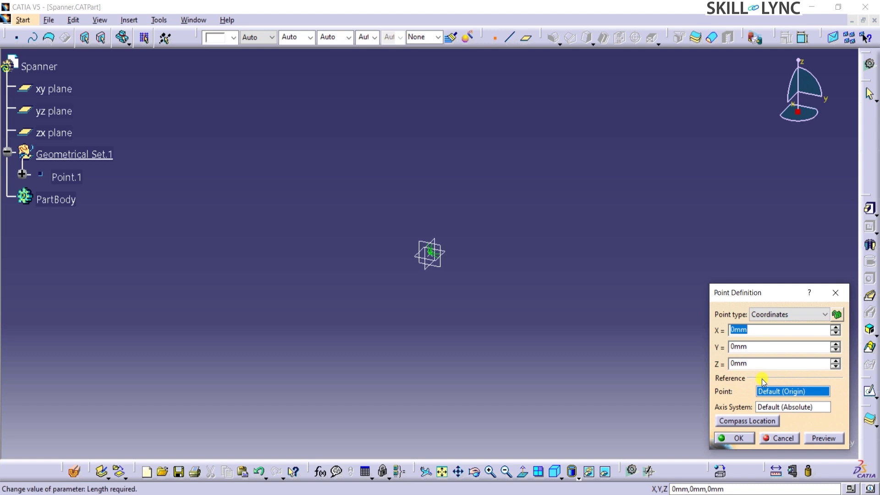
pyautogui.click(739, 438)
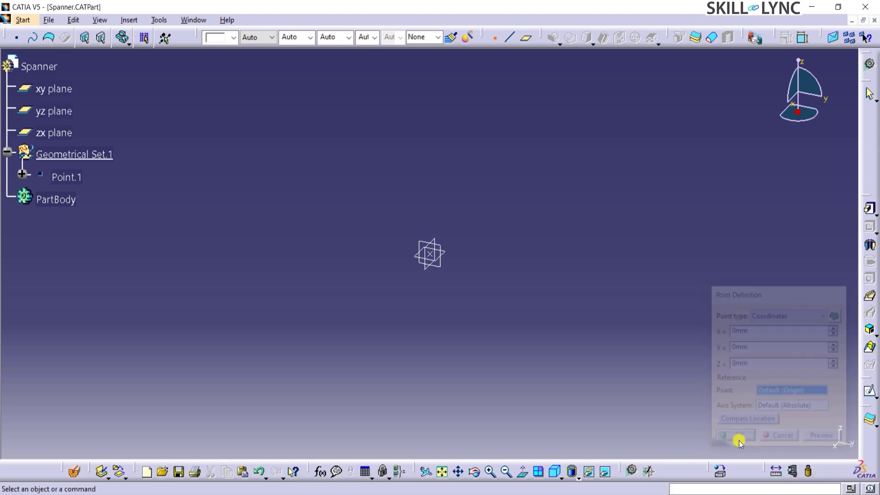
# - Set up a positioned sketch on the yz plane, using Projection point as the origin type with Point.1 as its reference
pyautogui.click(875, 397)
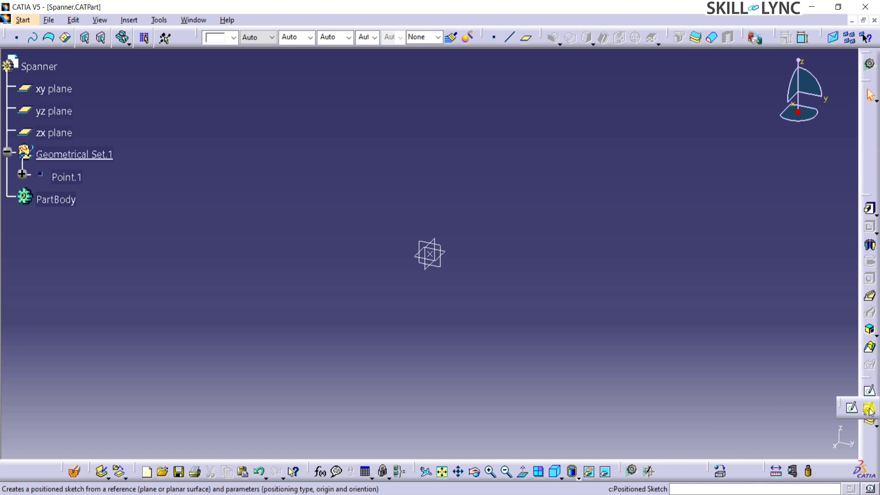
pyautogui.click(870, 410)
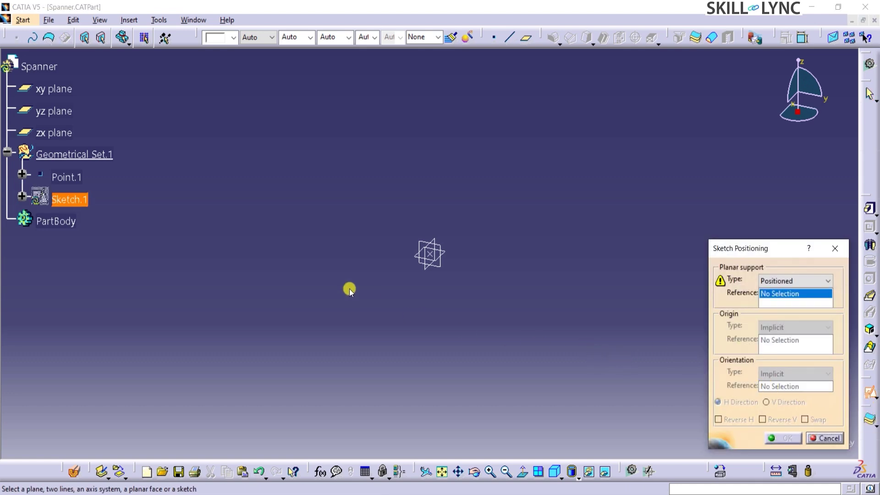
pyautogui.click(45, 108)
pyautogui.click(779, 328)
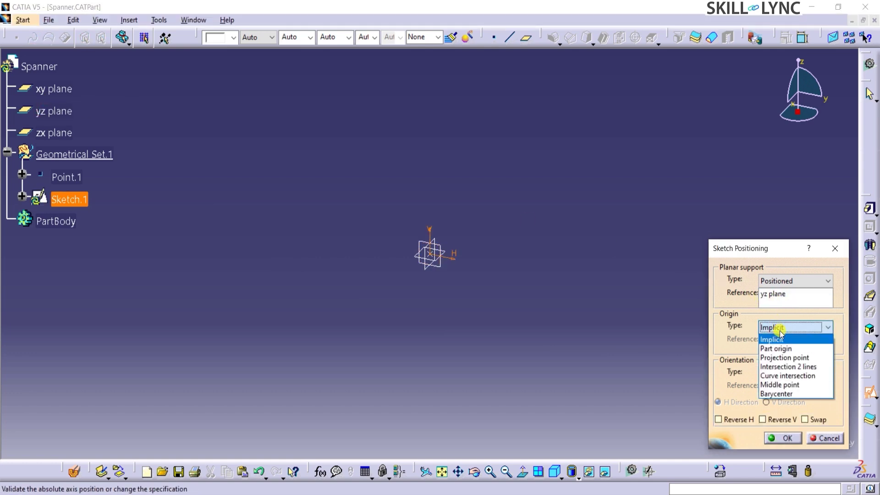
pyautogui.click(782, 358)
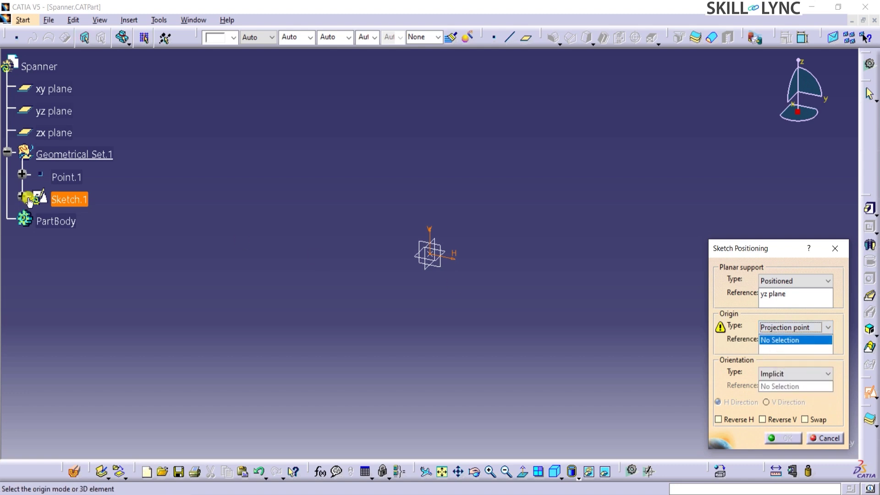
pyautogui.click(58, 179)
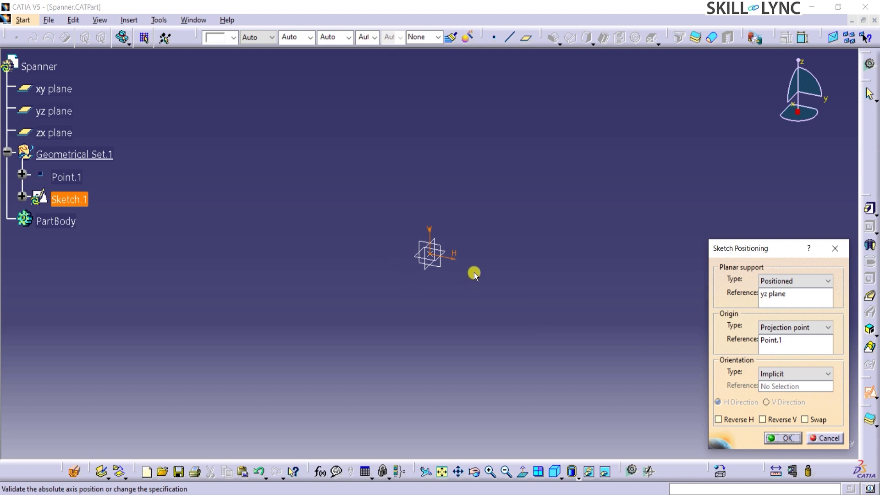
# - Try the reversed H, reversed V and swapped axis orientations, and accept the sketch positioning with all three options off
pyautogui.click(745, 420)
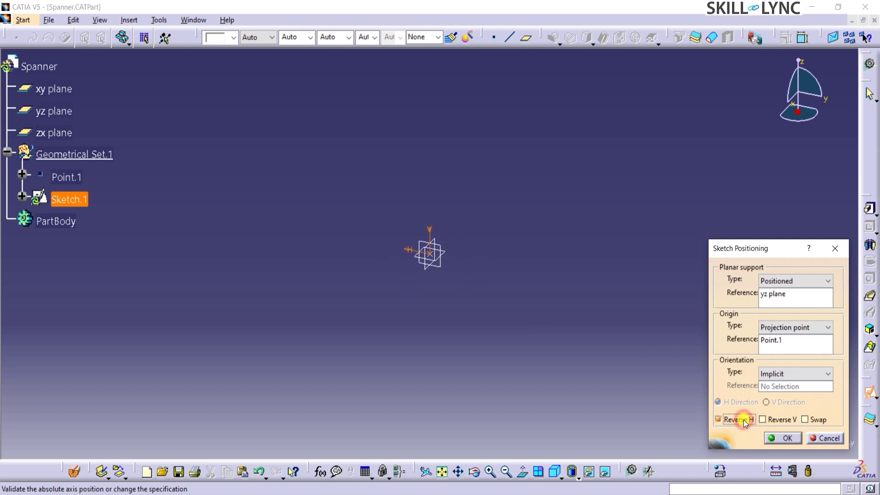
pyautogui.click(746, 421)
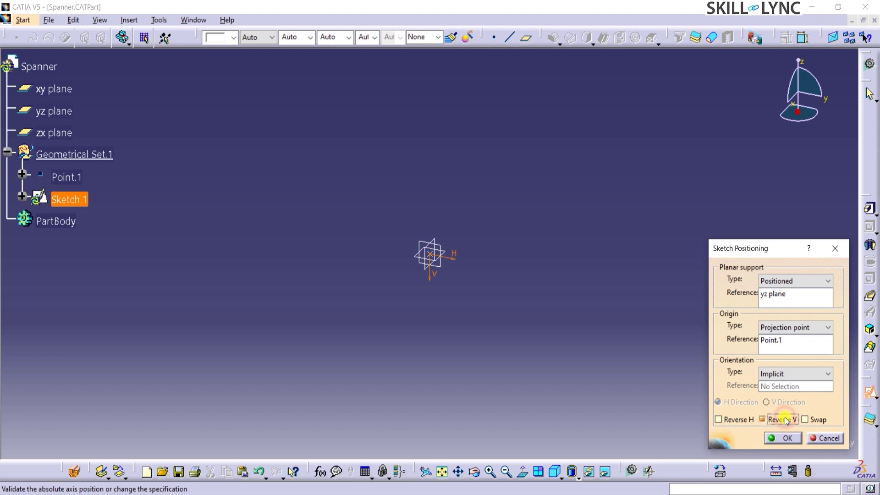
pyautogui.click(823, 421)
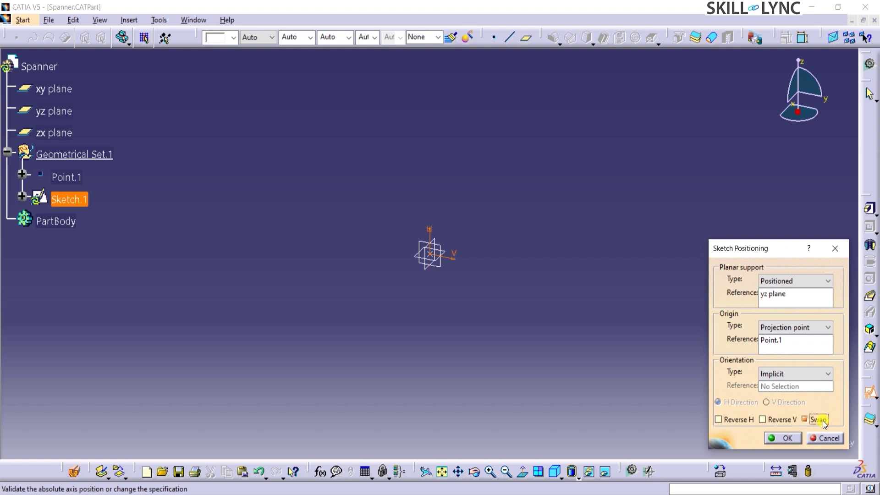
pyautogui.click(783, 438)
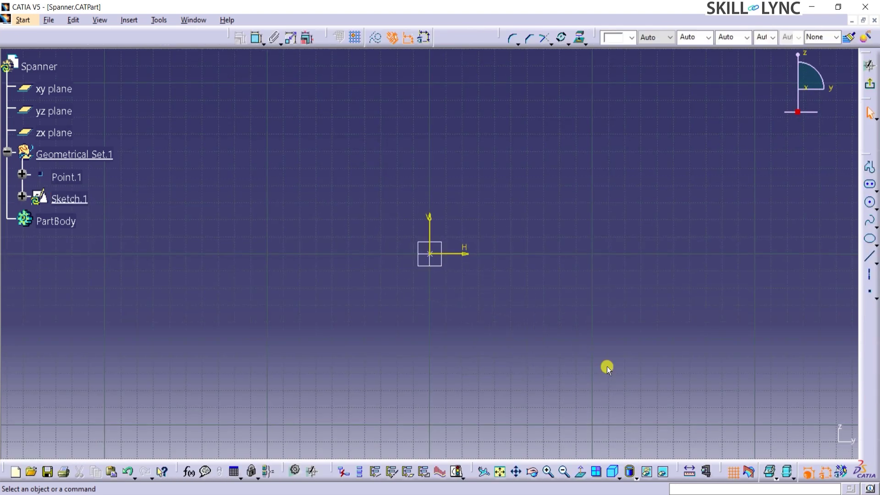
# - Draw a horizontal axis line 250 mm long from the sketch origin along the positive H direction
pyautogui.click(870, 277)
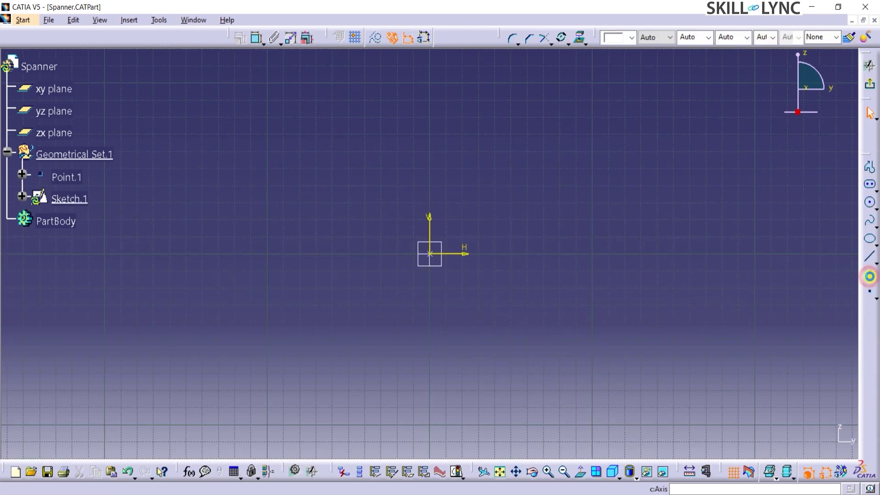
pyautogui.click(431, 253)
pyautogui.click(448, 37)
pyautogui.write('2')
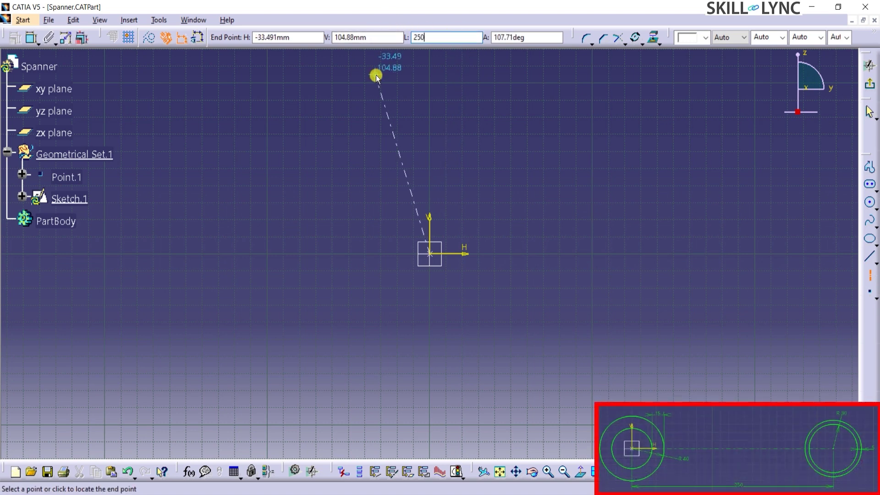
pyautogui.write('50')
pyautogui.click(554, 252)
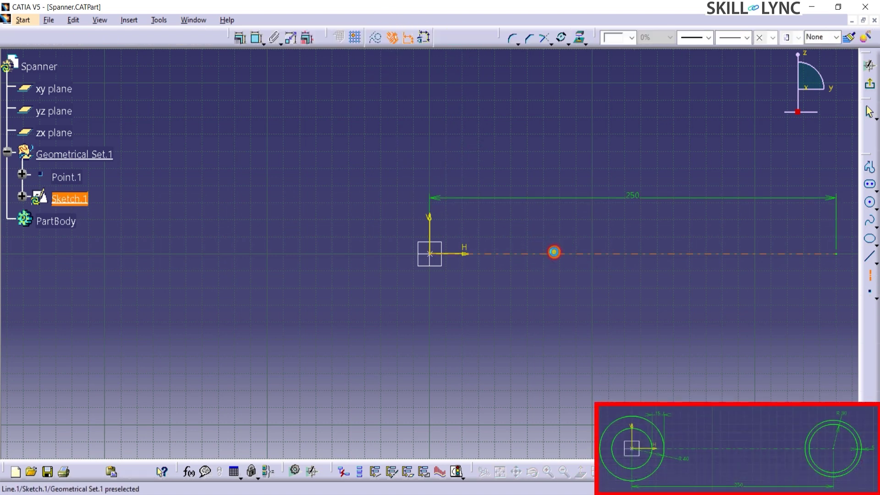
pyautogui.moveTo(631, 298)
pyautogui.mouseDown(button='middle')
pyautogui.moveTo(582, 292)
pyautogui.moveTo(502, 300)
pyautogui.mouseUp(button='middle')
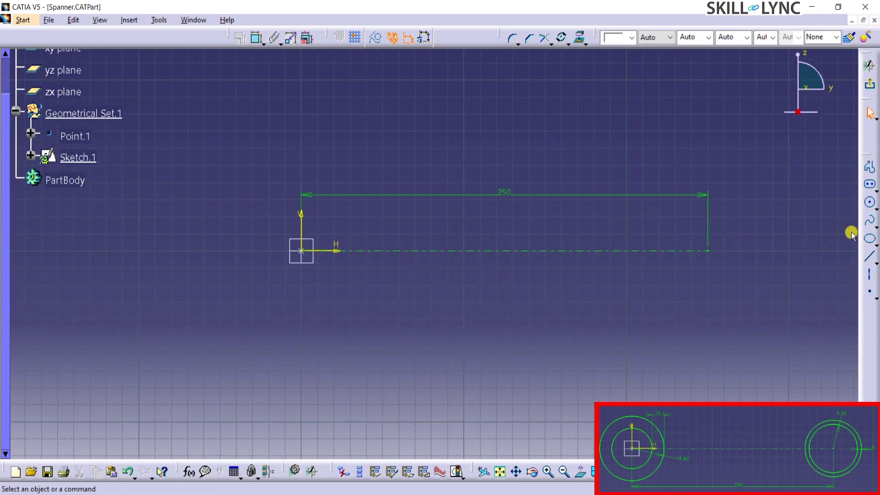
# - Draw a circle with a 40 mm radius centred on the sketch origin
pyautogui.click(870, 201)
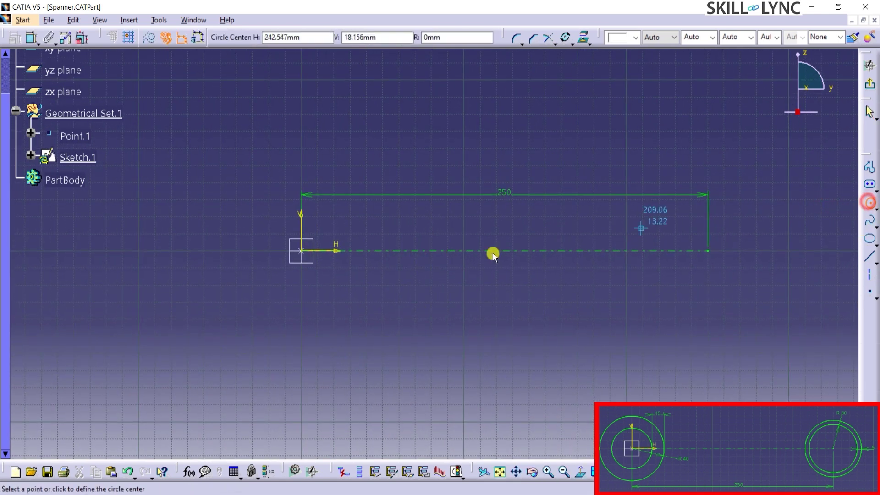
pyautogui.click(301, 251)
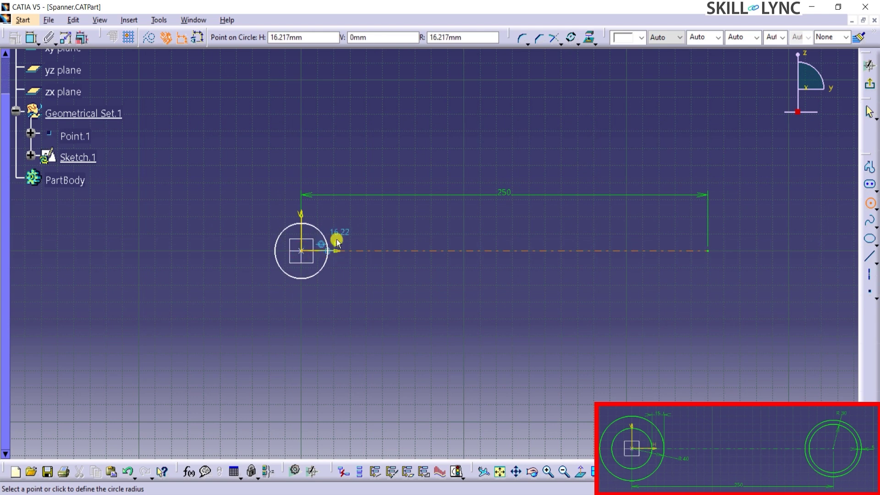
pyautogui.click(472, 38)
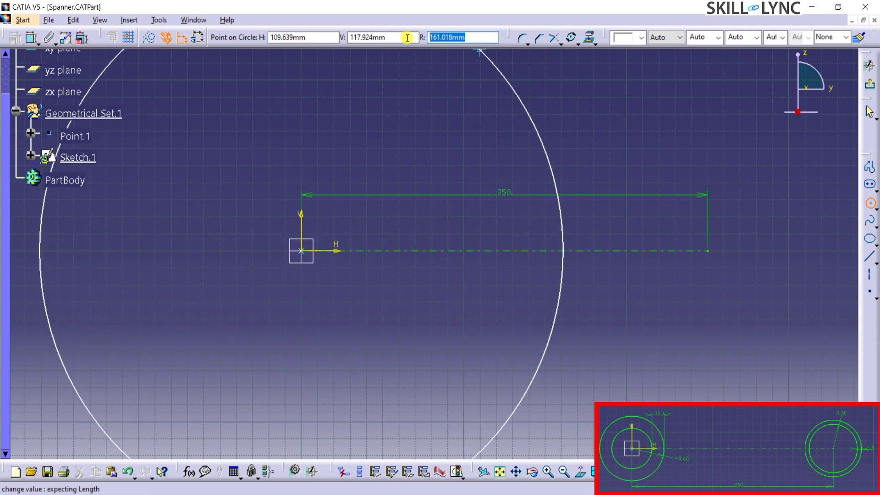
pyautogui.write('40')
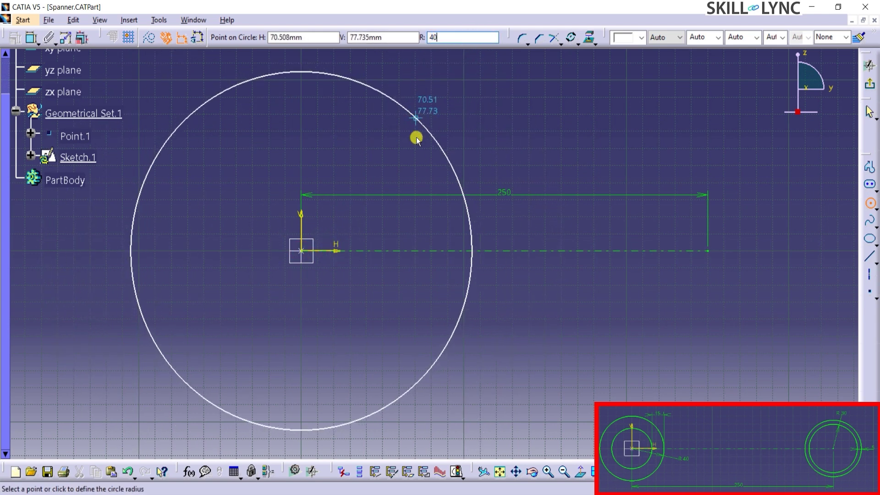
pyautogui.press('Return')
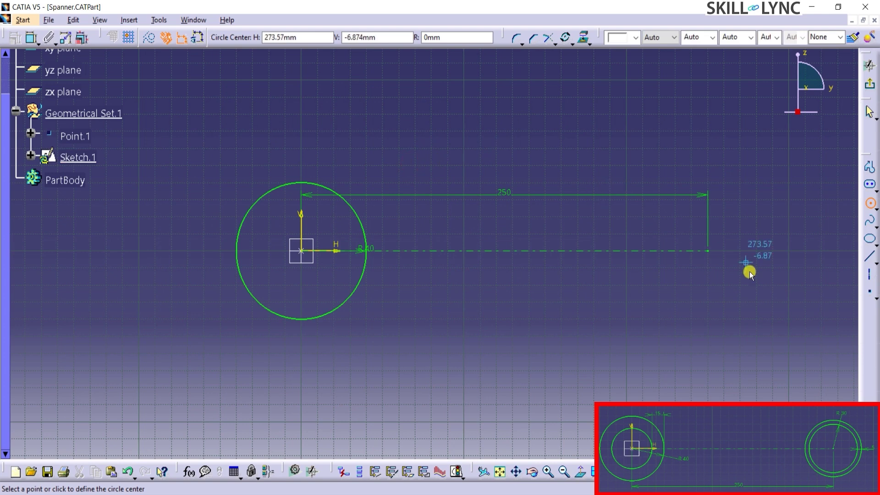
# - Draw a circle with a 30 mm radius centred on the far end point of the axis and leave the Circle command
pyautogui.click(709, 252)
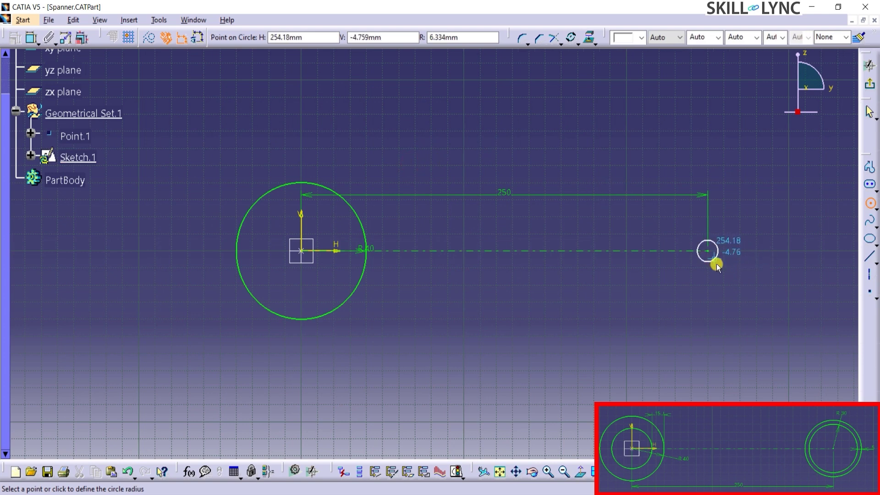
pyautogui.click(476, 37)
pyautogui.write('3')
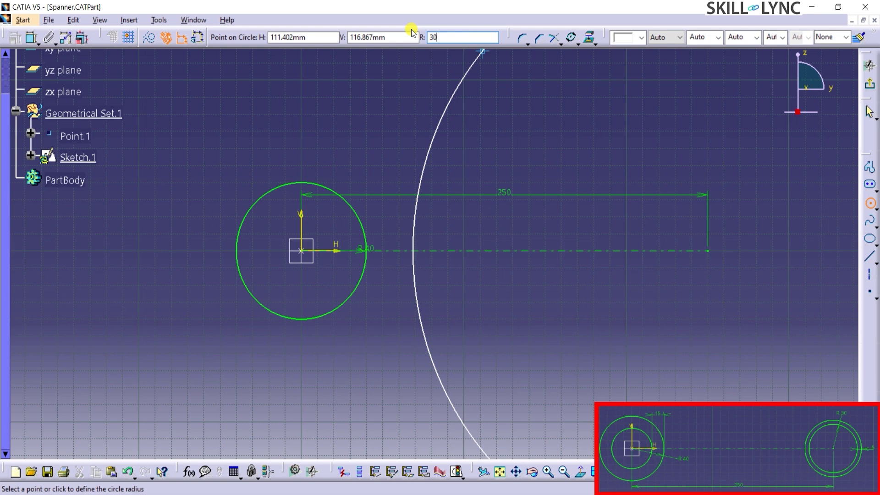
pyautogui.write('0')
pyautogui.press('Return')
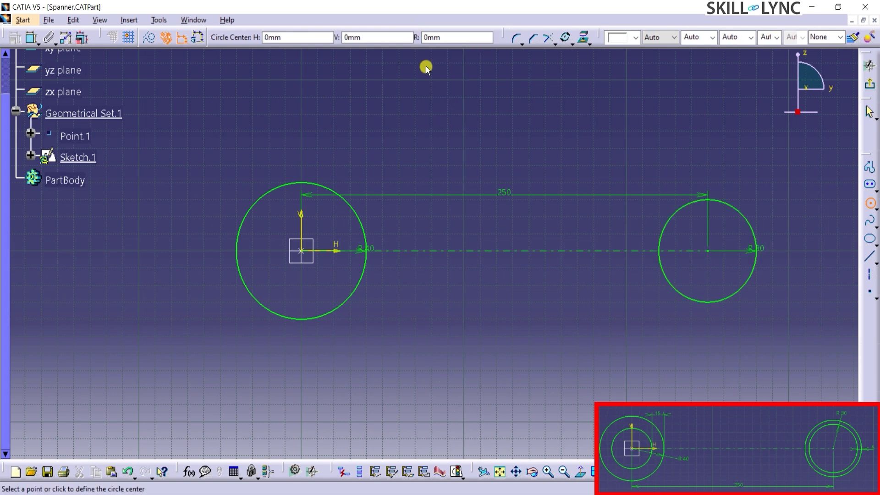
pyautogui.click(430, 345)
pyautogui.press('Escape')
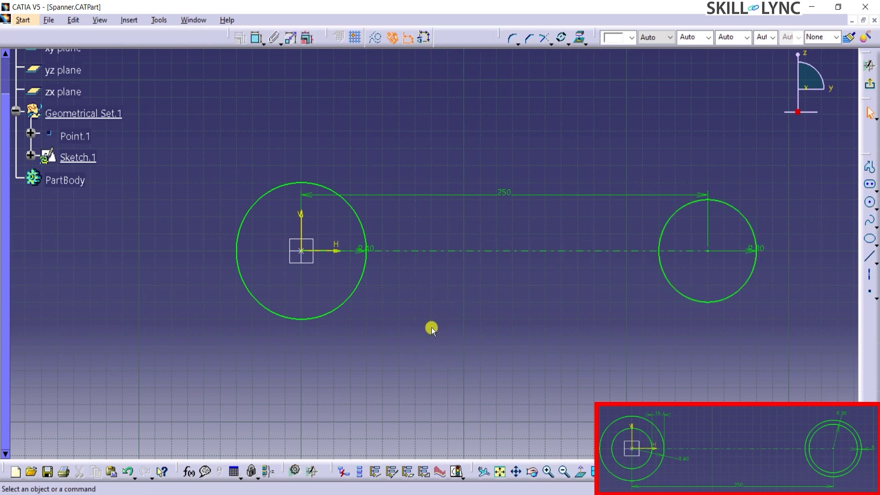
# - Offset the 40 mm radius circle inward by 15 mm to form the first ring end
pyautogui.click(585, 44)
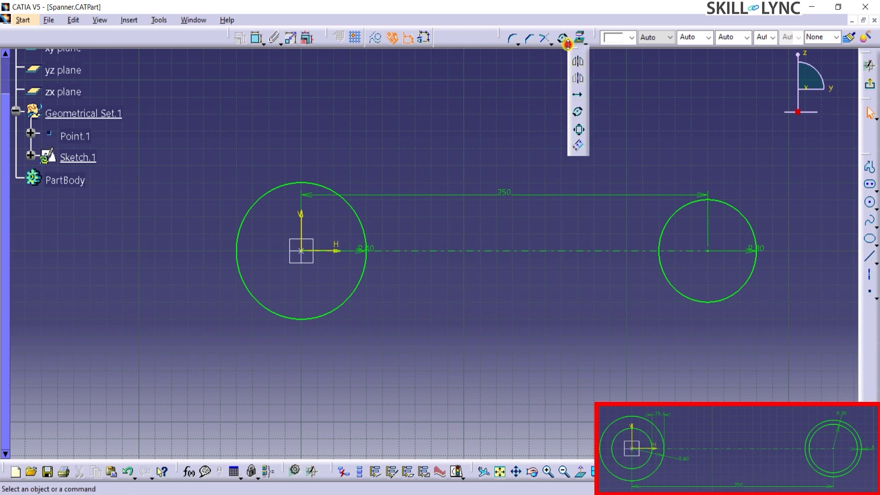
pyautogui.click(578, 147)
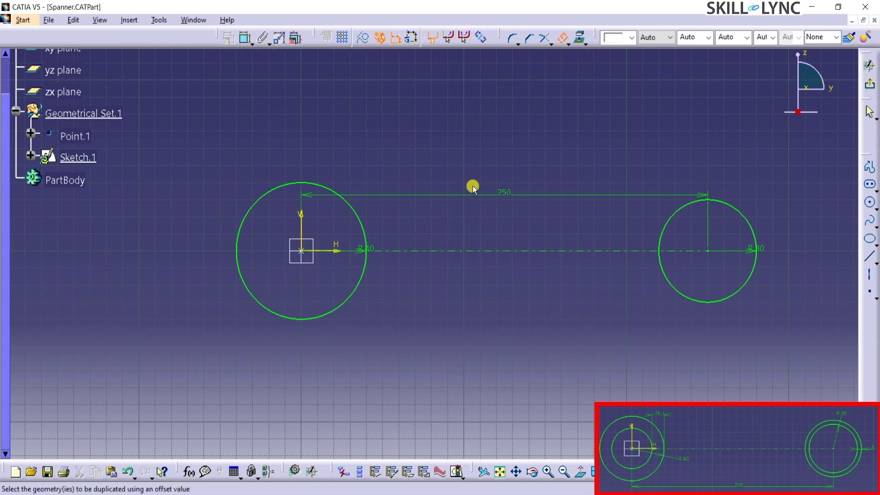
pyautogui.click(359, 218)
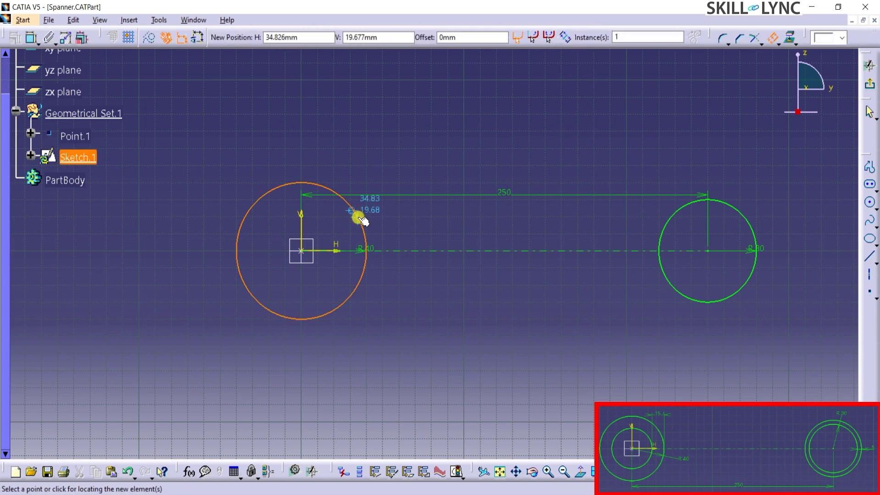
pyautogui.moveTo(485, 37); pyautogui.dragTo(439, 38)
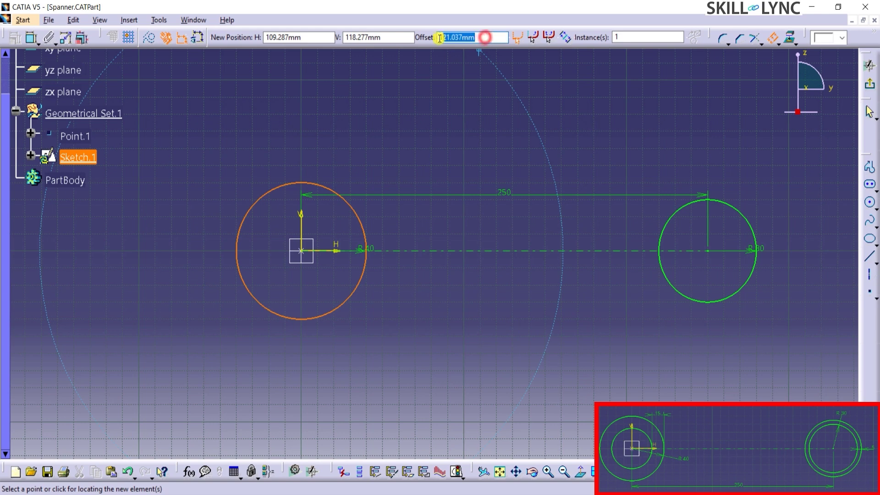
pyautogui.write('15')
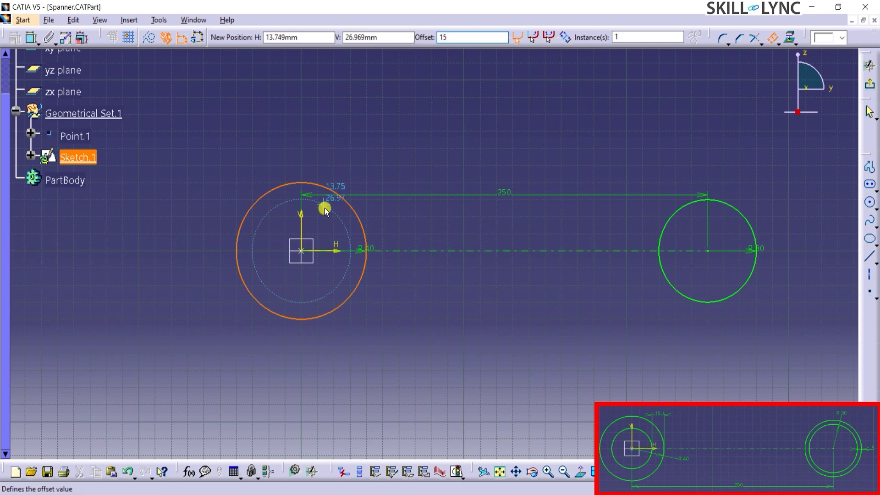
pyautogui.press('Return')
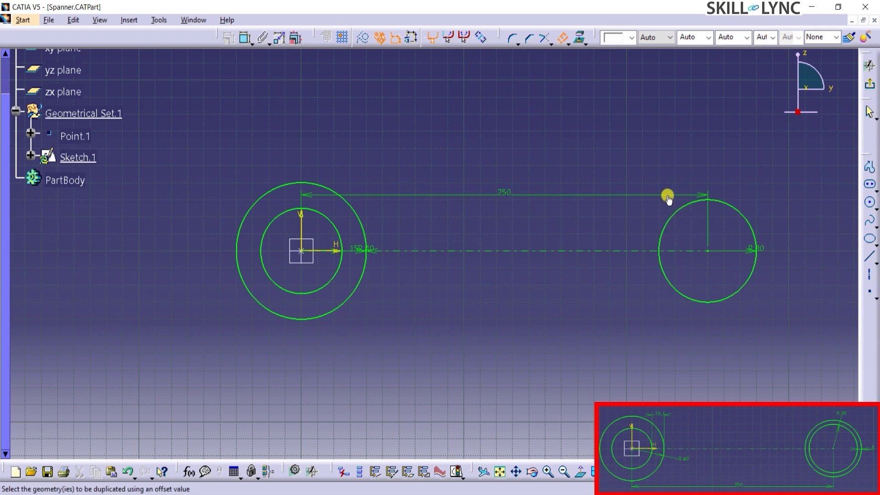
# - Offset the 30 mm radius circle outward by 5 mm to form the second ring end
pyautogui.click(674, 212)
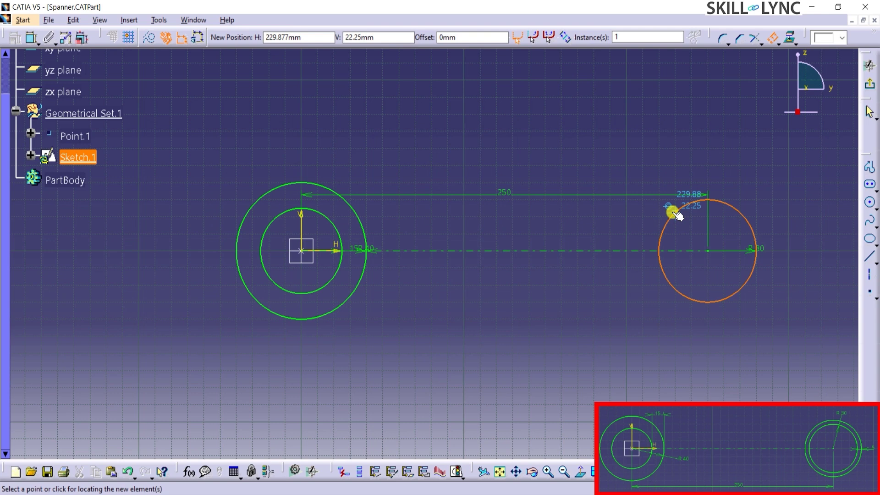
pyautogui.click(487, 37)
pyautogui.doubleClick(443, 37)
pyautogui.write('5')
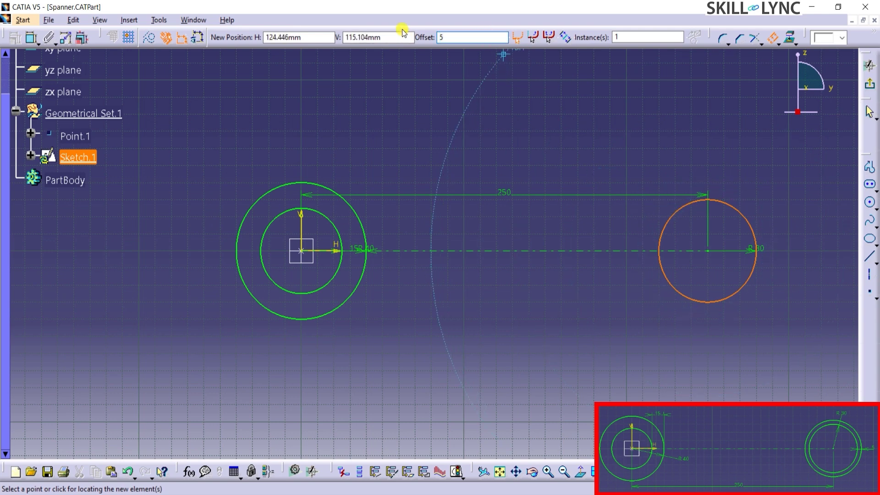
pyautogui.press('Return')
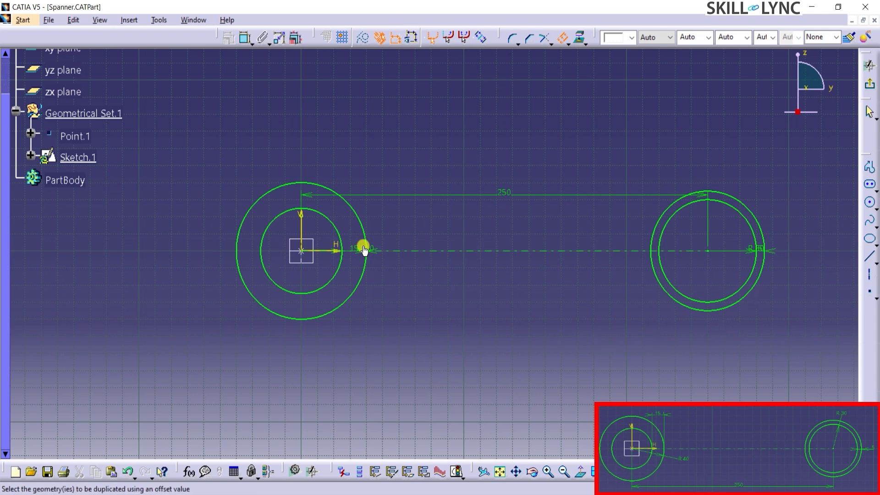
pyautogui.press('Return')
# - Move the 40 mm radius dimension clear of the 15 mm offset dimension and end the Offset command
pyautogui.moveTo(372, 249); pyautogui.dragTo(398, 243)
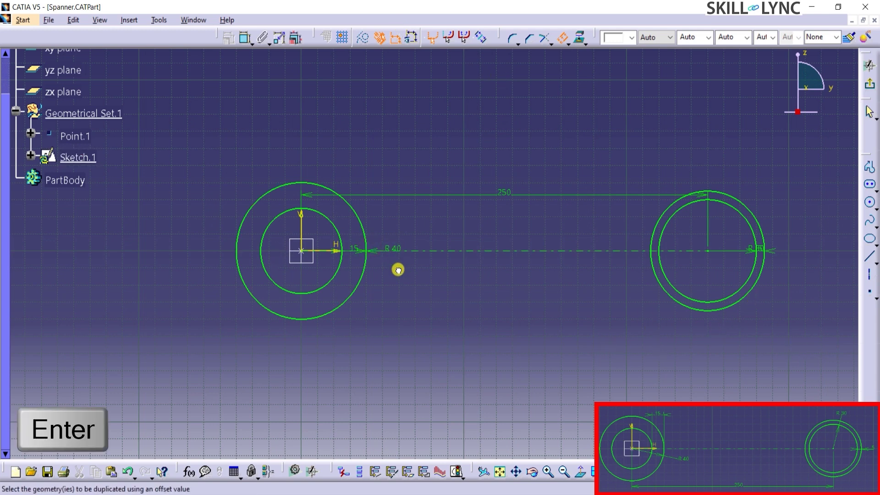
pyautogui.press('Escape')
pyautogui.click(382, 251)
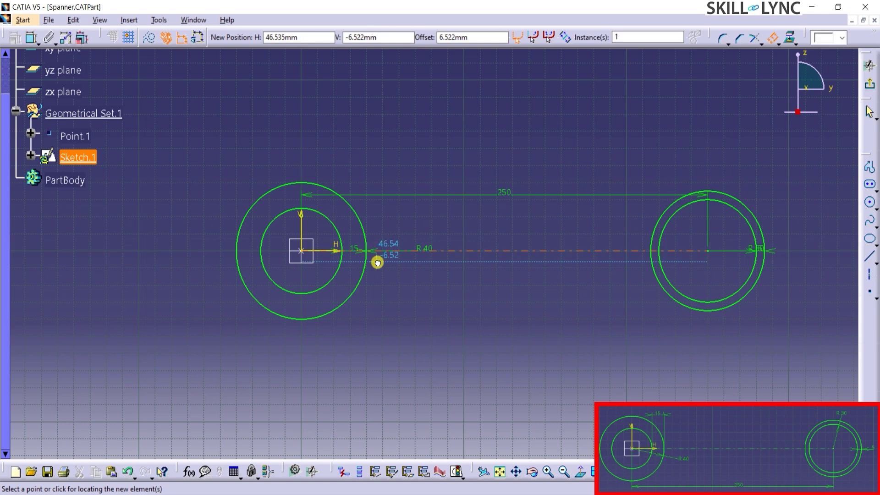
pyautogui.press('Escape')
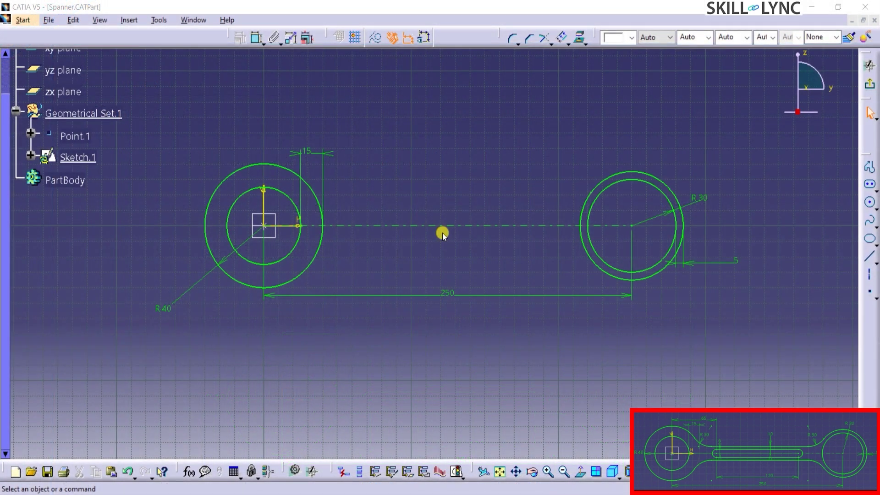
# - Draw a profile with a horizontal line from the 40 mm radius circle and a tangent arc rising to the far ring's outer circle
pyautogui.click(871, 169)
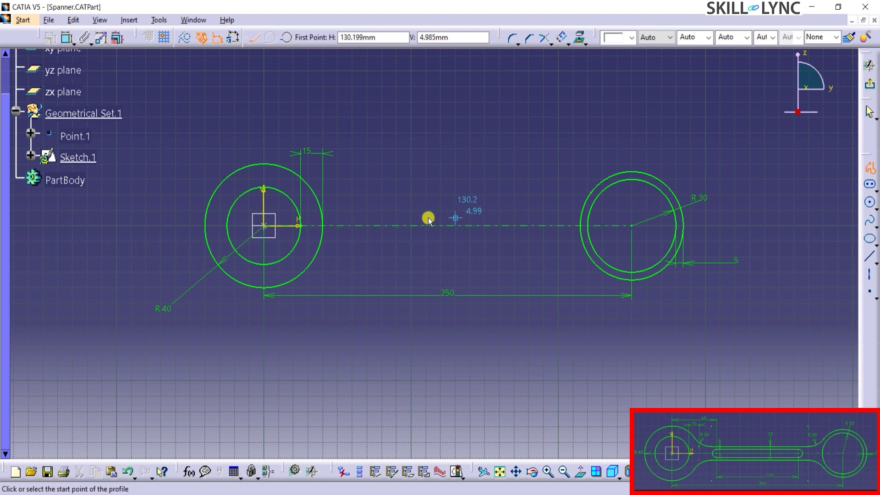
pyautogui.click(317, 198)
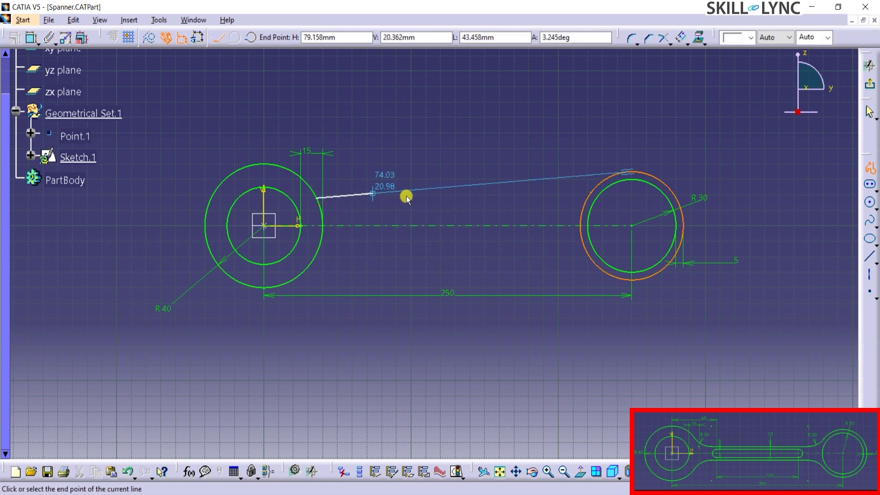
pyautogui.click(542, 200)
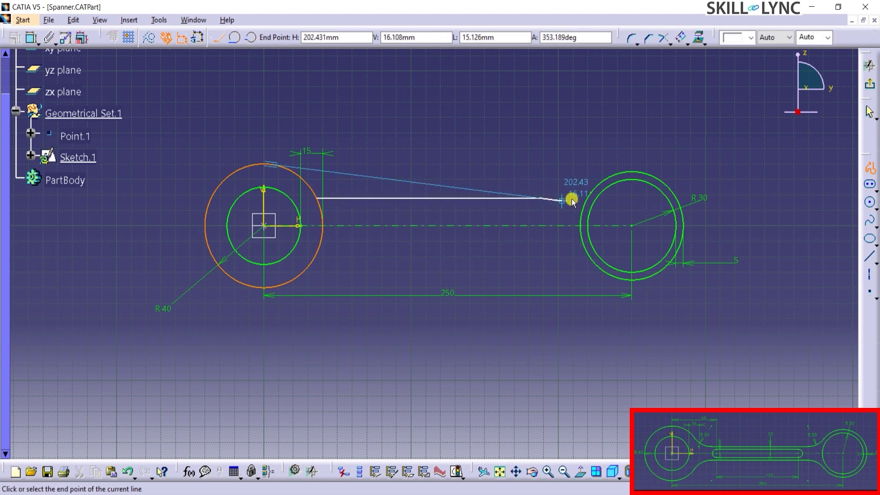
pyautogui.click(235, 41)
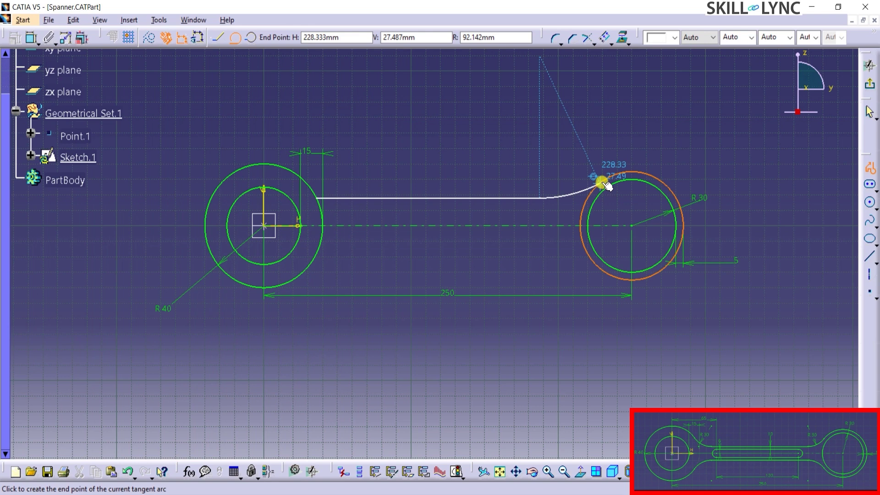
pyautogui.click(605, 182)
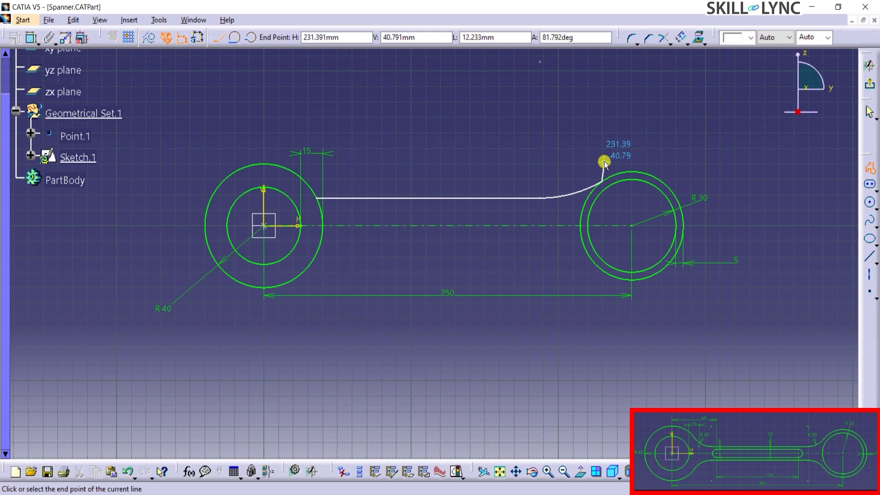
pyautogui.press('Escape')
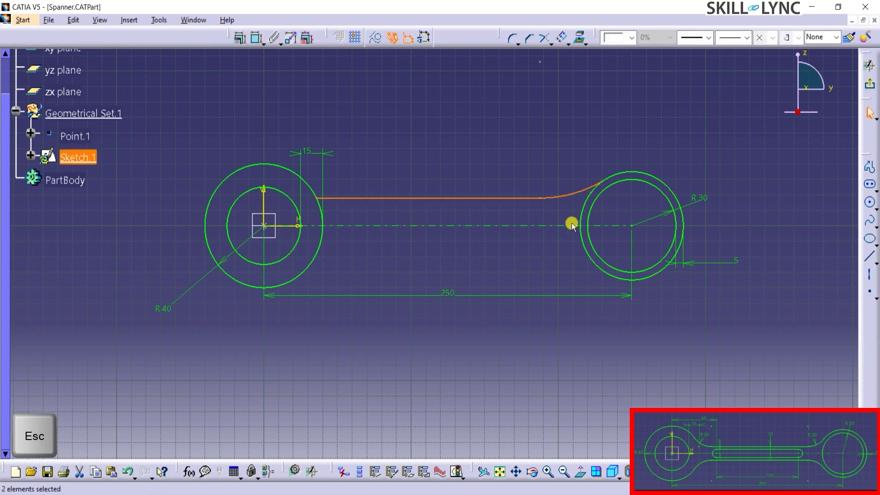
pyautogui.click(527, 134)
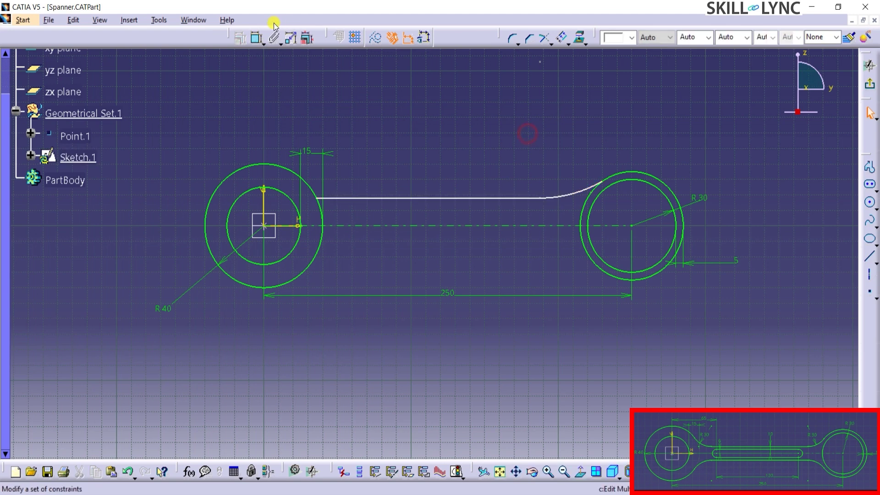
# - Dimension the tangent arc near the far ring and set its radius to 30 mm
pyautogui.click(257, 39)
pyautogui.click(567, 196)
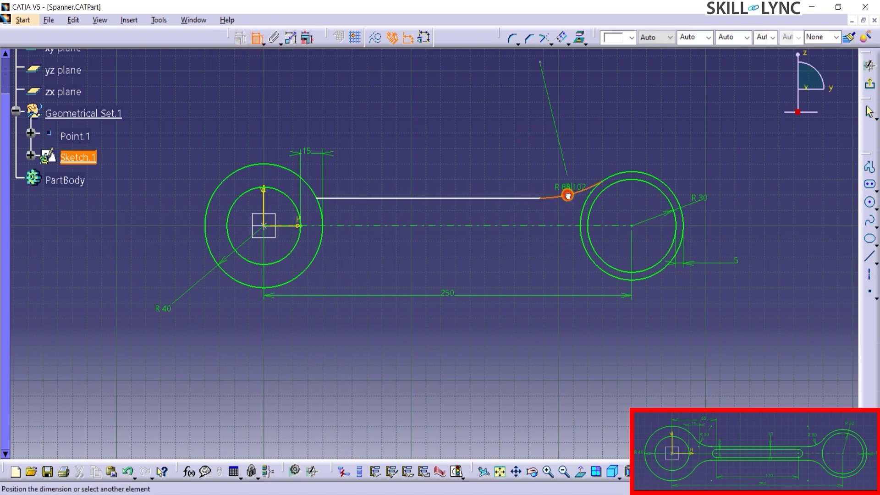
pyautogui.click(565, 170)
pyautogui.doubleClick(565, 170)
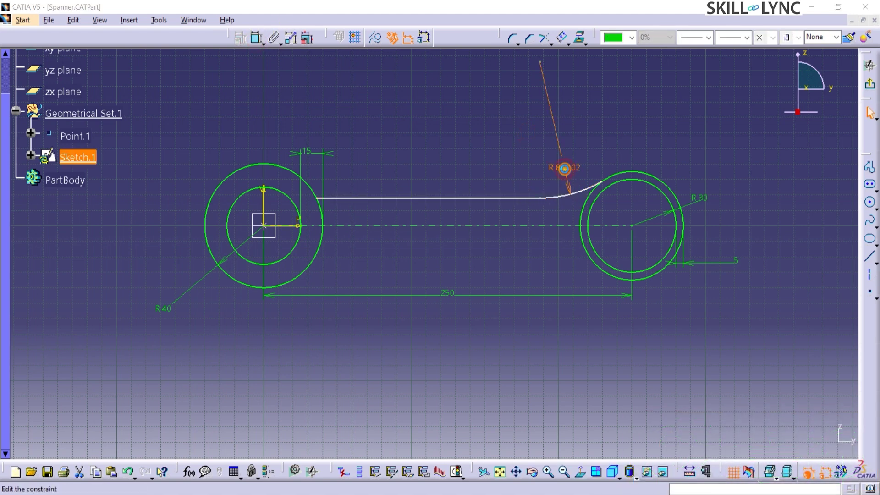
pyautogui.write('30')
pyautogui.press('Return')
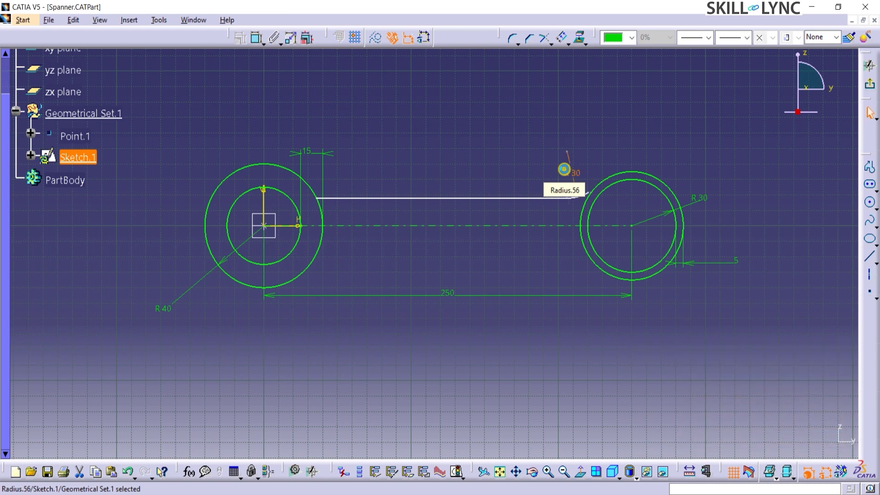
# - Constrain the distance between the horizontal handle line and the centre axis to 10 mm
pyautogui.click(257, 37)
pyautogui.click(401, 225)
pyautogui.click(412, 198)
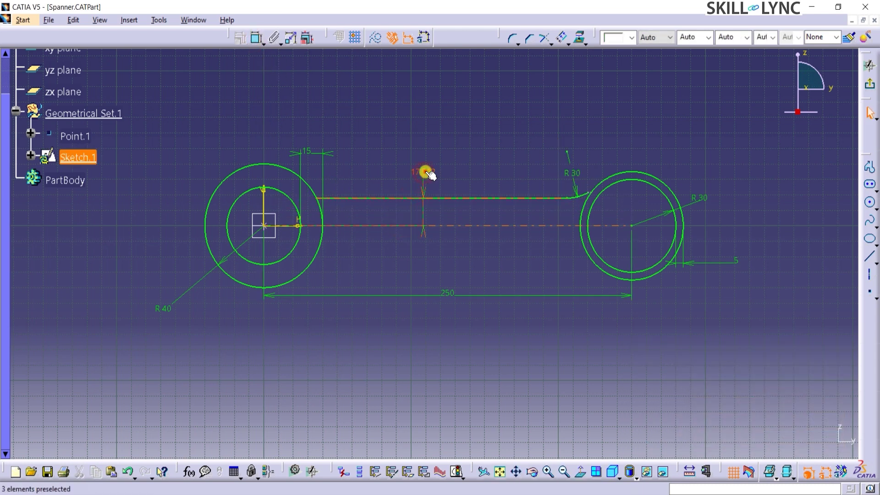
pyautogui.doubleClick(422, 172)
pyautogui.write('10')
pyautogui.press('Return')
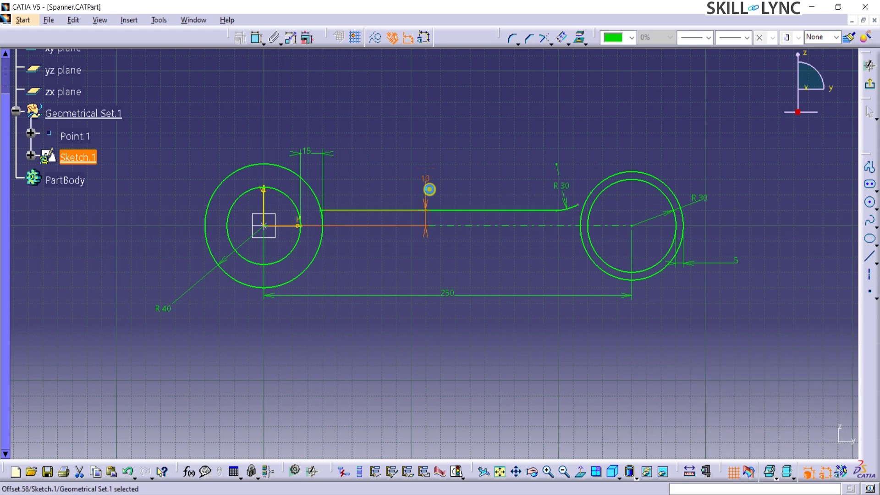
pyautogui.click(390, 155)
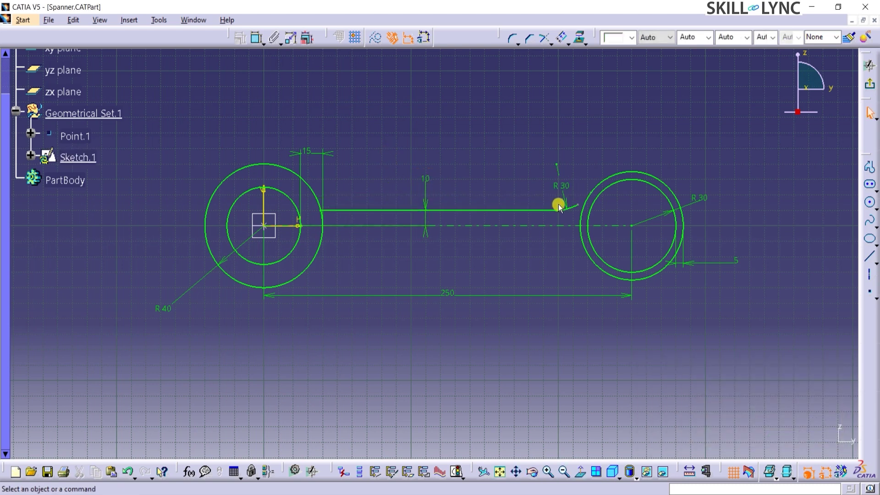
pyautogui.click(573, 206)
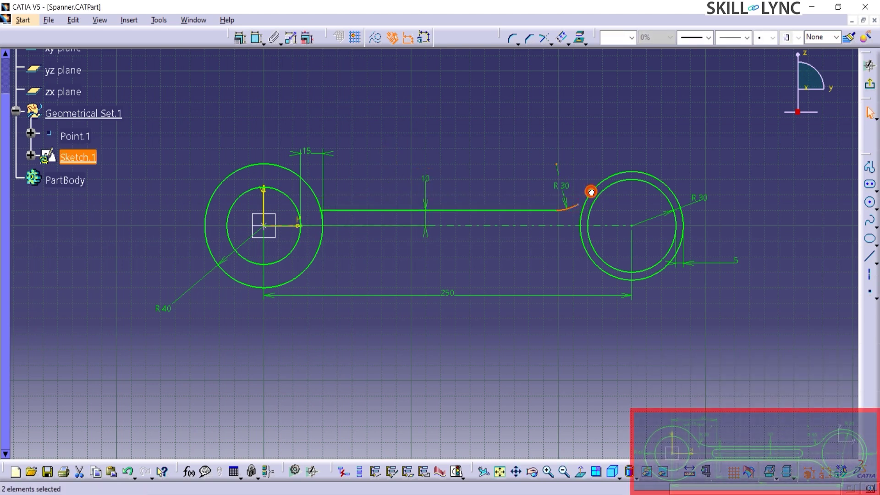
pyautogui.keyDown('ctrl'); pyautogui.click(592, 202); pyautogui.keyUp('ctrl')
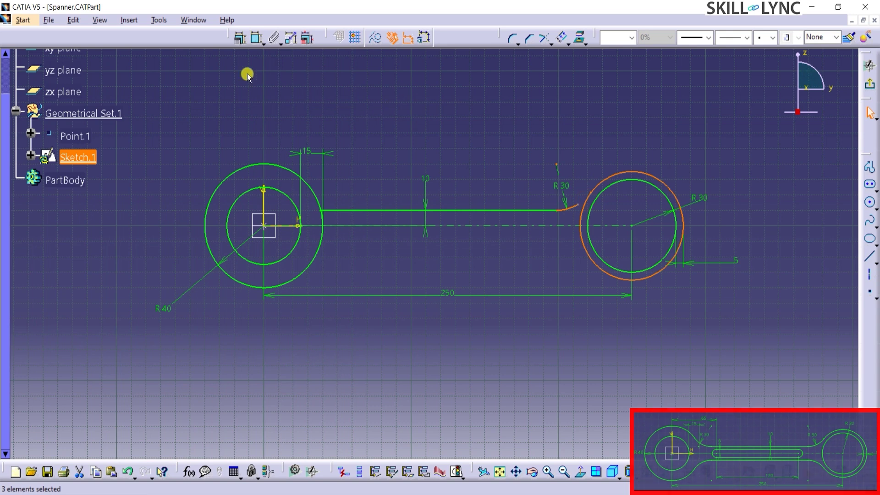
pyautogui.click(240, 38)
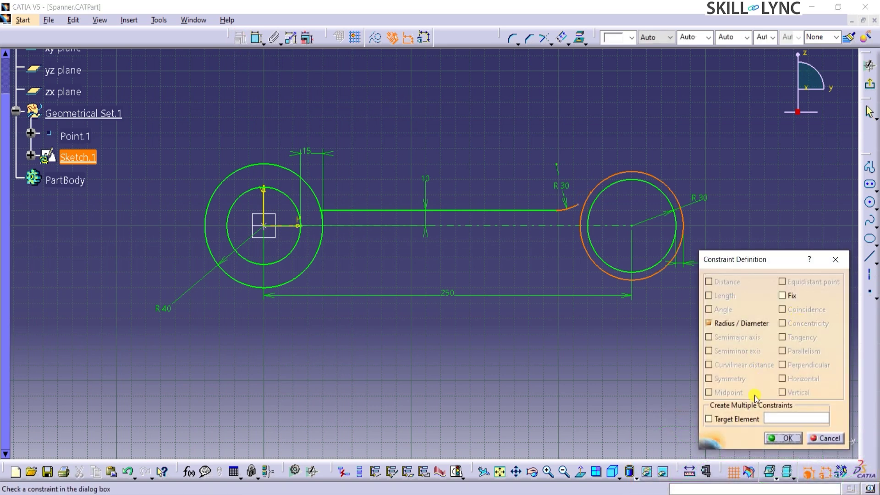
pyautogui.click(825, 438)
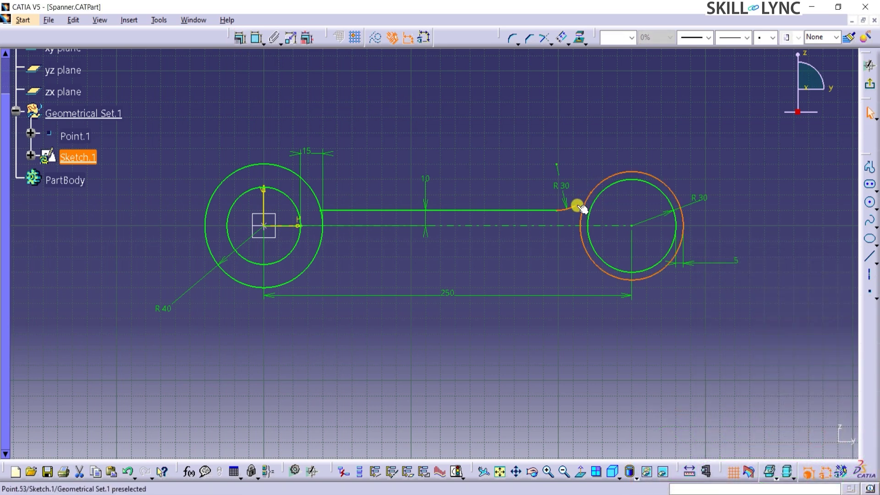
# - Extend the arc's open end to the far ring and constrain the arc tangent to the ring's outer circle
pyautogui.click(760, 176)
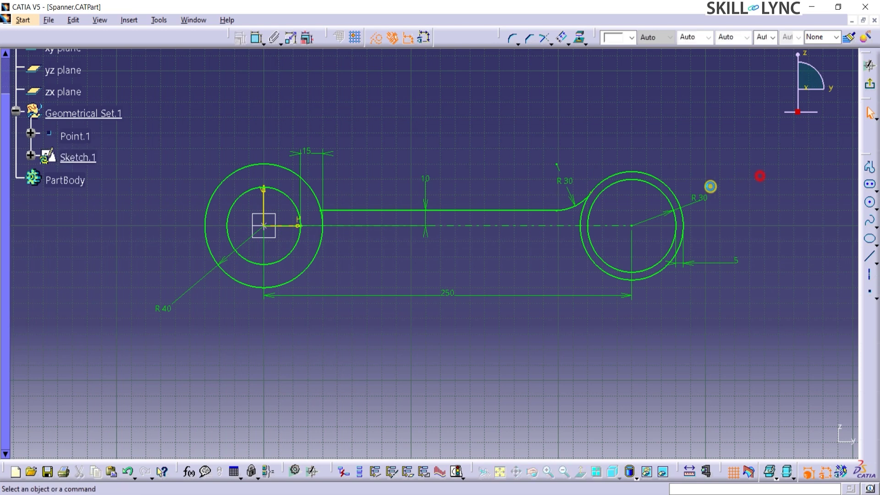
pyautogui.click(584, 209)
pyautogui.keyDown('ctrl'); pyautogui.click(589, 205); pyautogui.keyUp('ctrl')
pyautogui.click(240, 37)
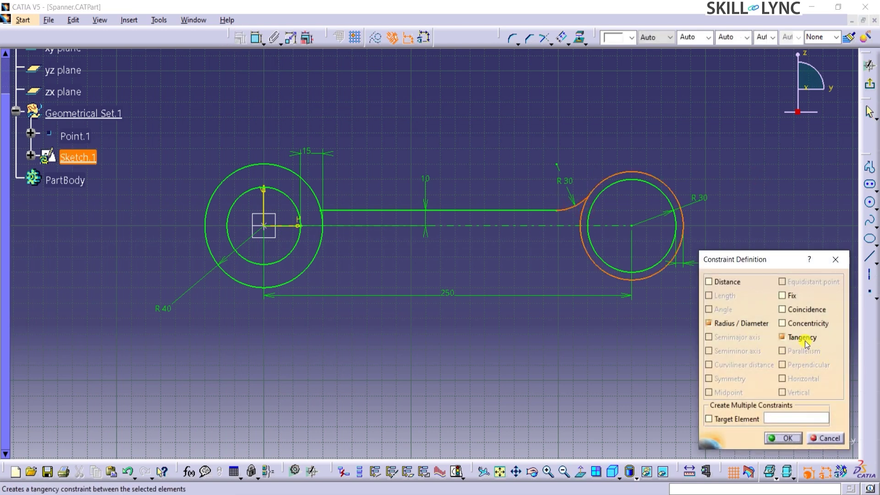
pyautogui.click(784, 438)
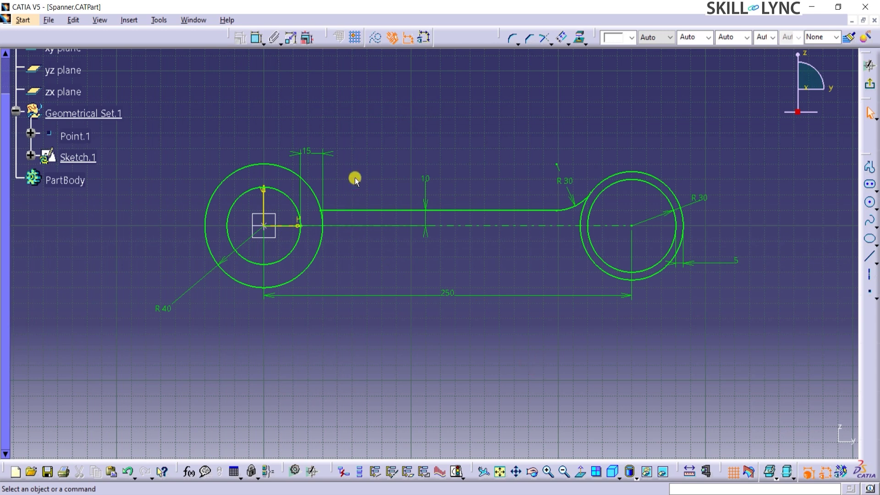
# - Create a corner between the 40 mm radius circle and the handle line, and set its radius to 30 mm
pyautogui.click(509, 42)
pyautogui.click(323, 193)
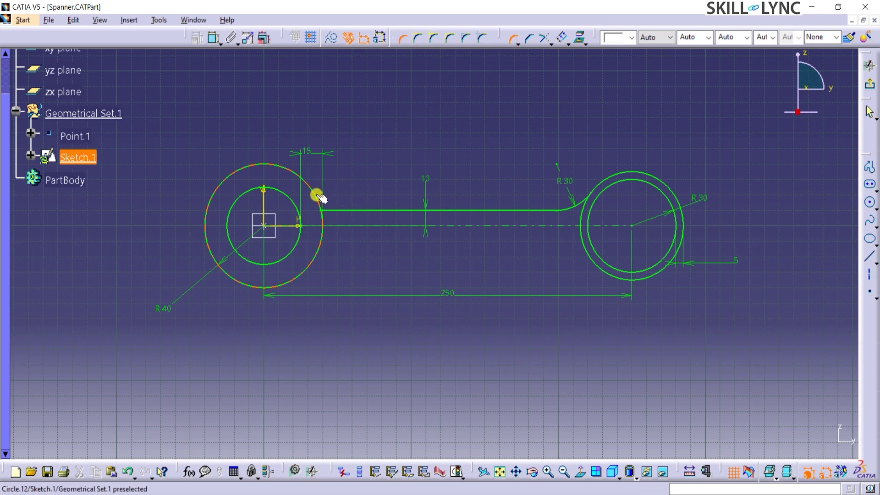
pyautogui.click(339, 211)
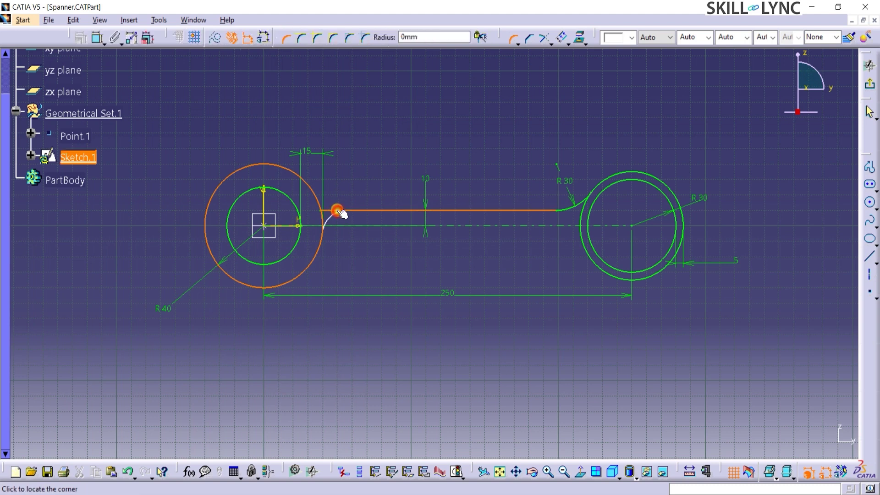
pyautogui.click(335, 205)
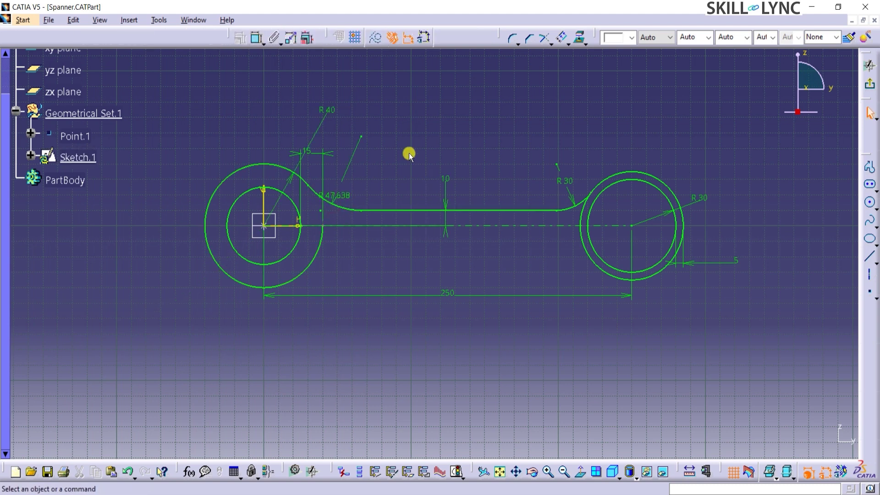
pyautogui.doubleClick(348, 196)
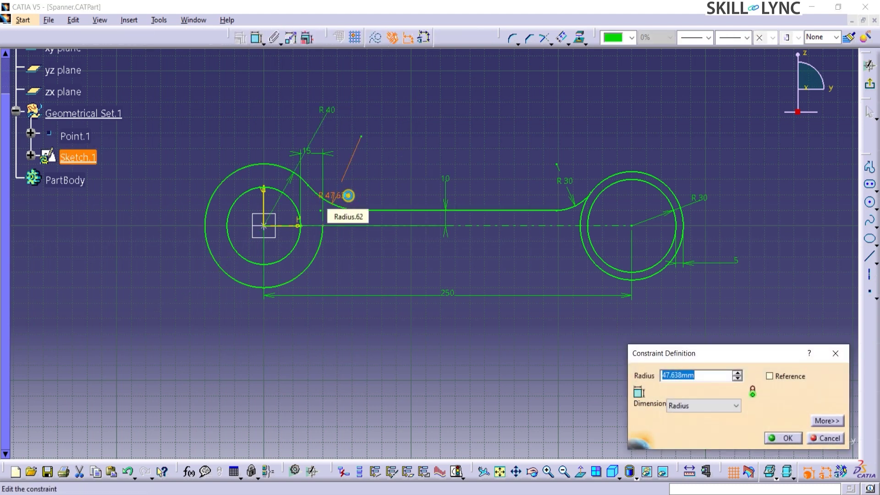
pyautogui.press('Return')
pyautogui.click(372, 184)
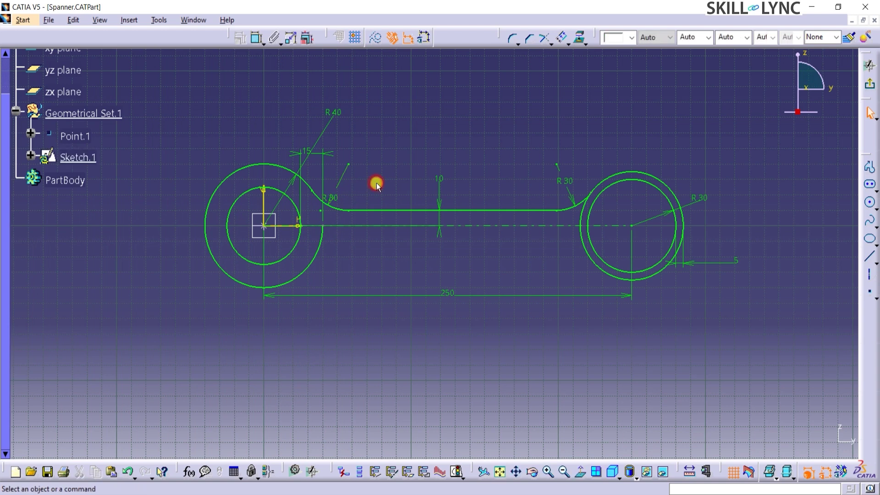
# - Move the new corner's 30 mm radius dimension and the 40 mm radius dimension clear of the surrounding geometry
pyautogui.moveTo(337, 199); pyautogui.dragTo(344, 180)
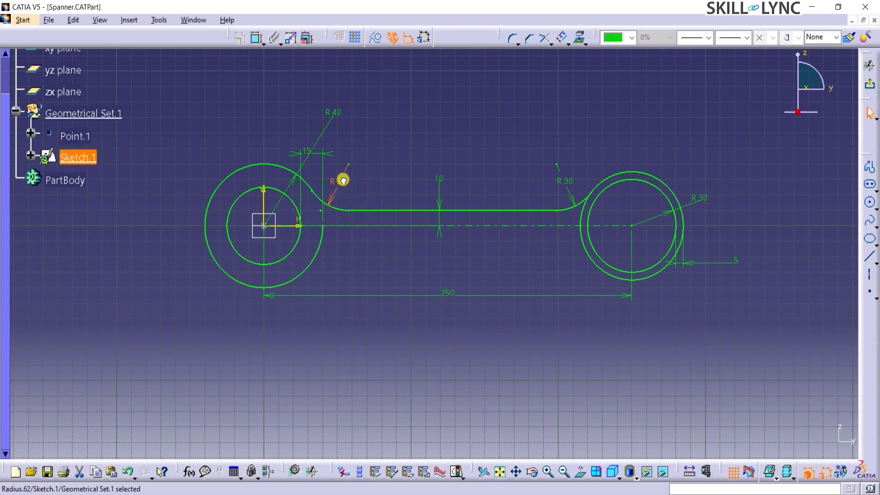
pyautogui.click(467, 175)
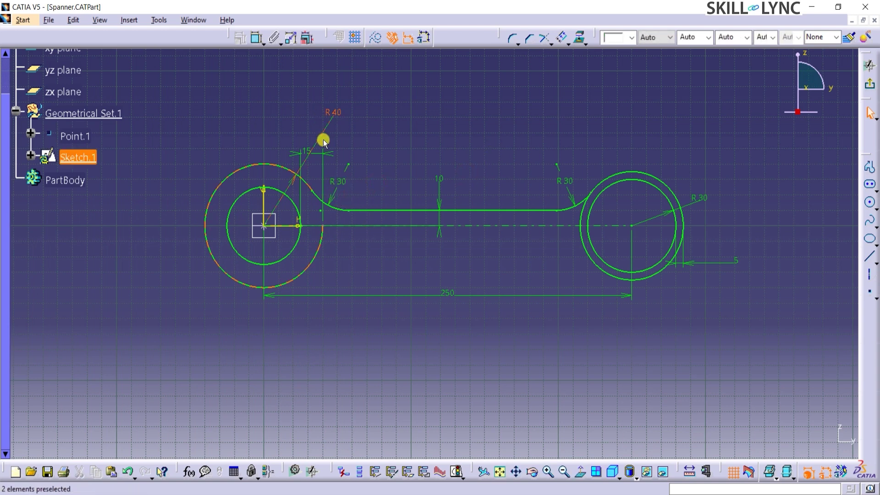
pyautogui.moveTo(334, 123); pyautogui.dragTo(223, 164)
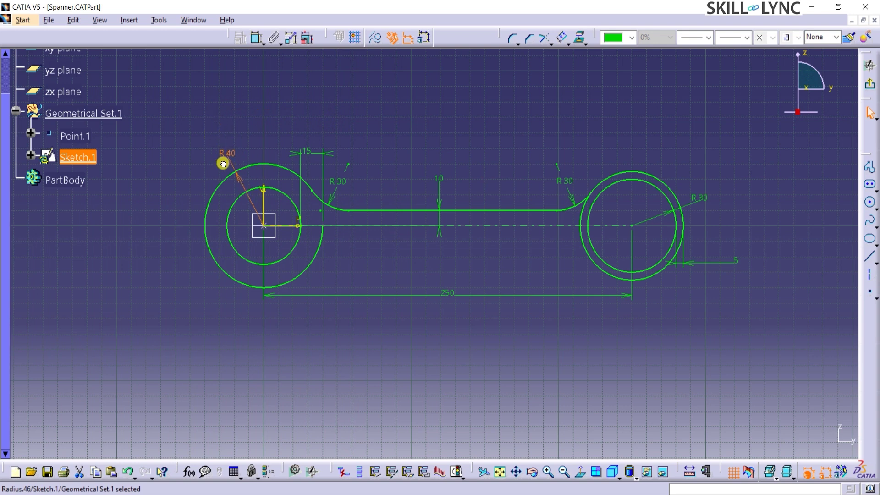
pyautogui.click(394, 141)
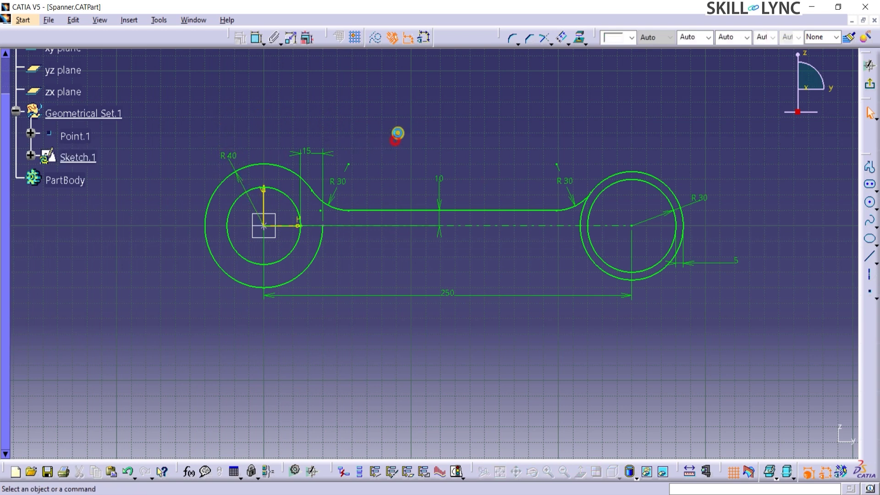
# - Mirror the upper handle line and its two 30 mm radius arcs about the horizontal centre axis
pyautogui.click(369, 211)
pyautogui.keyDown('ctrl'); pyautogui.click(342, 207); pyautogui.keyUp('ctrl')
pyautogui.keyDown('ctrl'); pyautogui.click(569, 210); pyautogui.keyUp('ctrl')
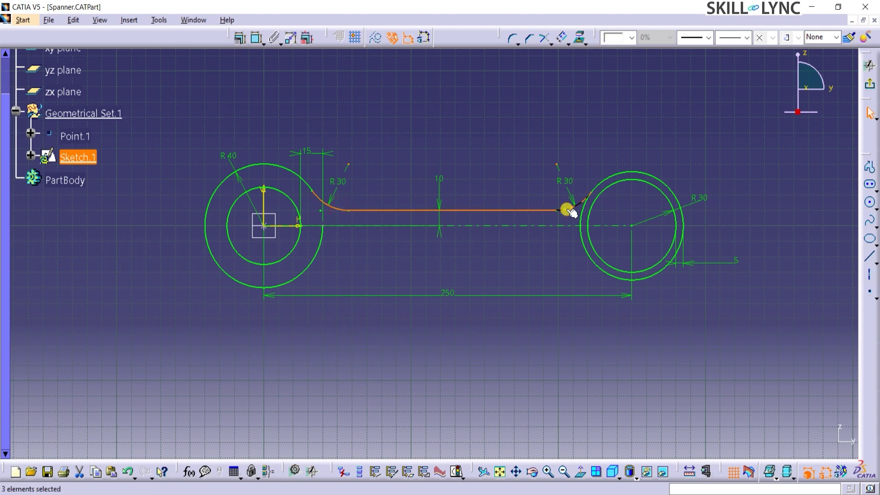
pyautogui.click(568, 43)
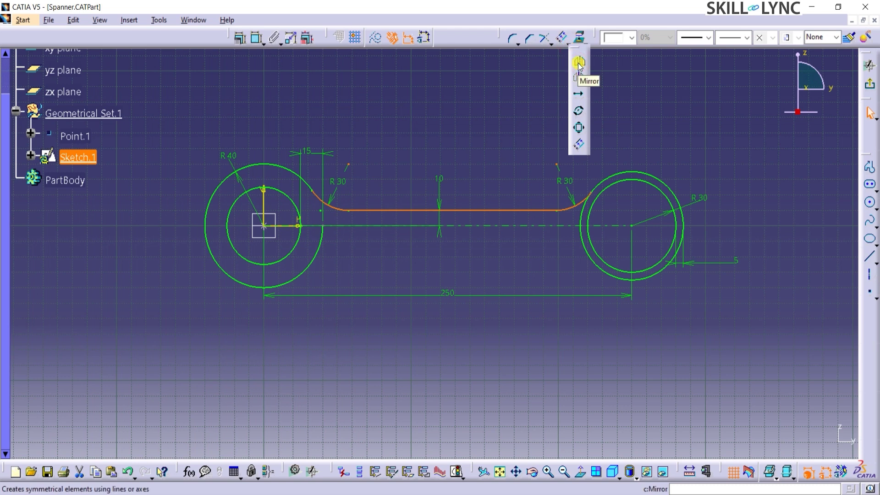
pyautogui.click(579, 62)
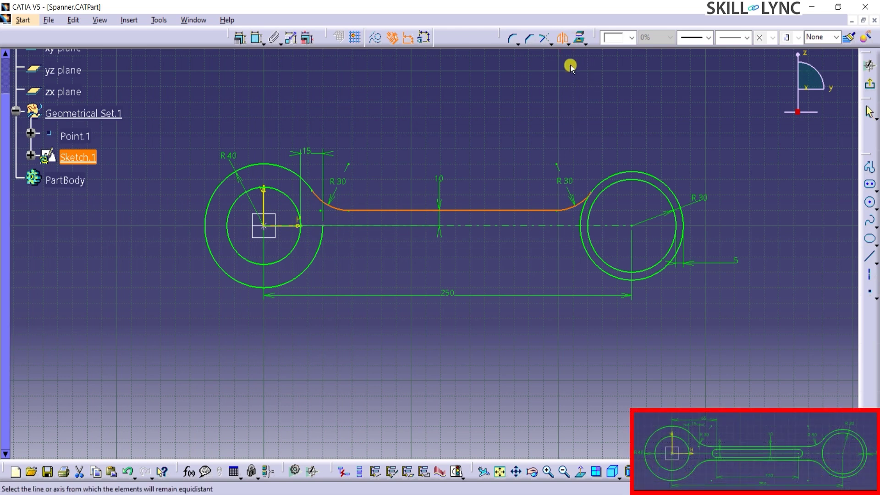
pyautogui.click(463, 226)
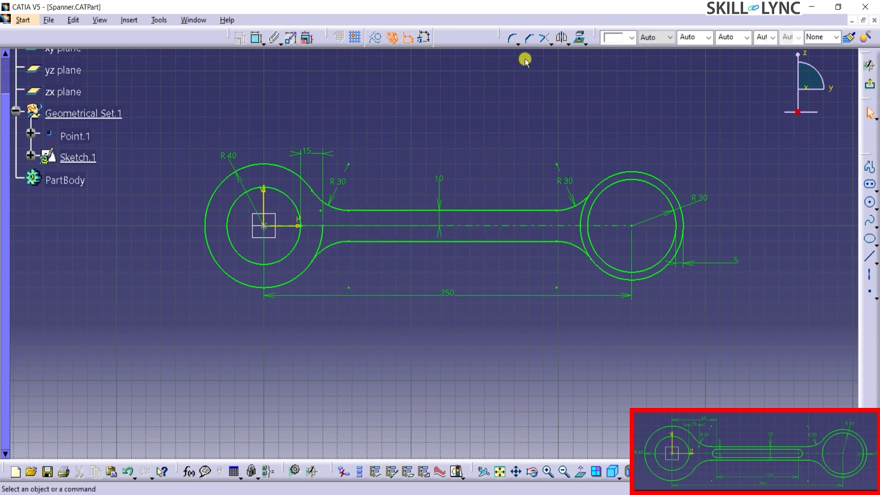
# - Trim away the outer-circle segments of both rings that lie inside the handle ends with Quick Trim
pyautogui.click(552, 43)
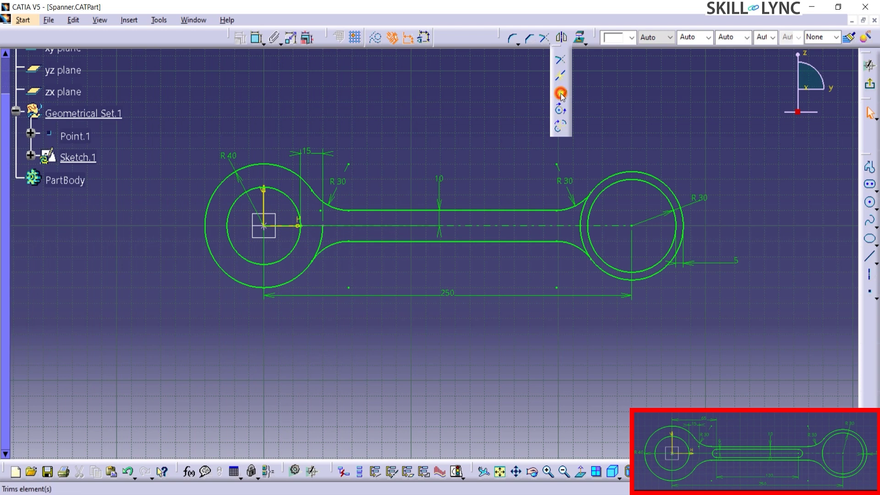
pyautogui.click(561, 94)
pyautogui.click(322, 233)
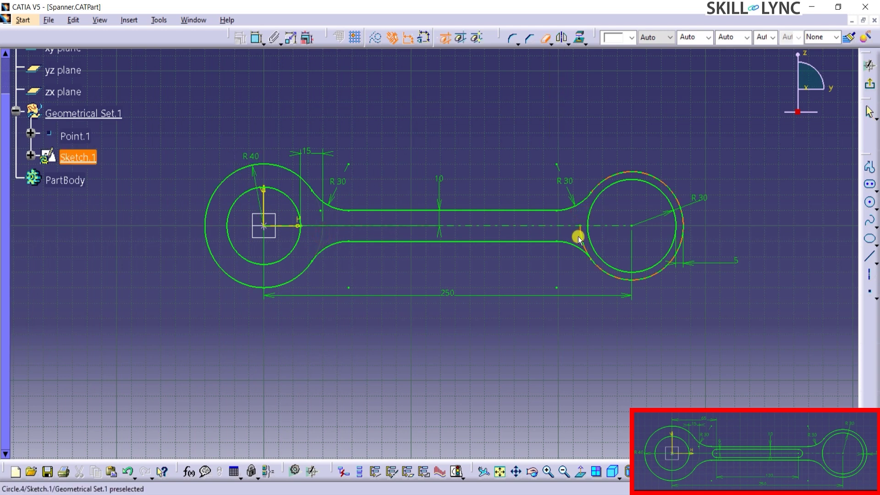
pyautogui.click(583, 236)
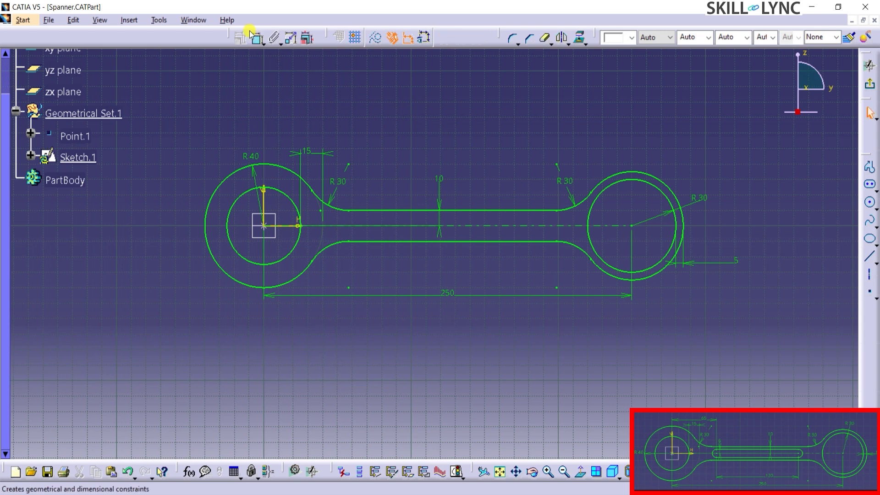
# - Run Sketch Analysis to check whether the profile and circles are closed, and leave the report
pyautogui.click(159, 19)
pyautogui.click(204, 186)
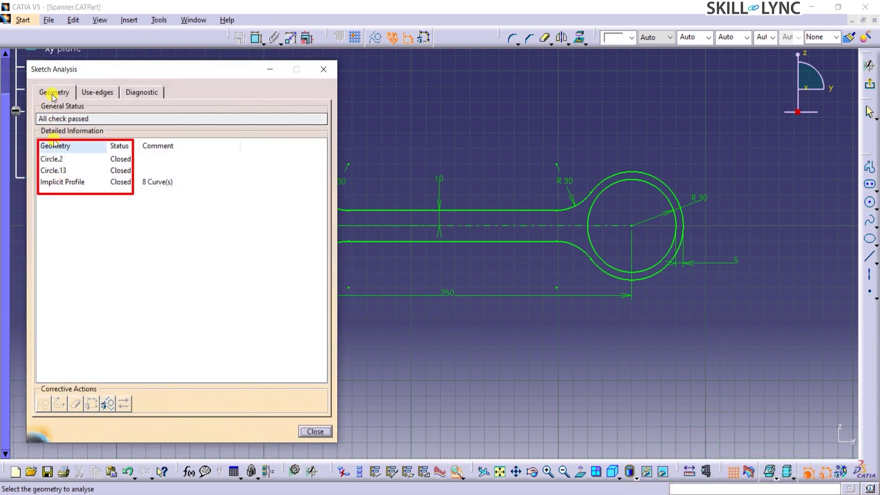
pyautogui.click(315, 432)
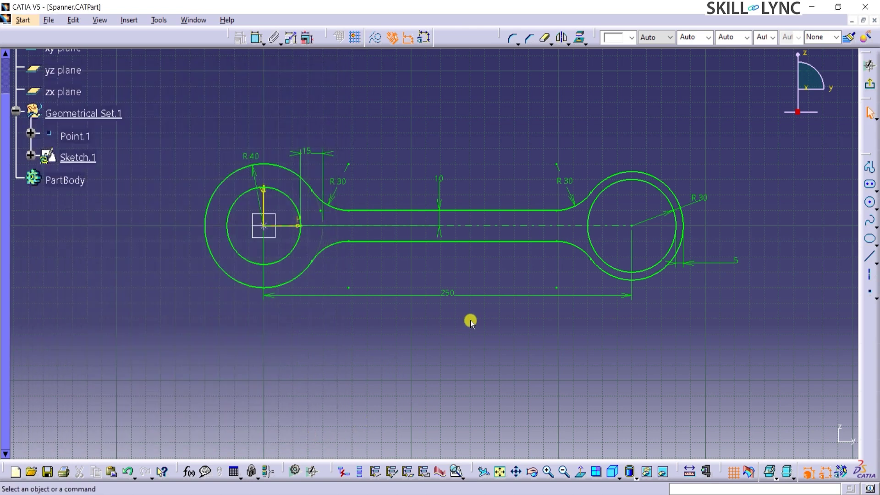
# - Sketch an elongated hole on the handle's centre axis, starting about 68 mm from the origin, with 120 mm between centres and 6 mm radius
pyautogui.click(870, 184)
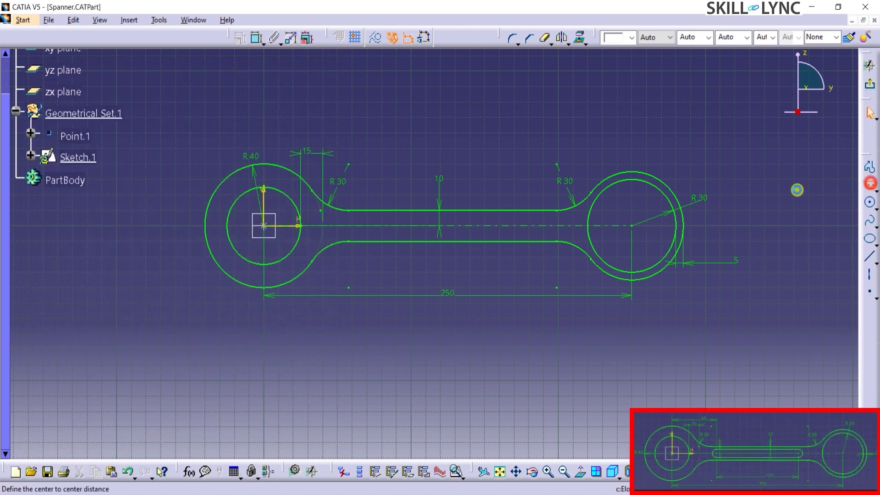
pyautogui.click(364, 225)
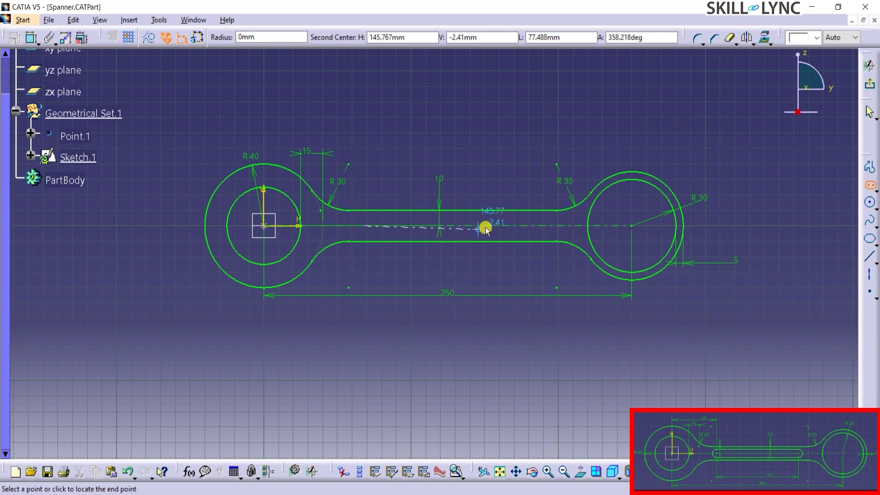
pyautogui.click(572, 39)
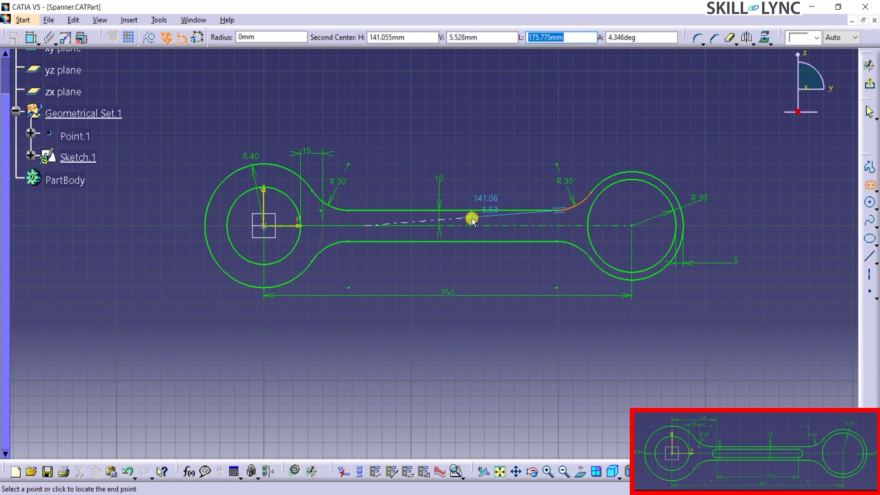
pyautogui.write('120')
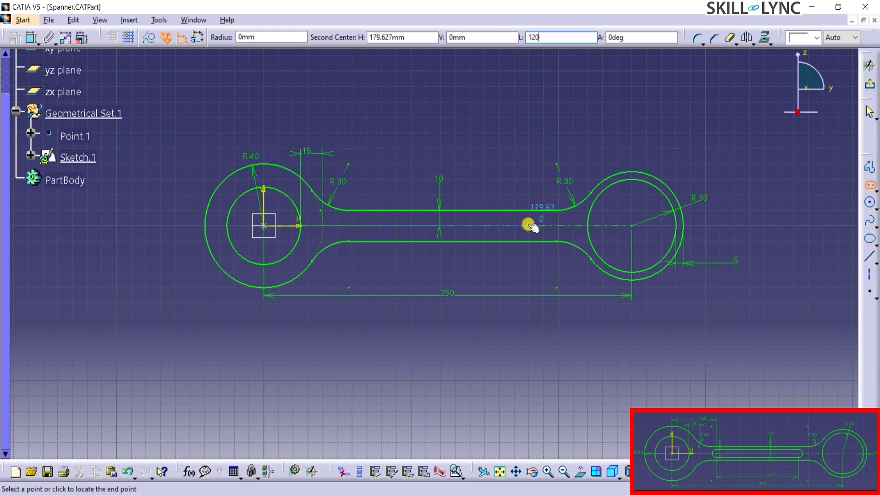
pyautogui.click(528, 225)
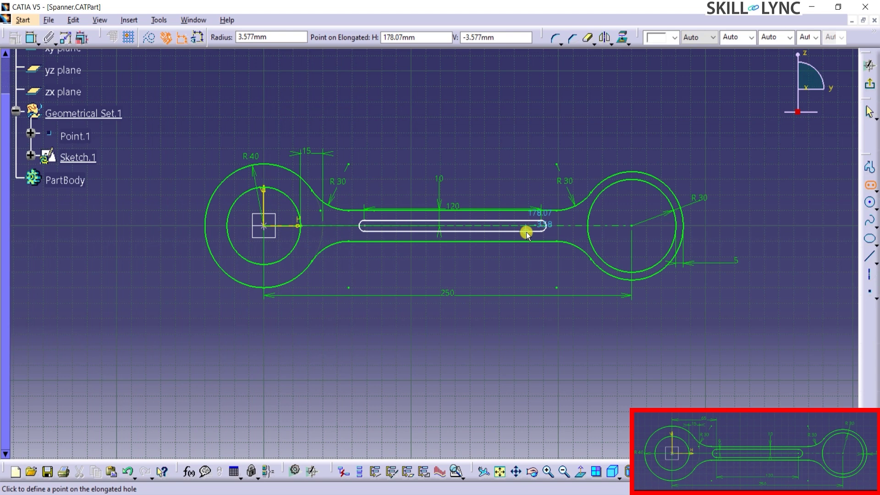
pyautogui.click(271, 37)
pyautogui.write('5')
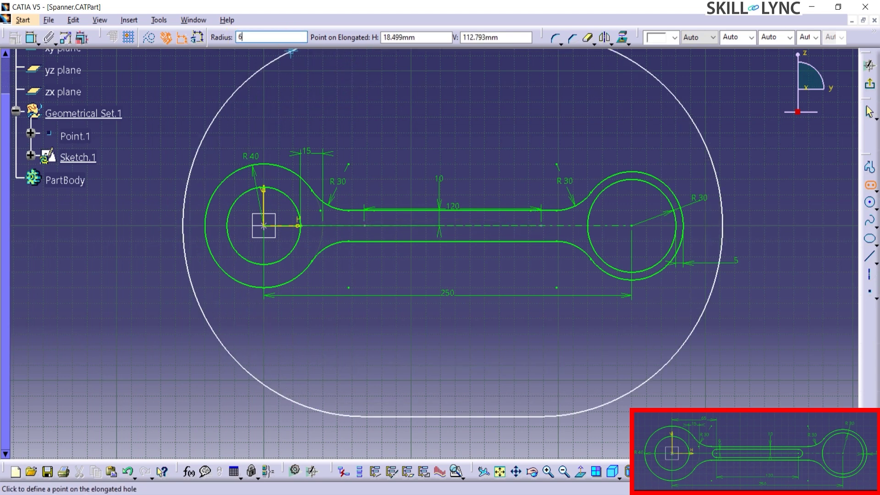
pyautogui.press('Return')
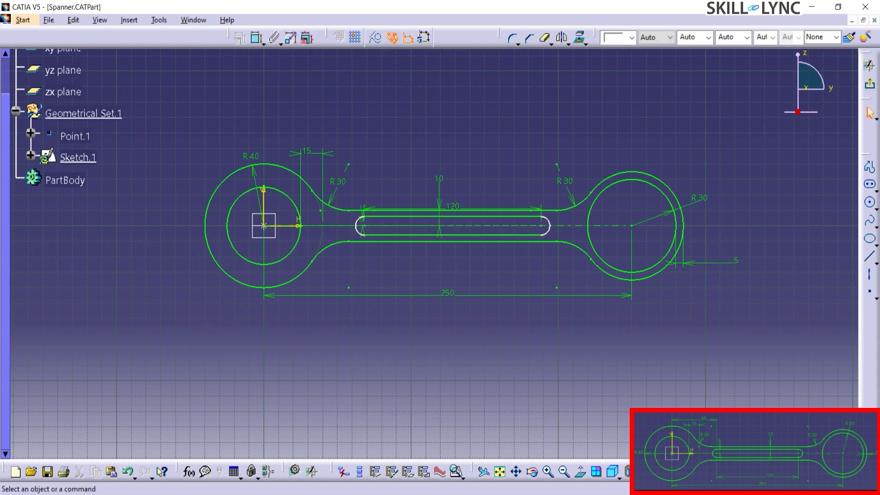
# - Dimension the distance from the vertical axis at the origin to the slot's near centre and set it to 65 mm
pyautogui.click(256, 37)
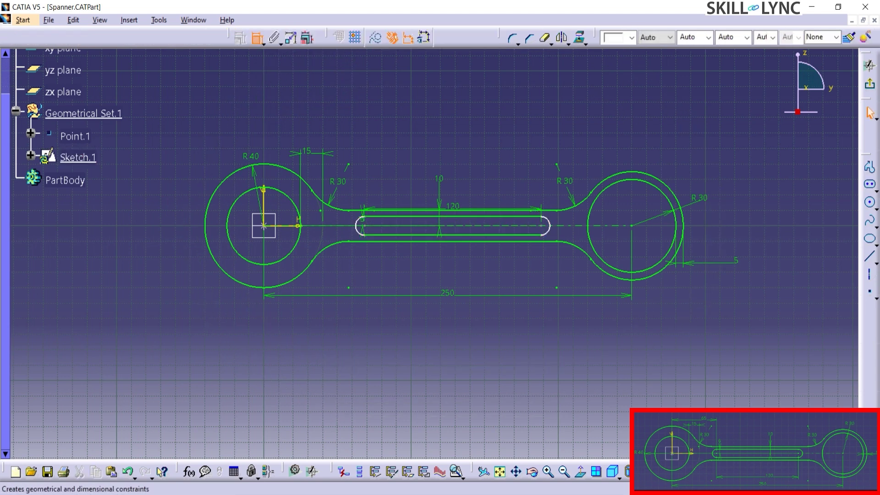
pyautogui.click(263, 226)
pyautogui.click(362, 226)
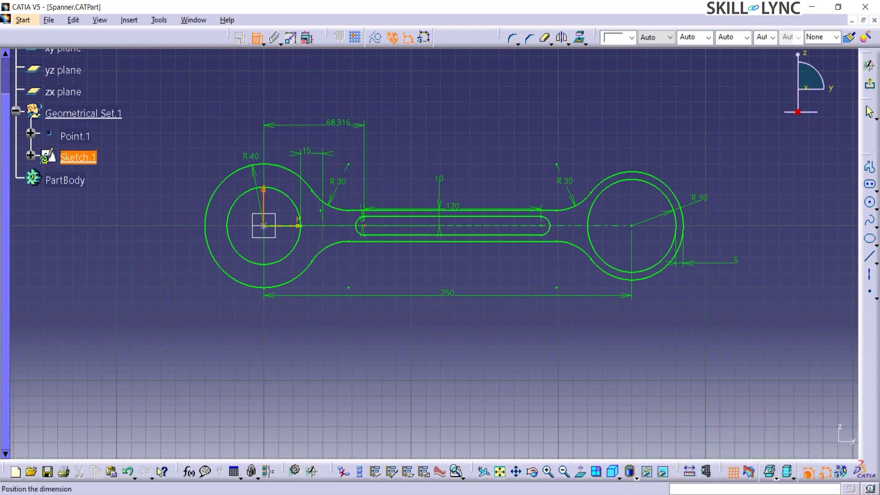
pyautogui.doubleClick(339, 123)
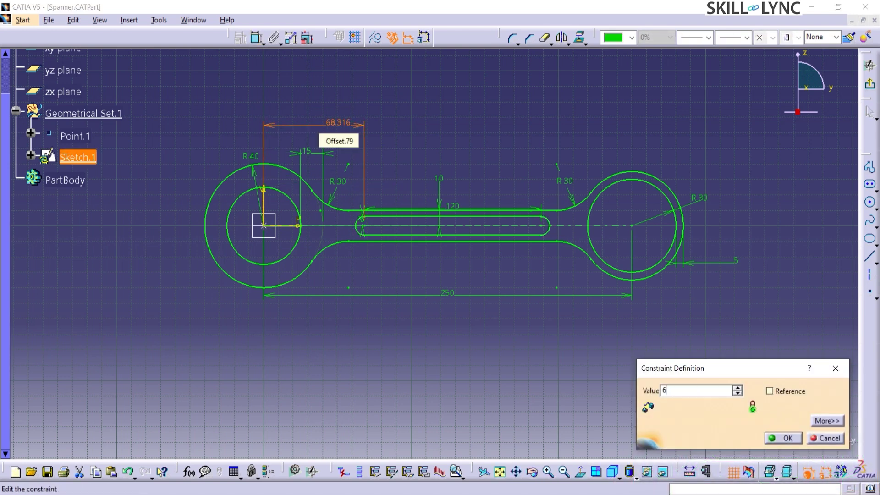
pyautogui.press('Return')
pyautogui.press('Escape')
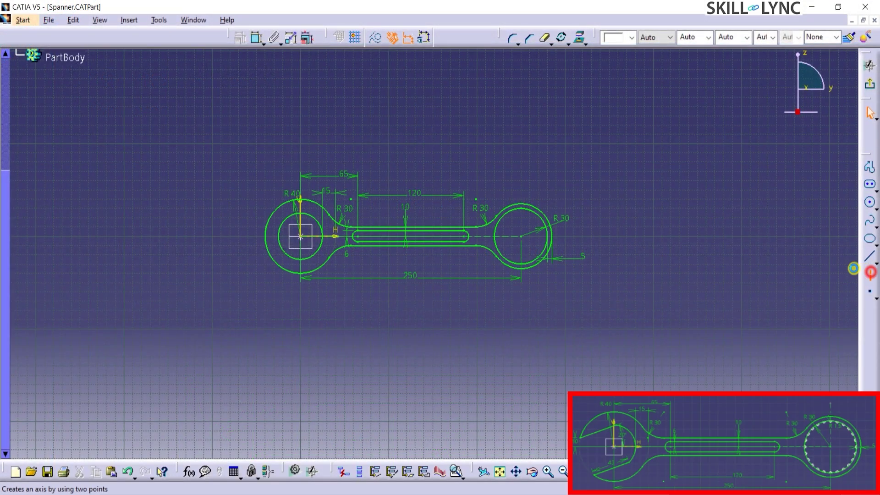
# - Draw a vertical axis line crossing the far ring, extending above and below its outer circle
pyautogui.click(869, 273)
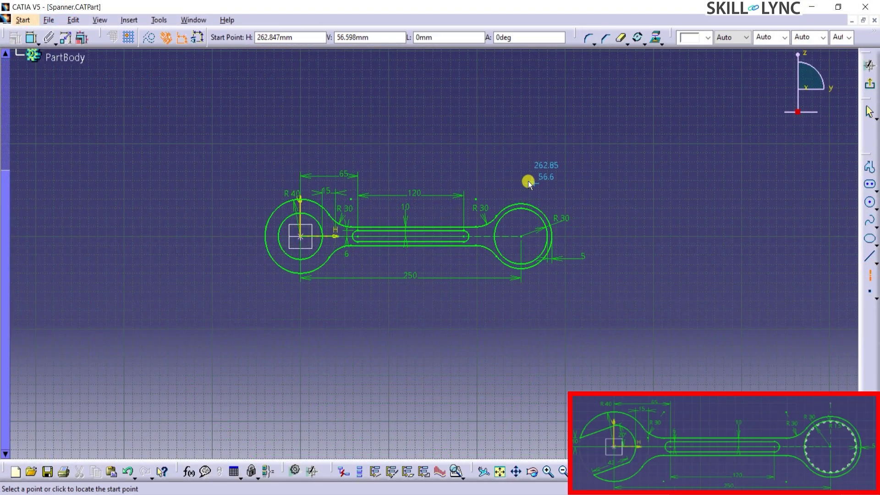
pyautogui.click(521, 182)
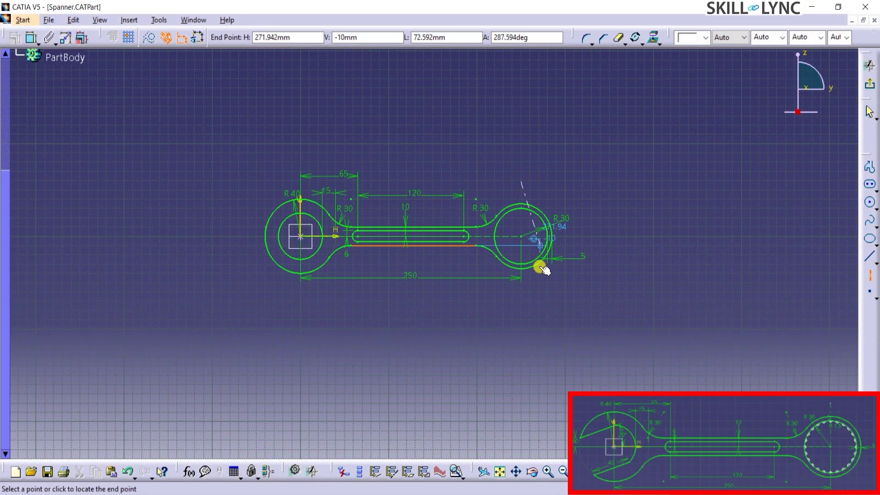
pyautogui.click(519, 311)
# - Shift the new vertical axis clear of the far ring's centre and constrain it coincident with that centre point
pyautogui.moveTo(602, 298)
pyautogui.mouseDown(button='middle')
pyautogui.moveTo(635, 180)
pyautogui.moveTo(721, 212)
pyautogui.moveTo(407, 328)
pyautogui.moveTo(465, 326)
pyautogui.mouseUp(button='middle')
pyautogui.moveTo(472, 281); pyautogui.dragTo(485, 293)
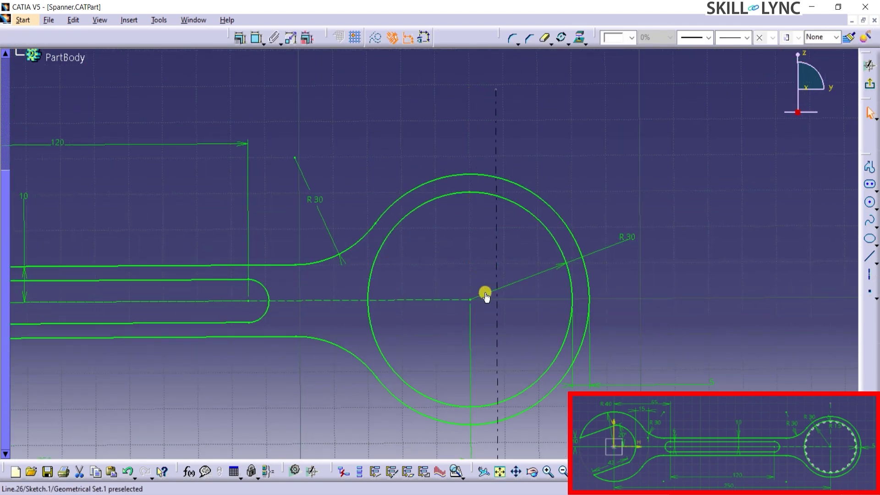
pyautogui.keyDown('ctrl'); pyautogui.click(472, 299); pyautogui.keyUp('ctrl')
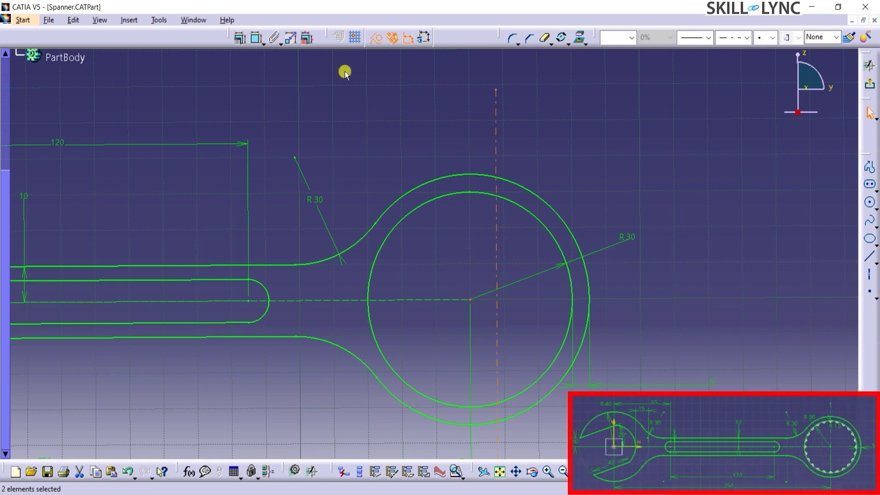
pyautogui.click(240, 37)
pyautogui.click(782, 309)
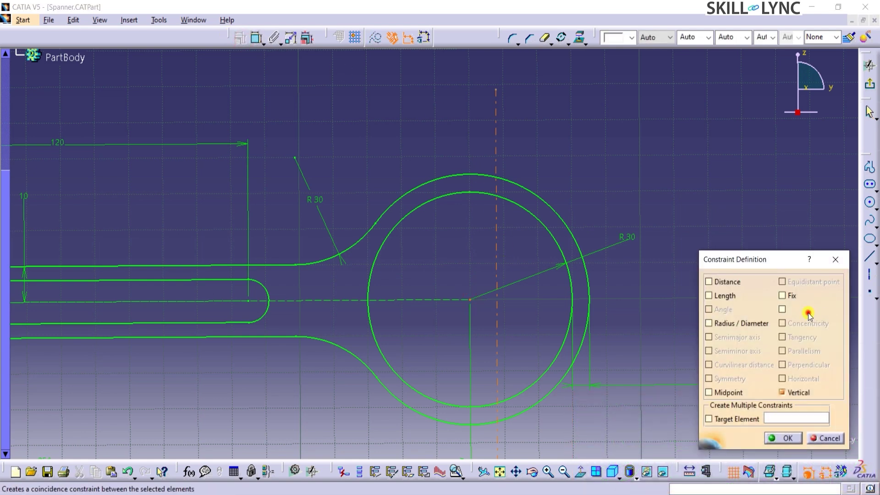
pyautogui.click(790, 437)
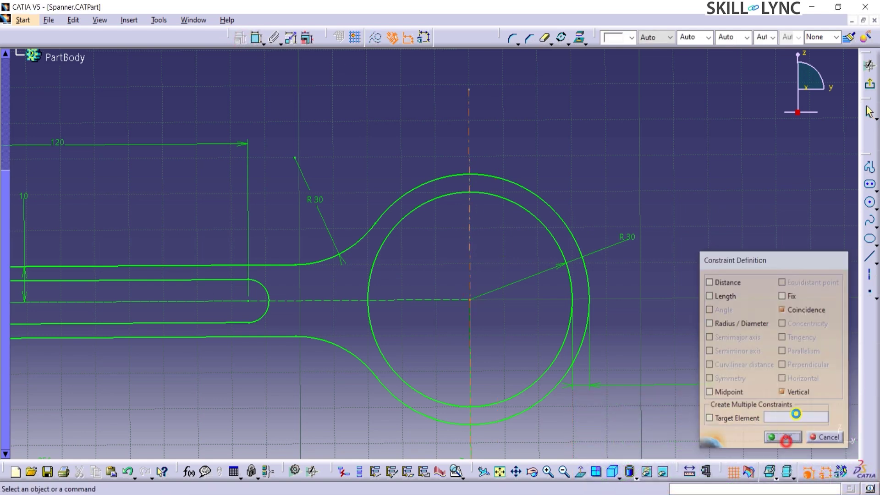
# - Sketch a circle of 1.5 mm radius centred where the vertical axis meets the top of the far ring's inner circle
pyautogui.click(871, 203)
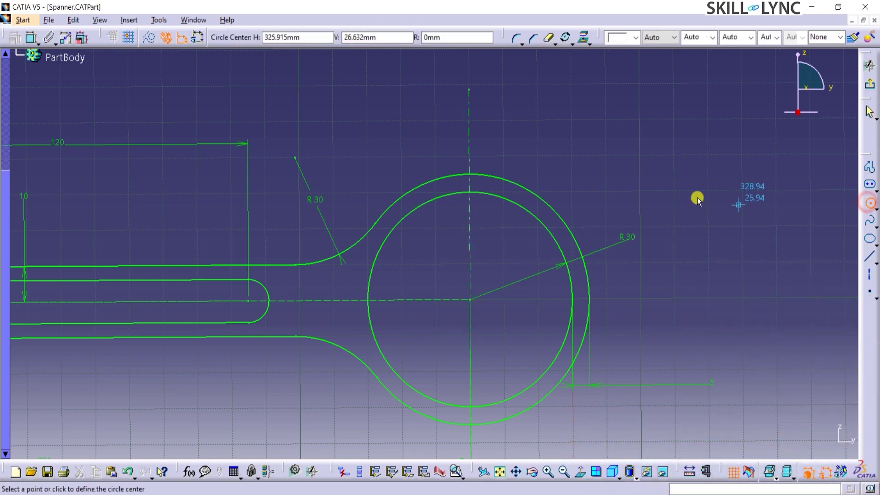
pyautogui.click(473, 192)
pyautogui.click(485, 36)
pyautogui.press('Return')
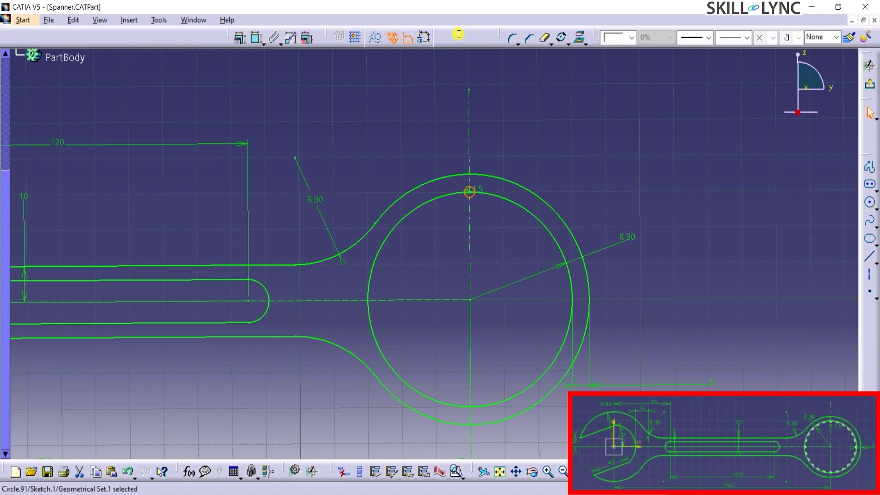
# - Trim away the part of the 1.5 mm radius circle outside the ring's inner circle, keeping the inward-facing half
pyautogui.moveTo(645, 187)
pyautogui.mouseDown(button='middle')
pyautogui.moveTo(680, 112)
pyautogui.moveTo(437, 270)
pyautogui.mouseUp(button='middle')
pyautogui.click(544, 38)
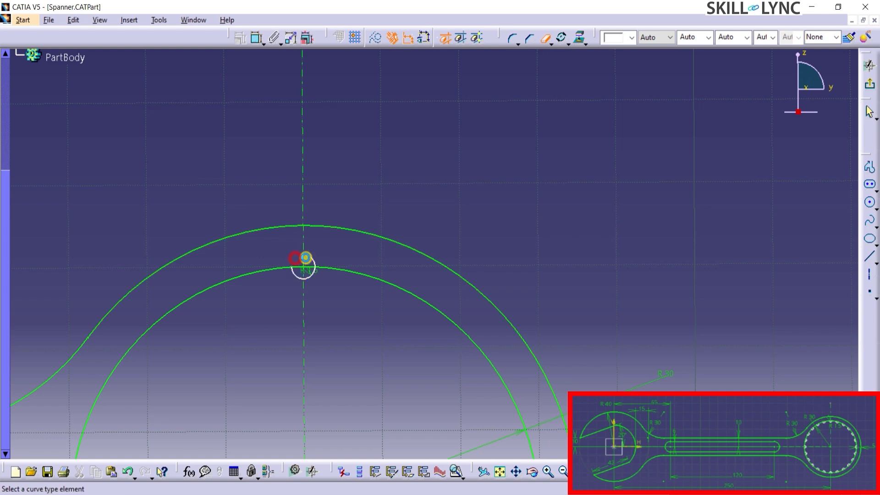
pyautogui.click(304, 256)
pyautogui.click(545, 38)
pyautogui.click(549, 45)
pyautogui.click(544, 38)
# - Rotate the half-circle tooth about the far ring's centre in duplicate mode with 24 instances at a 15-degree step
pyautogui.click(314, 277)
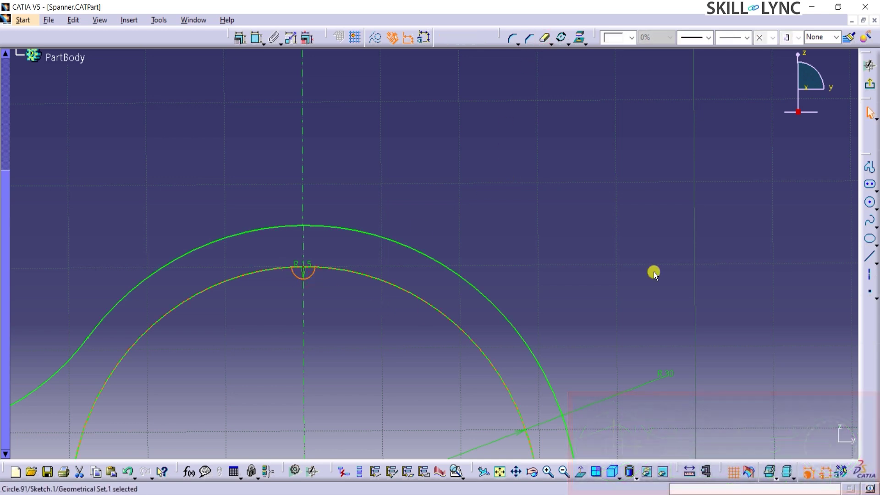
pyautogui.click(562, 37)
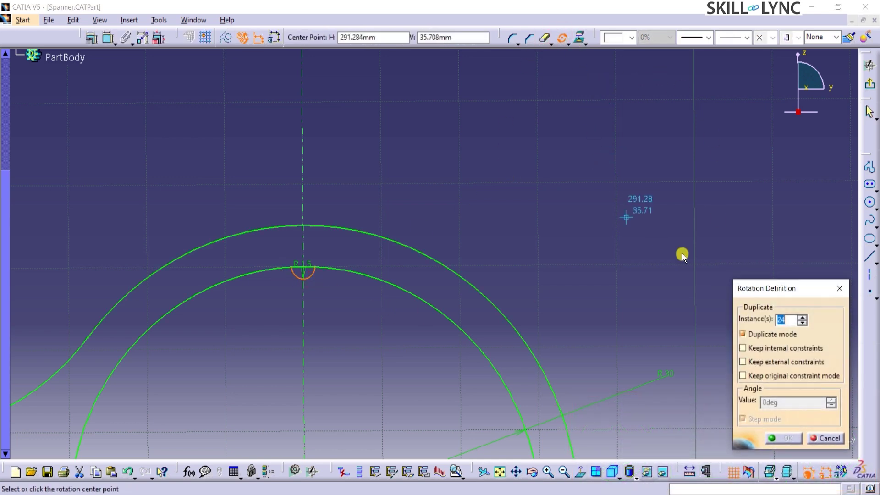
pyautogui.click(789, 320)
pyautogui.press('End')
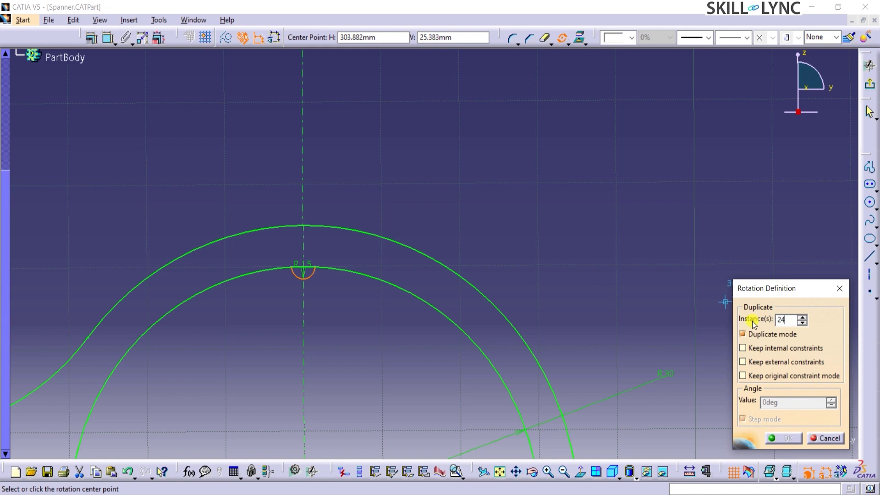
pyautogui.moveTo(689, 315); pyautogui.dragTo(687, 368, button='middle')
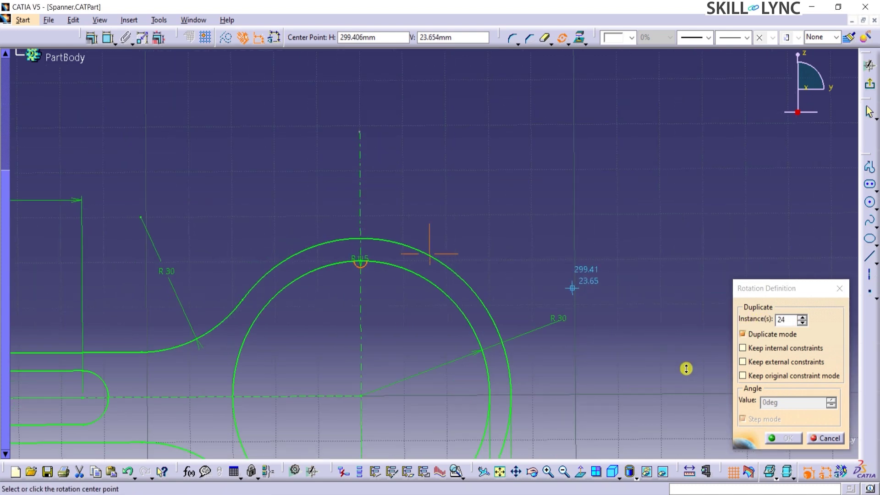
pyautogui.click(362, 396)
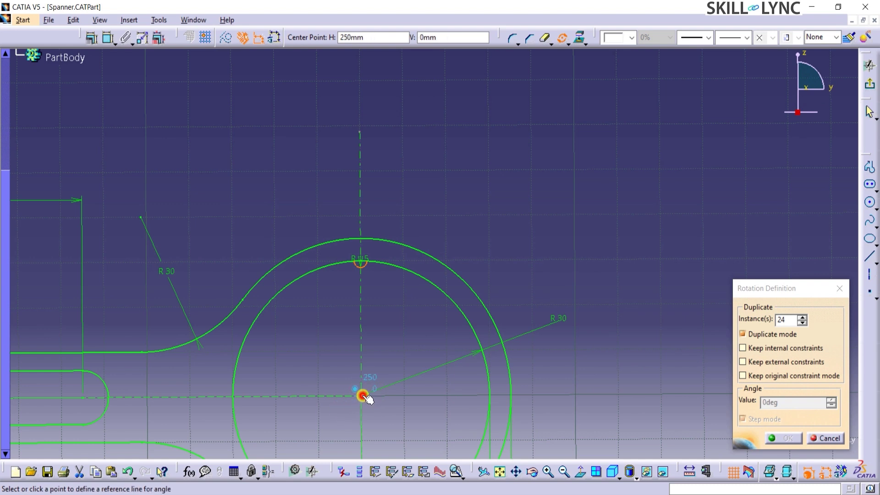
pyautogui.click(361, 260)
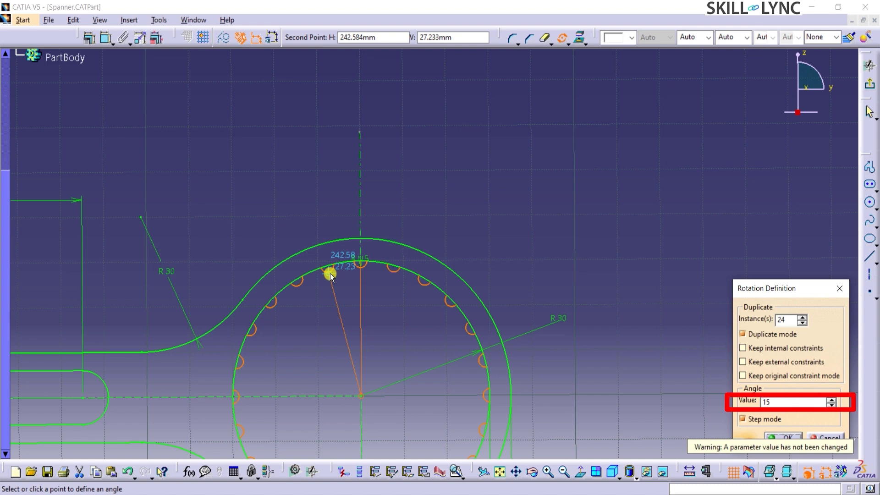
pyautogui.click(330, 273)
# - Hide the dimensions crowding the ring at the origin, including the 15 mm and 65 mm ones
pyautogui.moveTo(632, 237); pyautogui.dragTo(619, 324, button='middle')
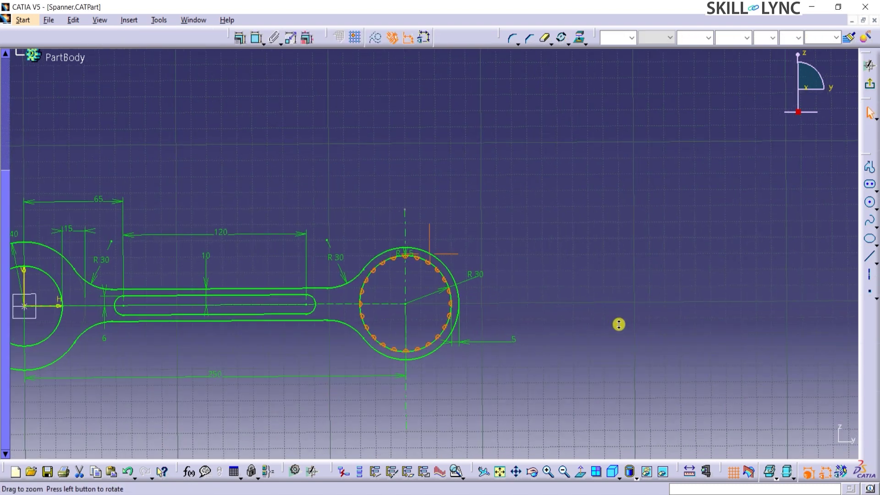
pyautogui.moveTo(465, 416)
pyautogui.mouseDown(button='middle')
pyautogui.moveTo(648, 399)
pyautogui.moveTo(488, 364)
pyautogui.moveTo(599, 373)
pyautogui.mouseUp(button='middle')
pyautogui.click(488, 364)
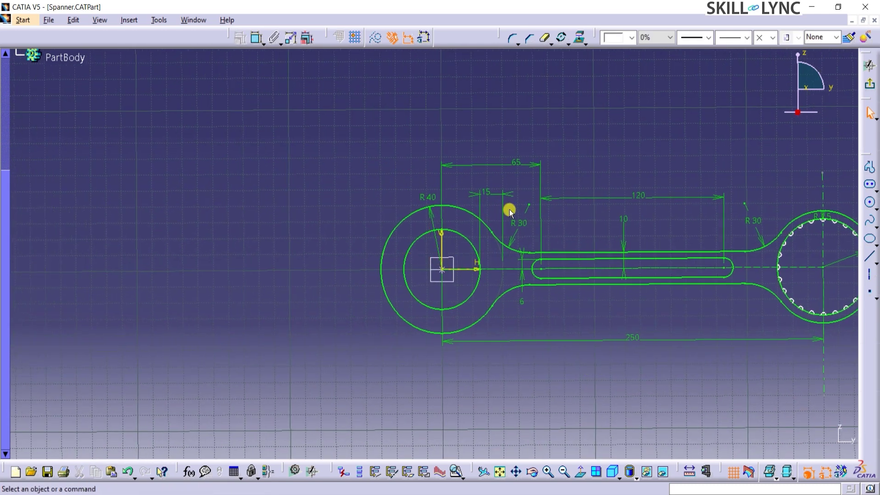
pyautogui.click(487, 191)
pyautogui.keyDown('ctrl'); pyautogui.click(513, 164); pyautogui.keyUp('ctrl')
pyautogui.press('Delete')
pyautogui.click(477, 340)
# - Sketch an inclined line about 52 mm long from the outer circle's handle-opposite side to the upper part of the origin ring's inner circle
pyautogui.moveTo(615, 369); pyautogui.dragTo(682, 270, button='middle')
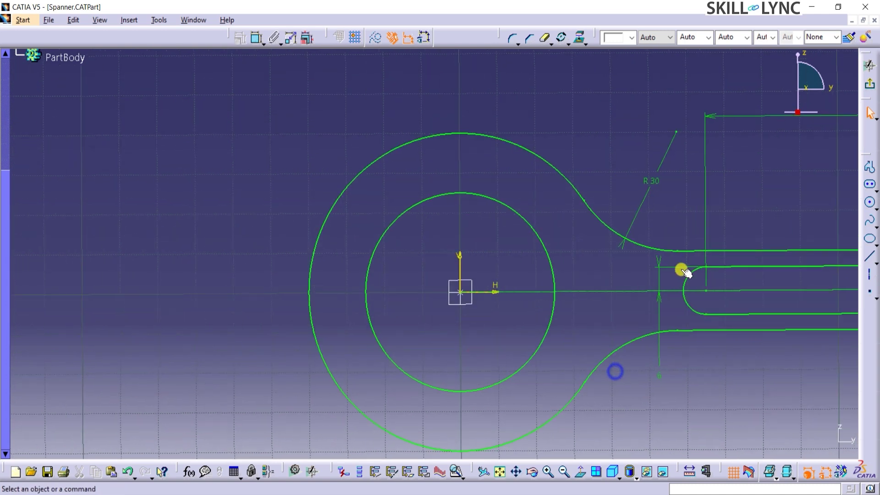
pyautogui.click(870, 256)
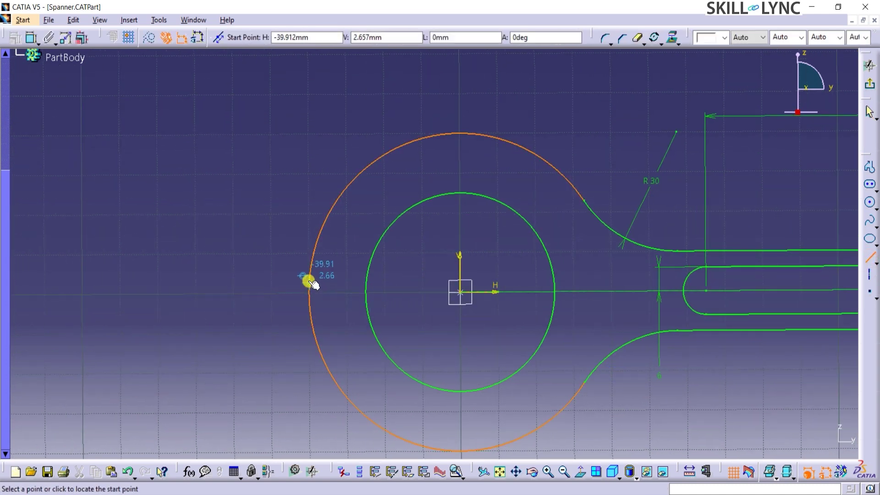
pyautogui.click(313, 258)
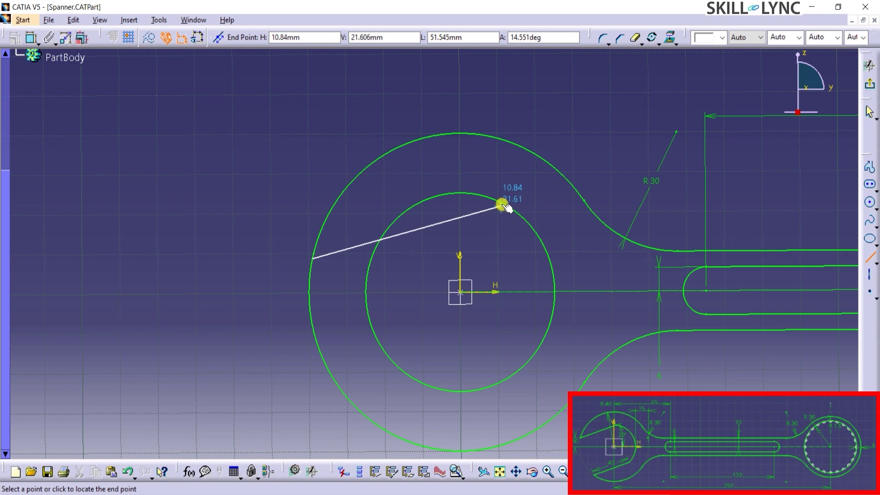
pyautogui.click(503, 206)
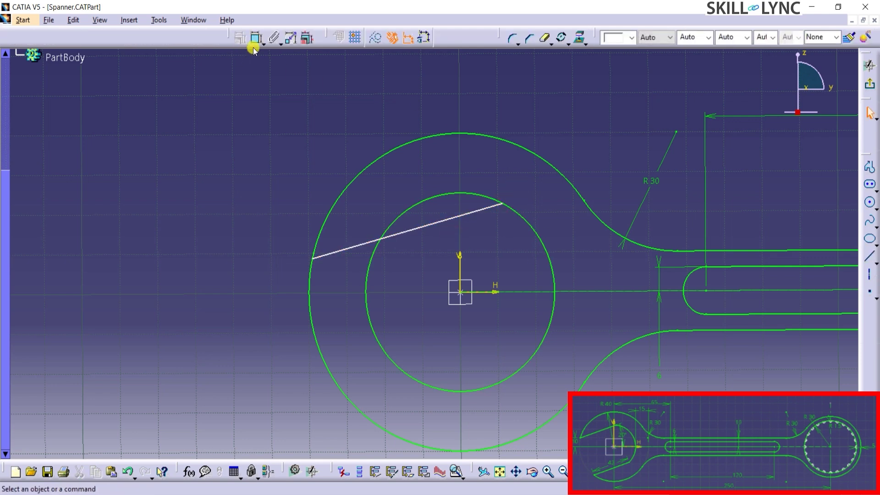
# - Dimension the line's outer endpoint from the horizontal axis and set that distance to 10 mm
pyautogui.click(495, 292)
pyautogui.click(313, 259)
pyautogui.click(277, 270)
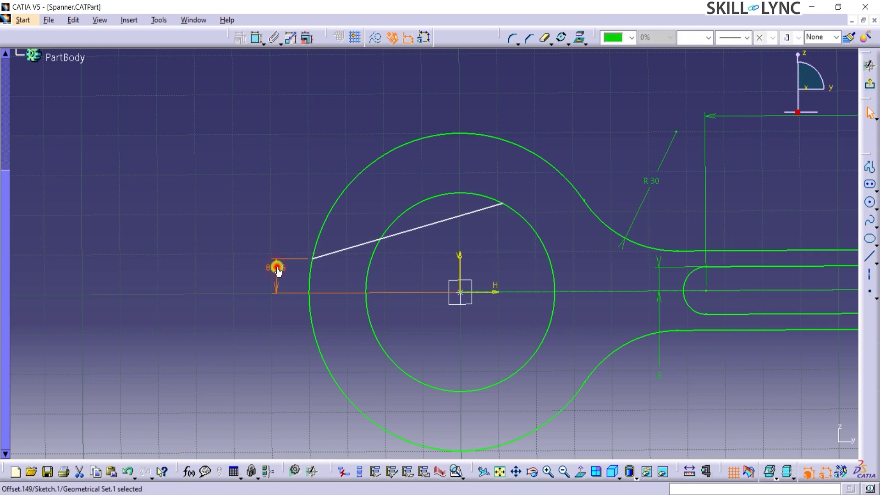
pyautogui.doubleClick(278, 269)
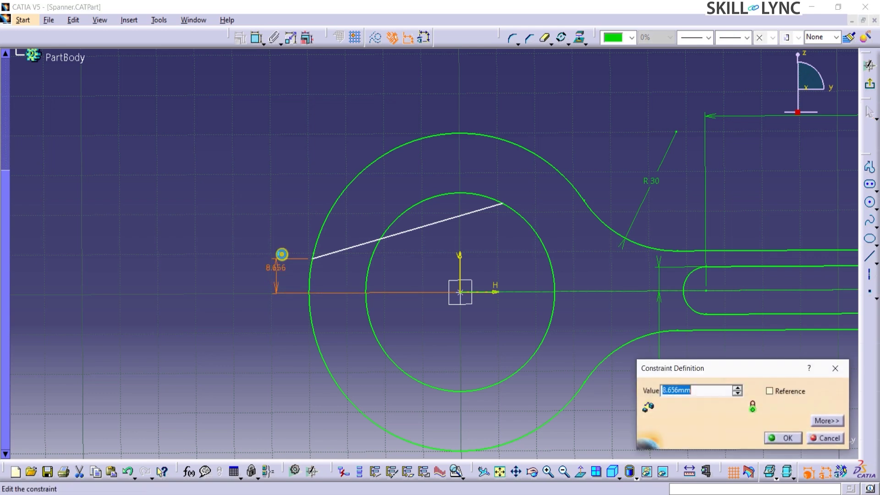
pyautogui.write('10')
pyautogui.press('Return')
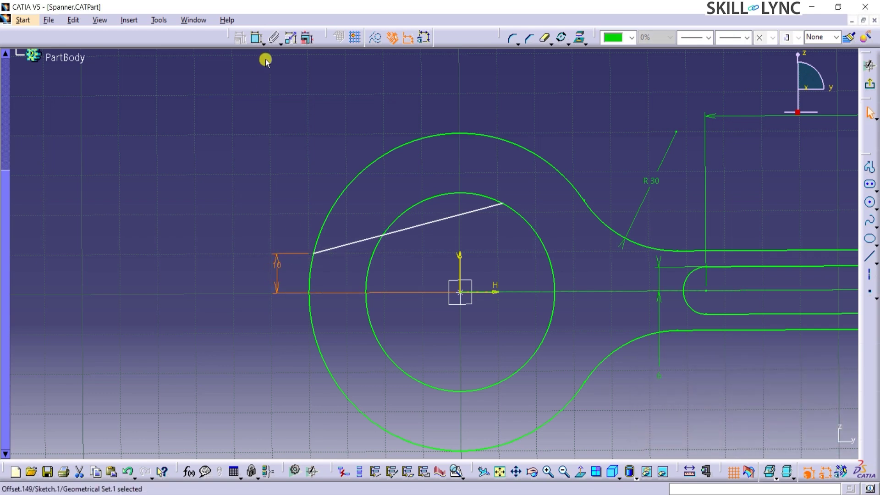
# - Add an angle constraint between the upper jaw line and the horizontal axis and set it to 20 degrees
pyautogui.click(258, 39)
pyautogui.click(437, 220)
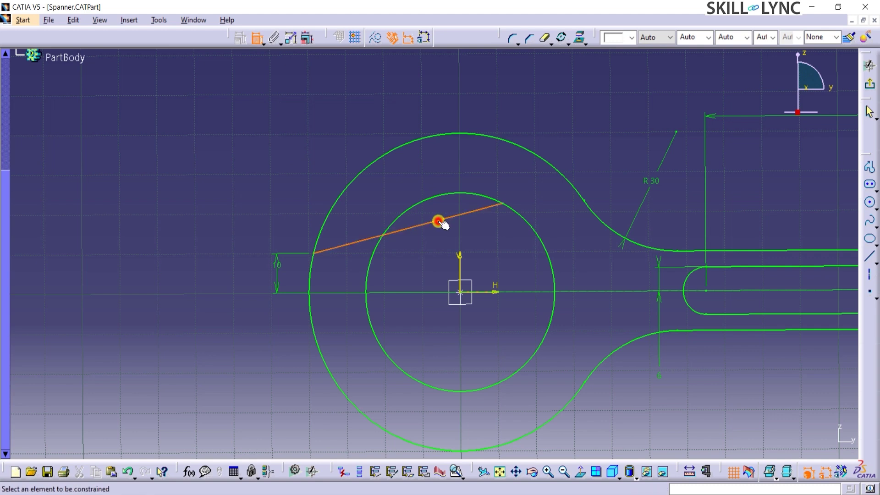
pyautogui.click(482, 292)
pyautogui.click(497, 254)
pyautogui.doubleClick(497, 253)
pyautogui.write('20')
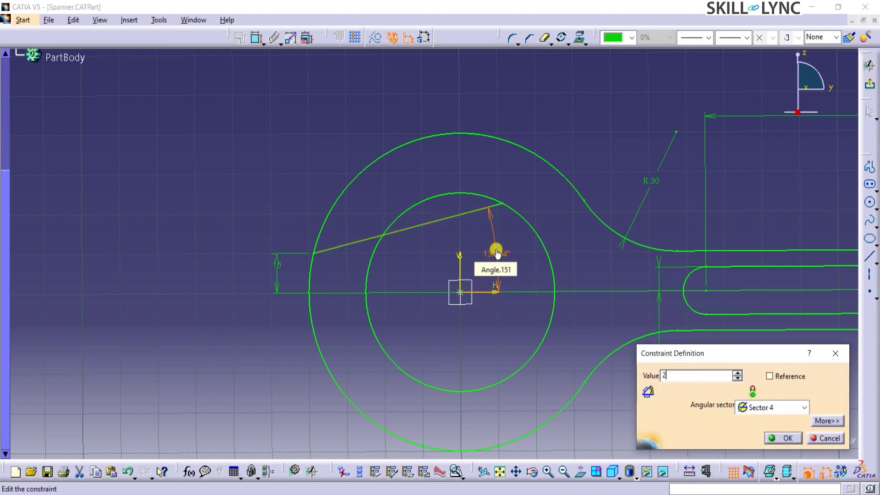
pyautogui.press('Return')
pyautogui.click(569, 108)
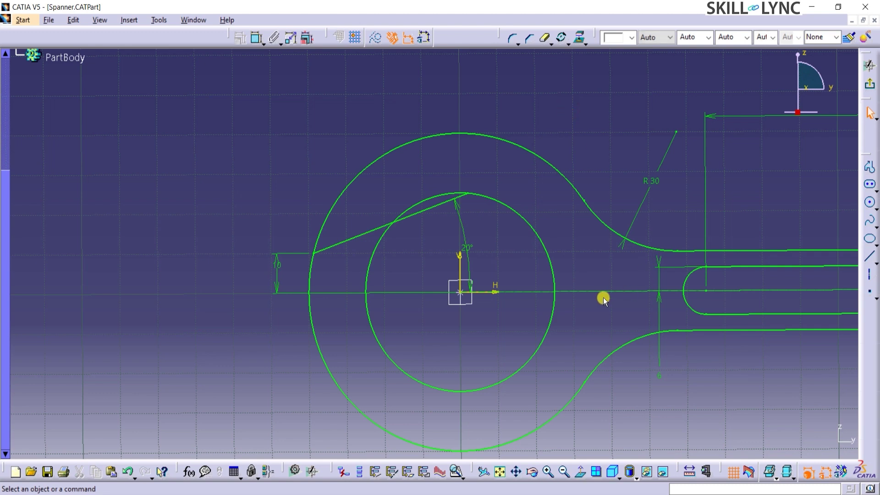
# - Sketch a second inclined line, 43 mm long, from the lower part of the outer circle to the inner circle
pyautogui.click(870, 258)
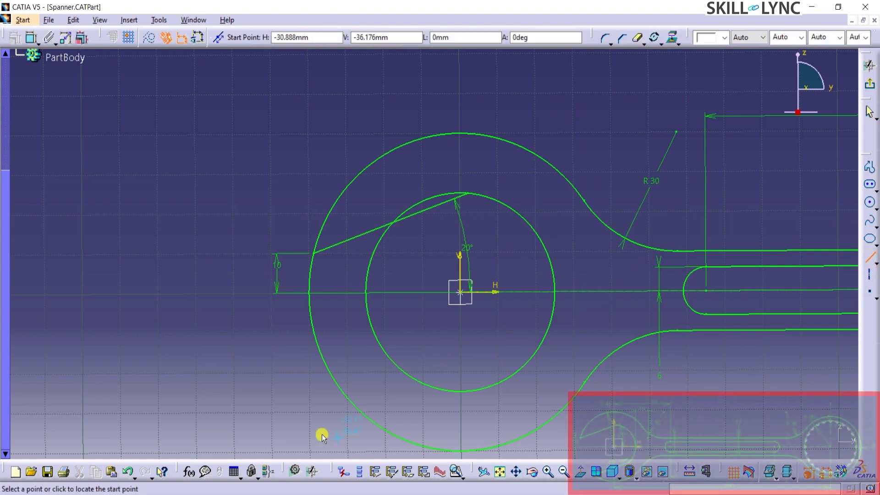
pyautogui.click(373, 421)
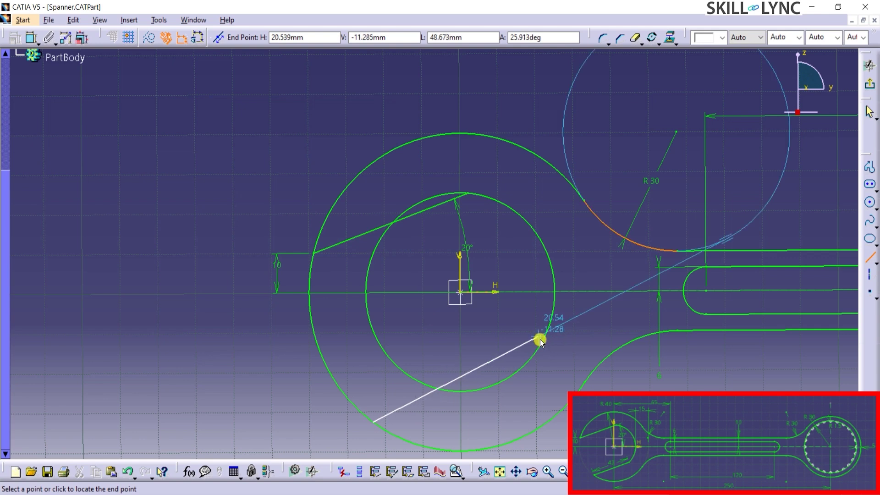
pyautogui.click(471, 37)
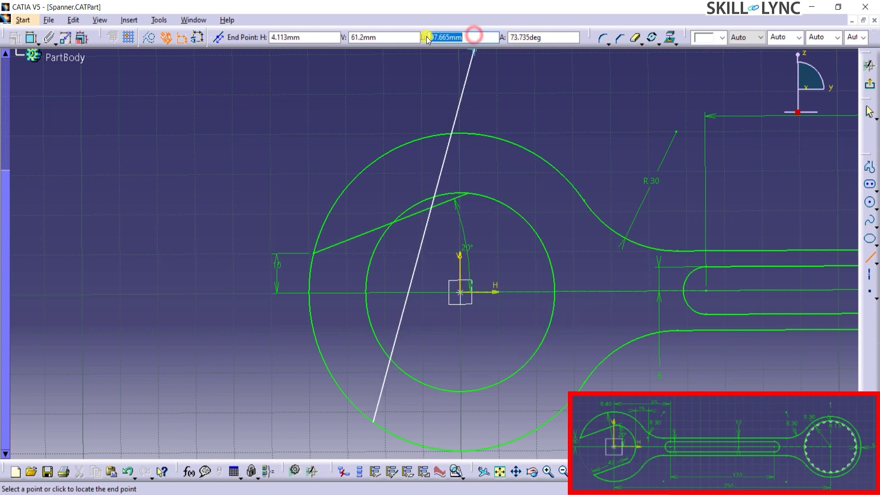
pyautogui.write('1')
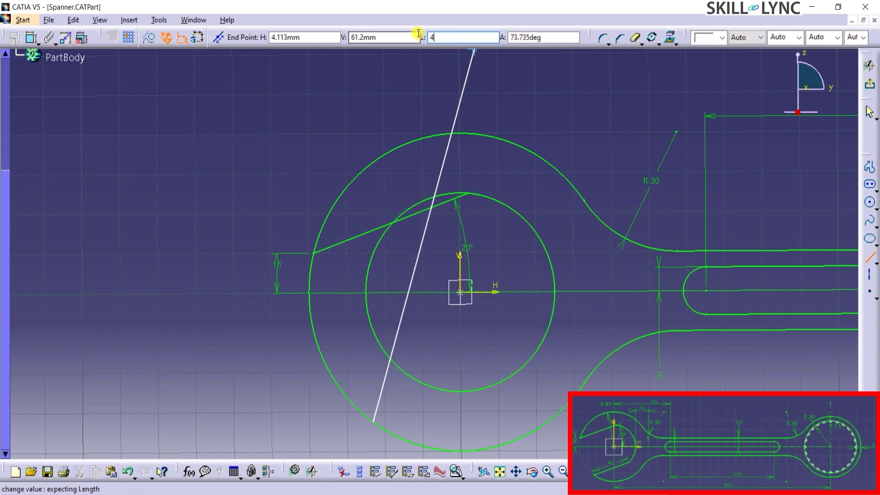
pyautogui.click(534, 357)
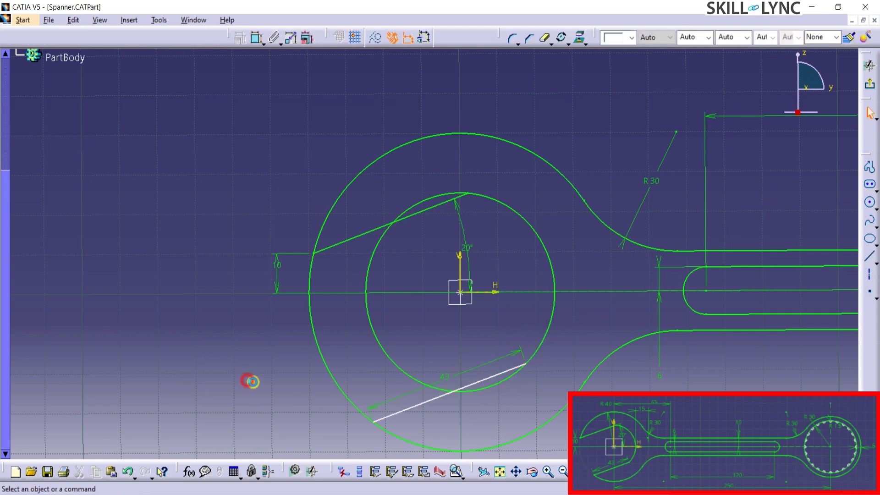
# - Constrain the lower jaw line to be parallel to the upper jaw line
pyautogui.moveTo(379, 418)
pyautogui.mouseDown()
pyautogui.moveTo(387, 418)
pyautogui.moveTo(385, 399)
pyautogui.moveTo(370, 414)
pyautogui.mouseUp()
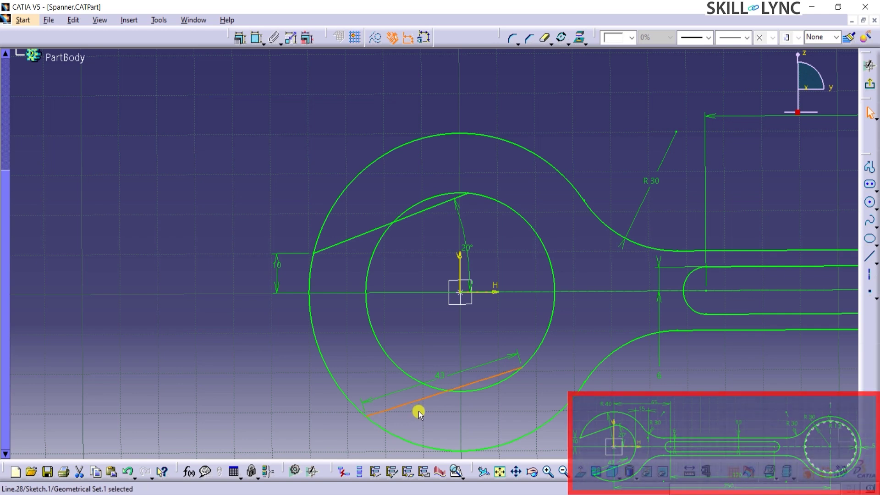
pyautogui.keyDown('ctrl'); pyautogui.click(351, 238); pyautogui.keyUp('ctrl')
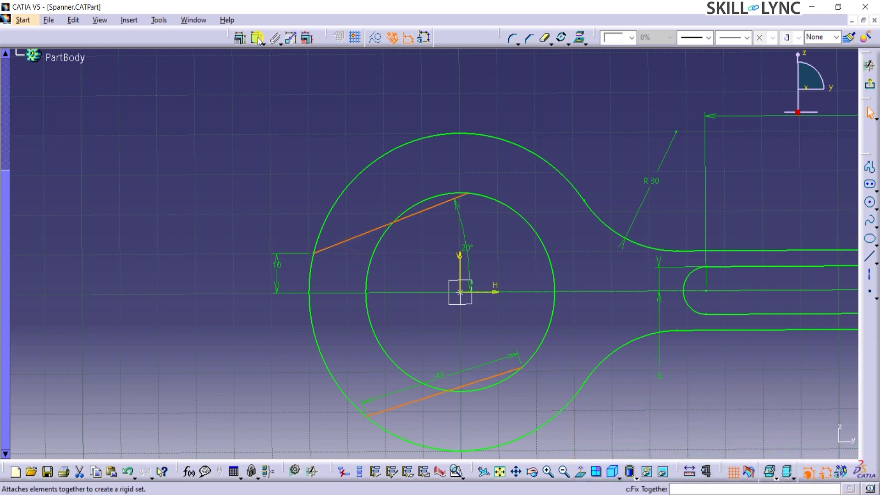
pyautogui.click(241, 40)
pyautogui.click(803, 351)
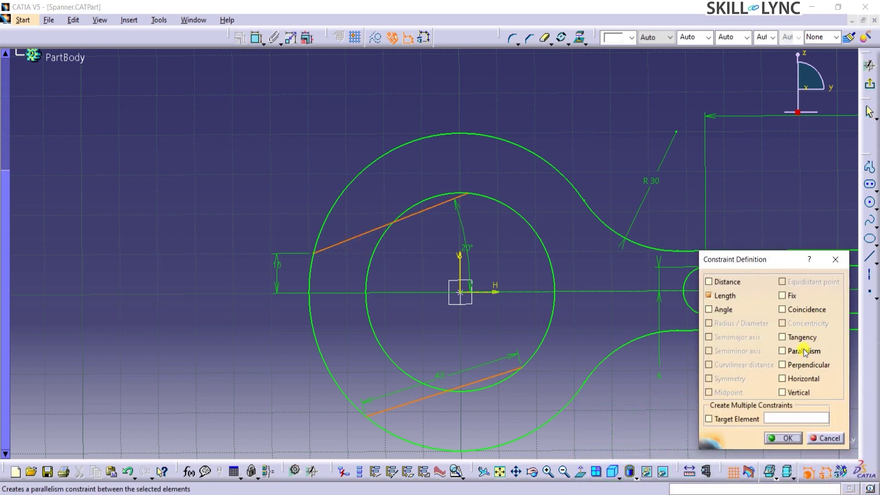
pyautogui.click(785, 437)
pyautogui.click(507, 122)
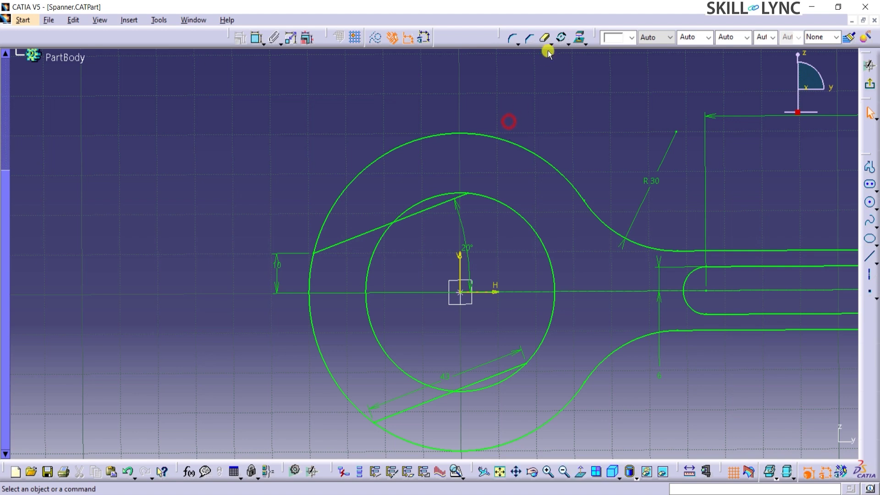
# - Trim away the inner and outer circle arcs on the side facing away from the handle to open the jaw between the two lines
pyautogui.click(544, 37)
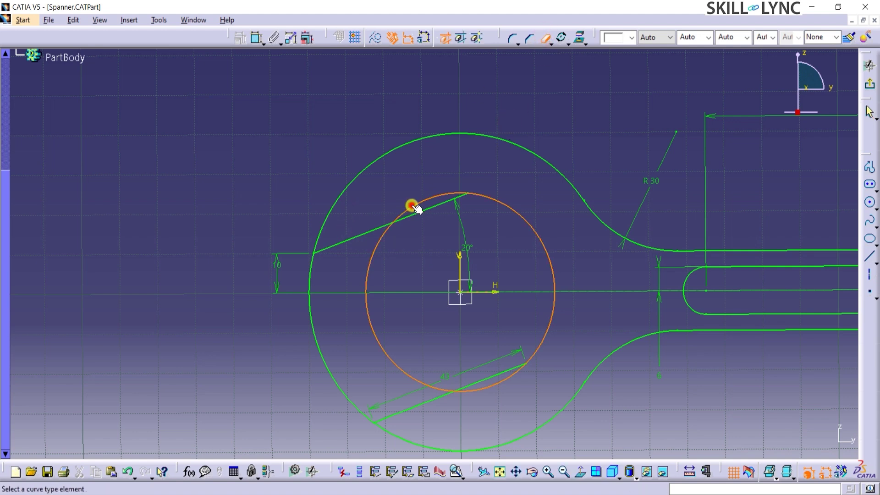
pyautogui.click(383, 241)
pyautogui.click(310, 310)
pyautogui.click(488, 385)
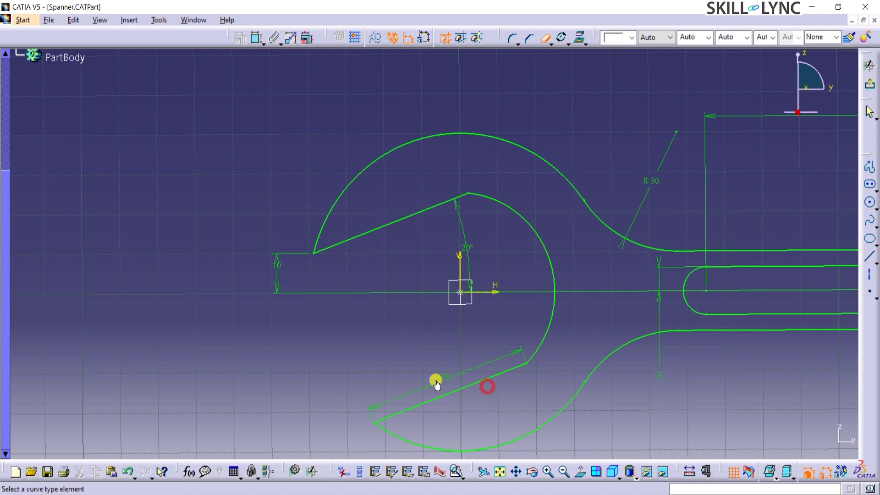
# - Run Sketch Analysis on the whole spanner profile and examine the geometry's open or closed status and its constraint diagnostics
pyautogui.click(499, 472)
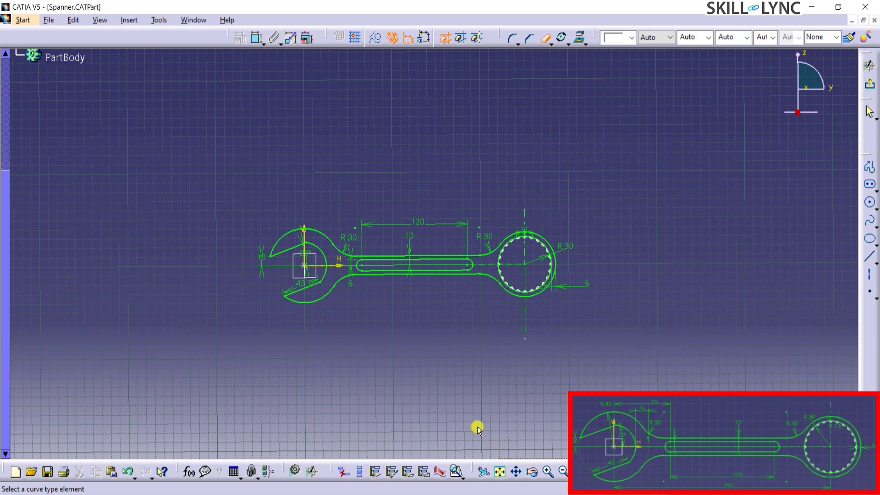
pyautogui.click(159, 19)
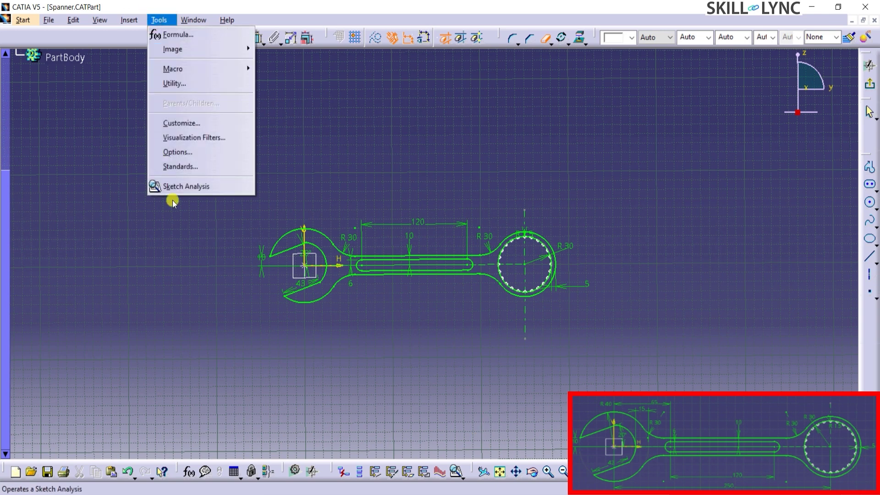
pyautogui.click(177, 185)
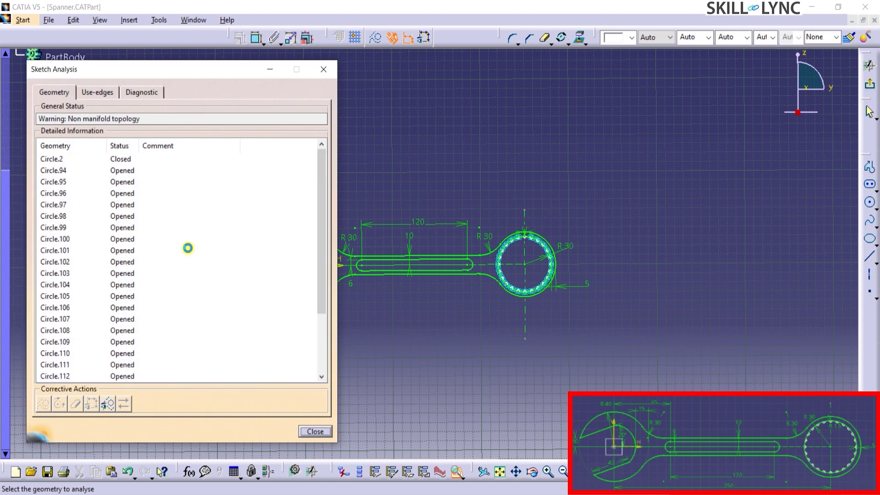
pyautogui.click(130, 92)
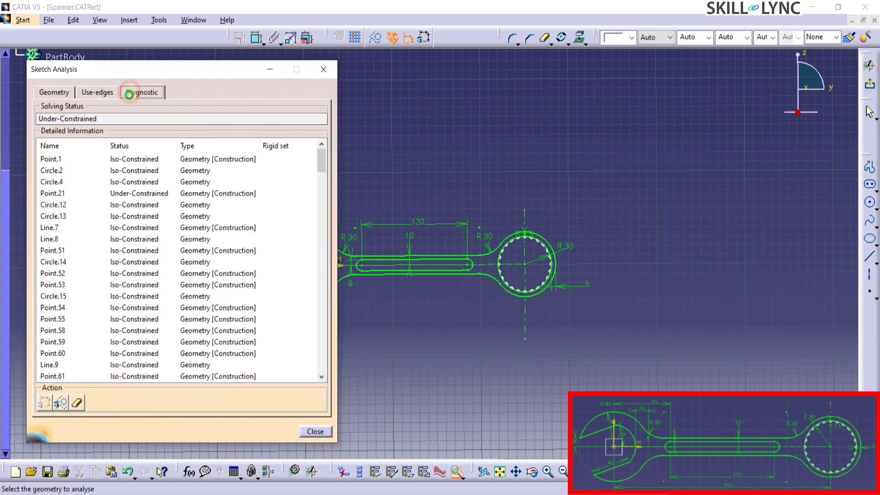
pyautogui.scroll(-3, 177, 275)
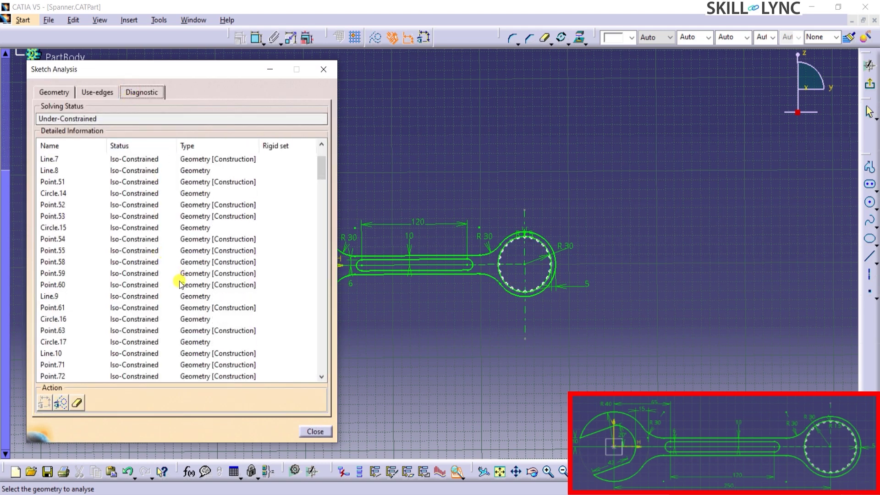
pyautogui.scroll(-6, 179, 293)
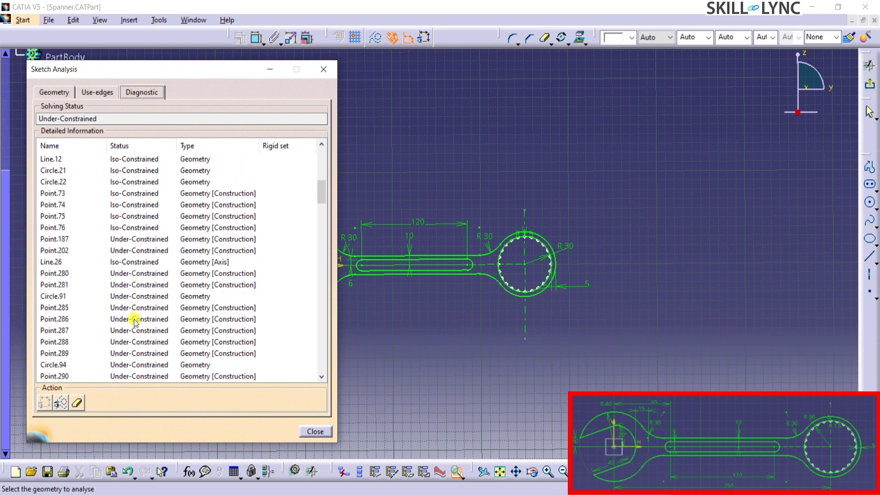
pyautogui.click(54, 92)
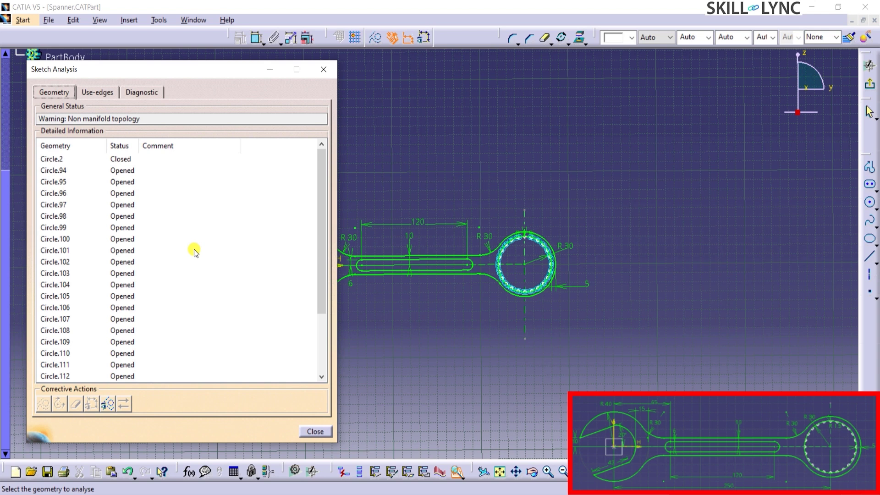
pyautogui.scroll(-1, 196, 255)
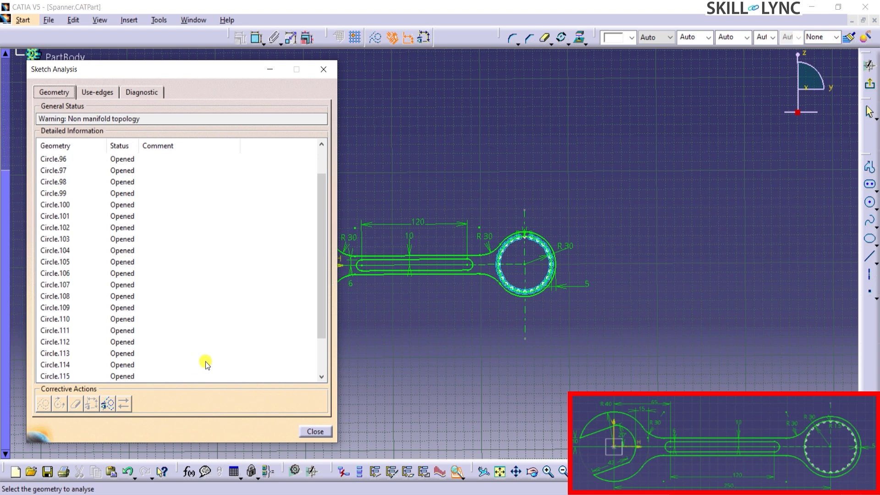
pyautogui.click(312, 433)
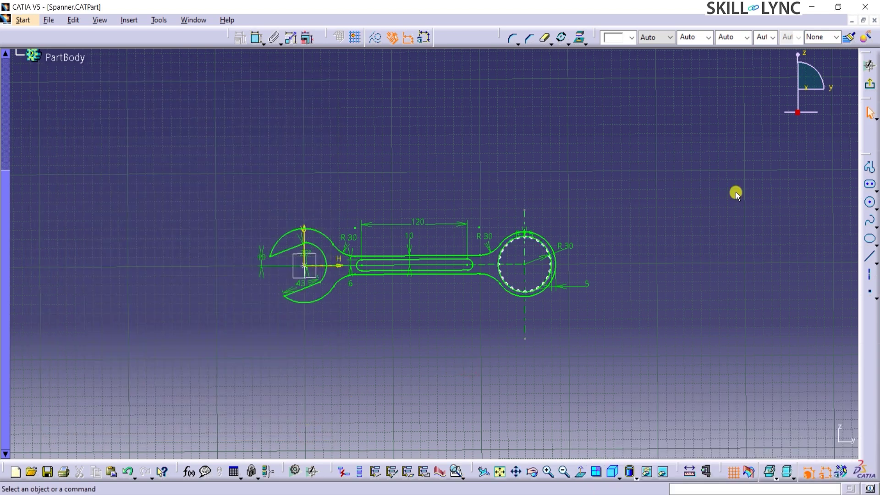
# - Exit the spanner sketch and return to the 3D part
pyautogui.click(869, 86)
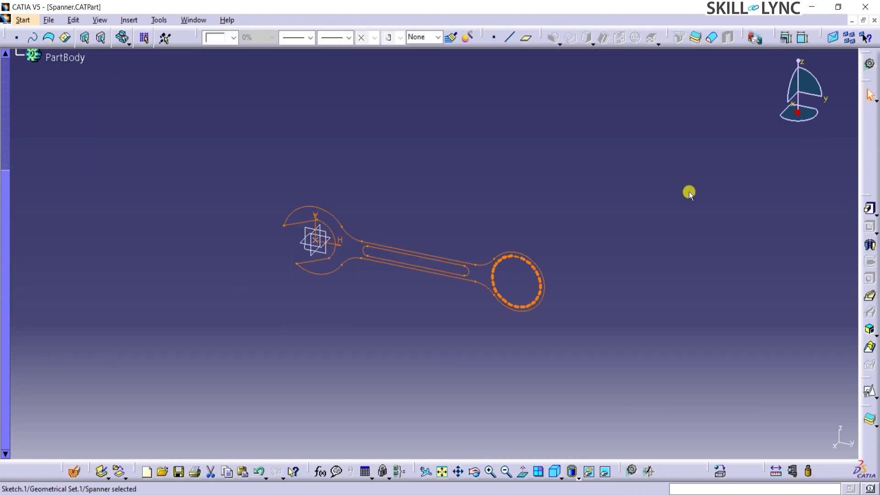